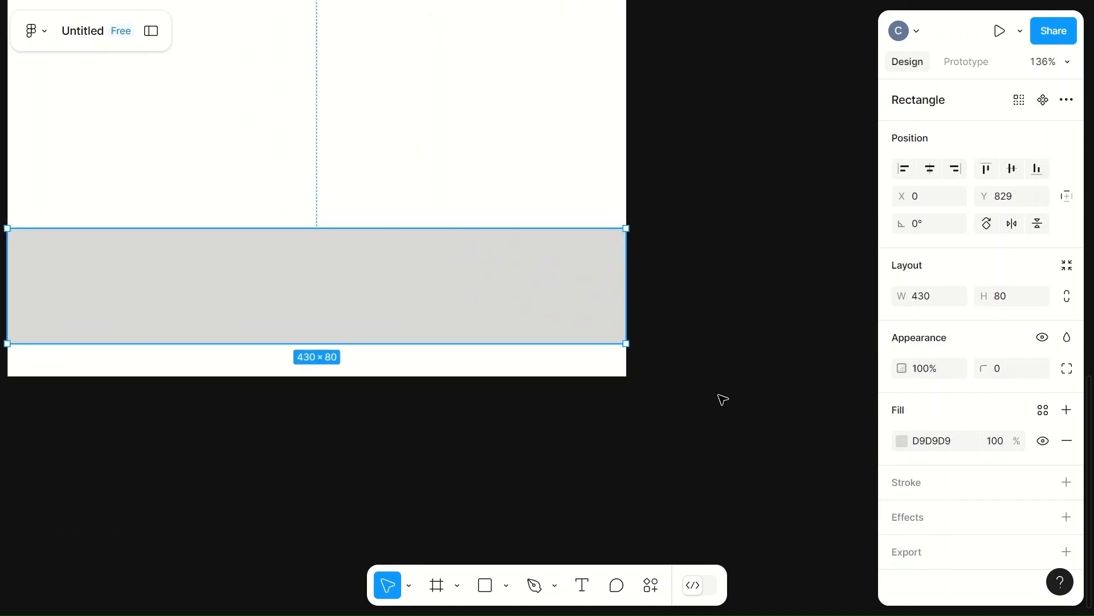
# Step: Set the bottom bar rectangle's fill to a near-black colour
pyautogui.click(900, 440)
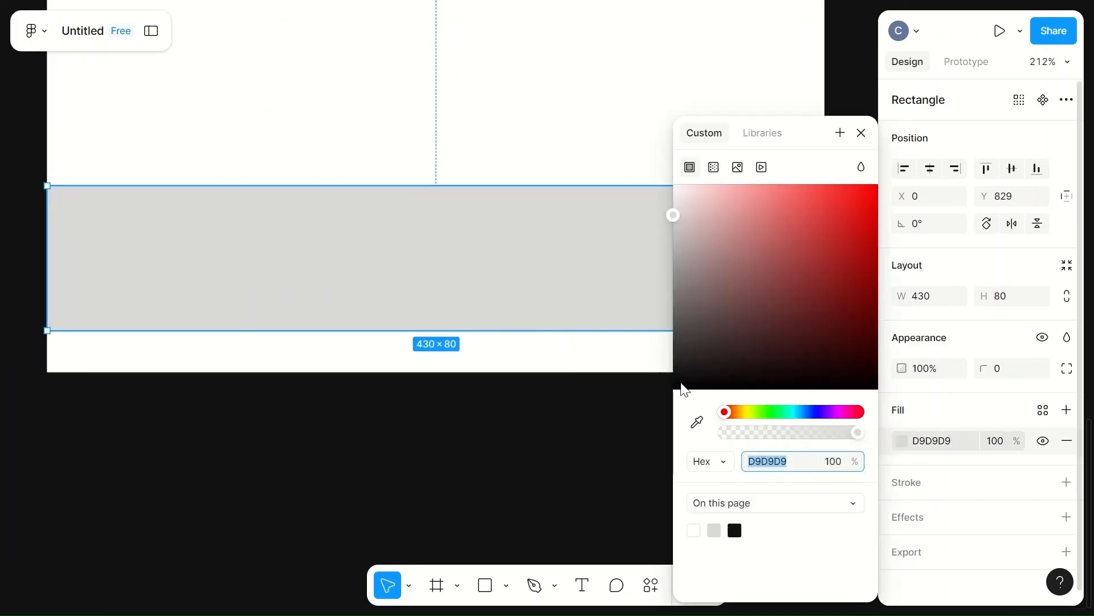
pyautogui.click(681, 382)
pyautogui.click(539, 408)
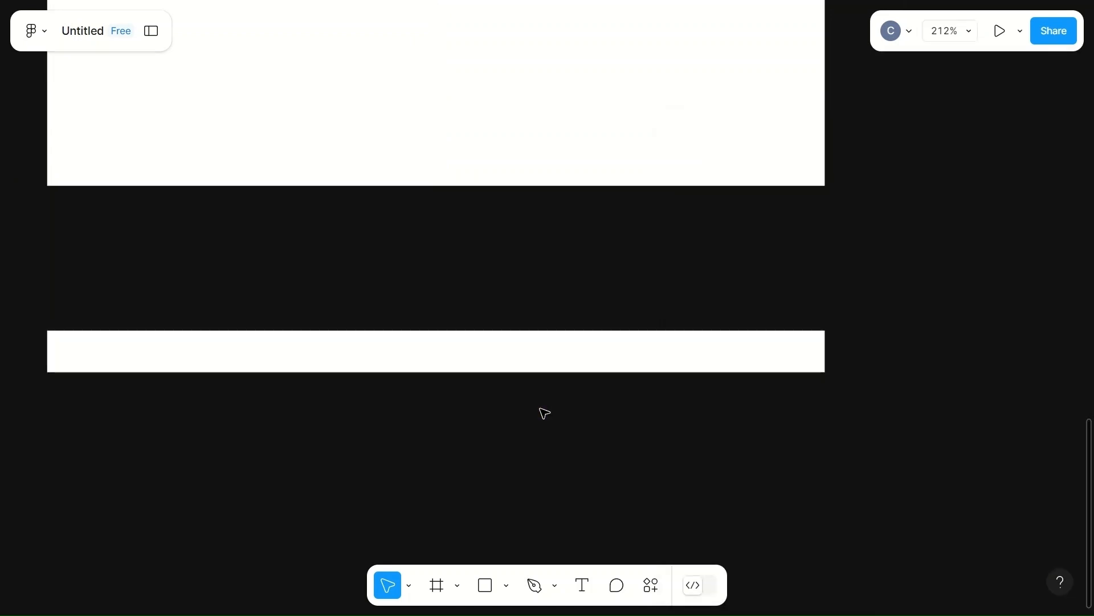
# Step: Draw an ellipse straddling the bar's top edge and size it to 80 × 80
pyautogui.press('o')
pyautogui.moveTo(217, 169); pyautogui.dragTo(343, 258)
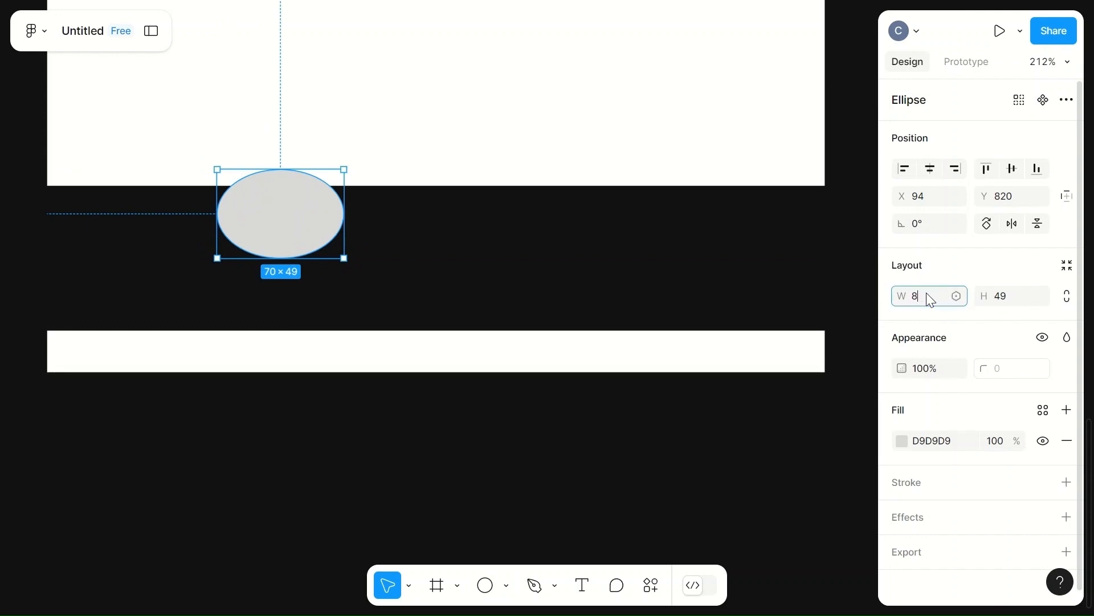
pyautogui.click(1005, 296)
pyautogui.write('80')
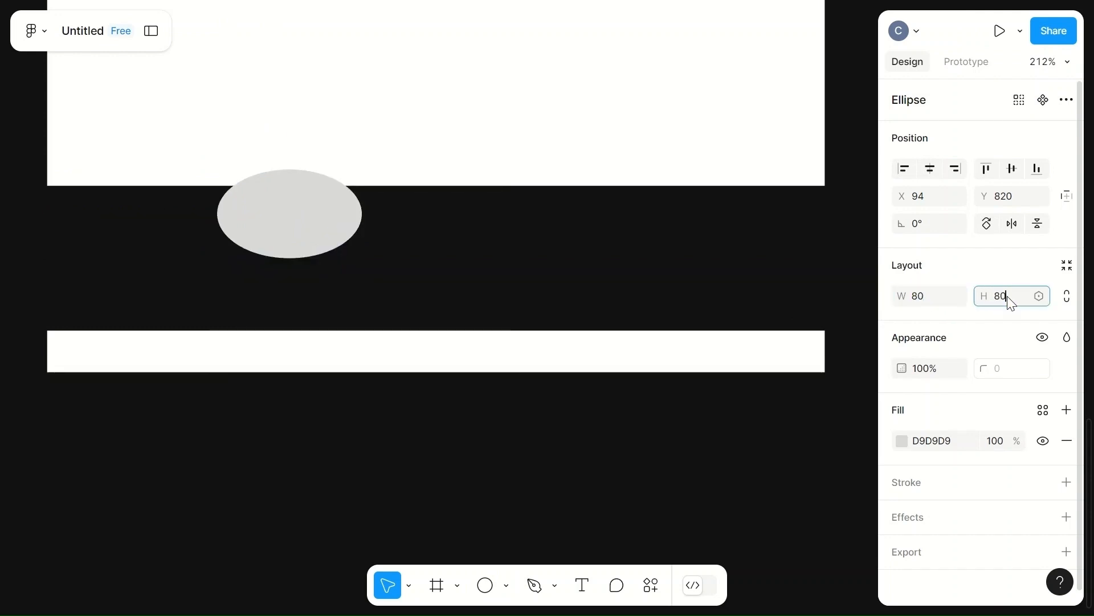
# Step: Edit the circle's vector points, pulling the side handles and bottom node to form a curved notch shape
pyautogui.click(606, 98)
pyautogui.moveTo(293, 238); pyautogui.dragTo(296, 210)
pyautogui.doubleClick(297, 210)
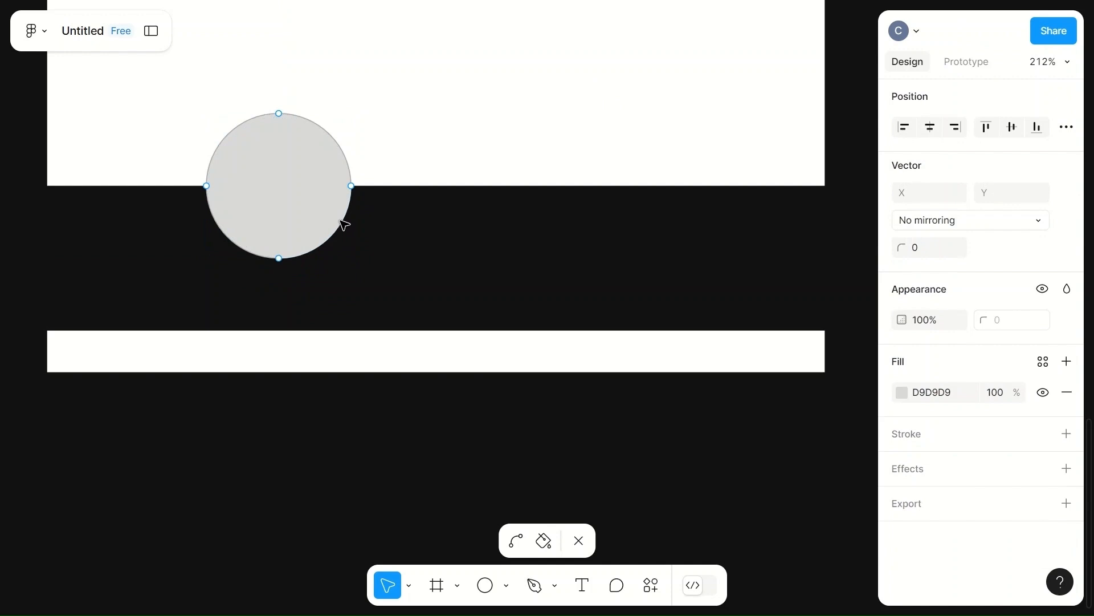
pyautogui.click(351, 186)
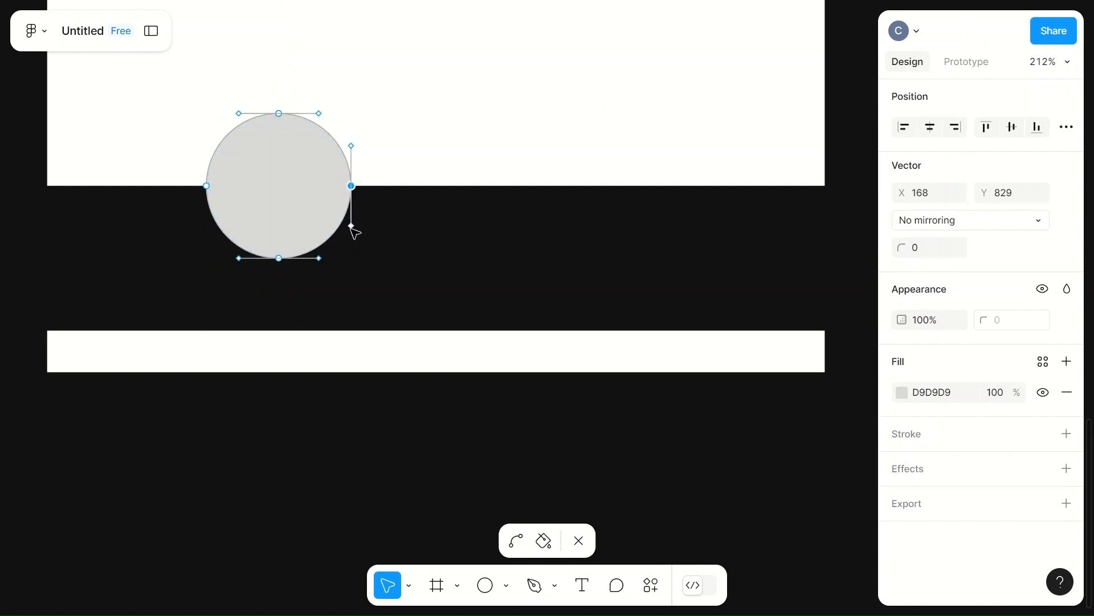
pyautogui.moveTo(351, 226)
pyautogui.mouseDown()
pyautogui.moveTo(326, 219)
pyautogui.moveTo(342, 226)
pyautogui.moveTo(335, 218)
pyautogui.moveTo(363, 182)
pyautogui.moveTo(329, 220)
pyautogui.mouseUp()
pyautogui.click(353, 187)
pyautogui.click(208, 187)
pyautogui.moveTo(208, 225); pyautogui.dragTo(237, 220)
pyautogui.click(278, 260)
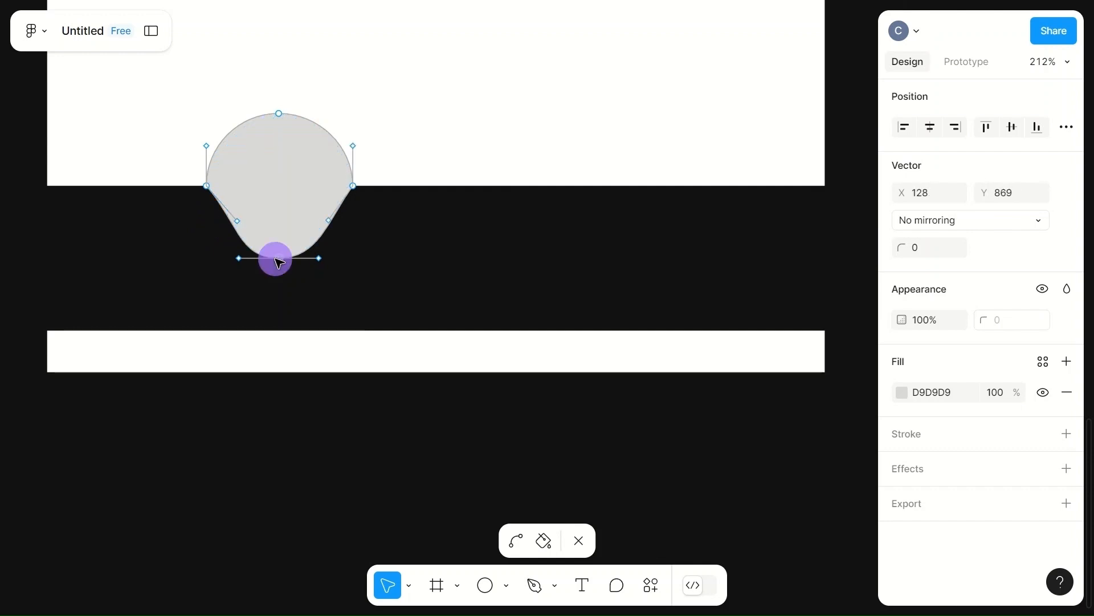
pyautogui.moveTo(279, 262)
pyautogui.mouseDown()
pyautogui.moveTo(279, 246)
pyautogui.moveTo(320, 237)
pyautogui.moveTo(321, 249)
pyautogui.mouseUp()
pyautogui.click(319, 246)
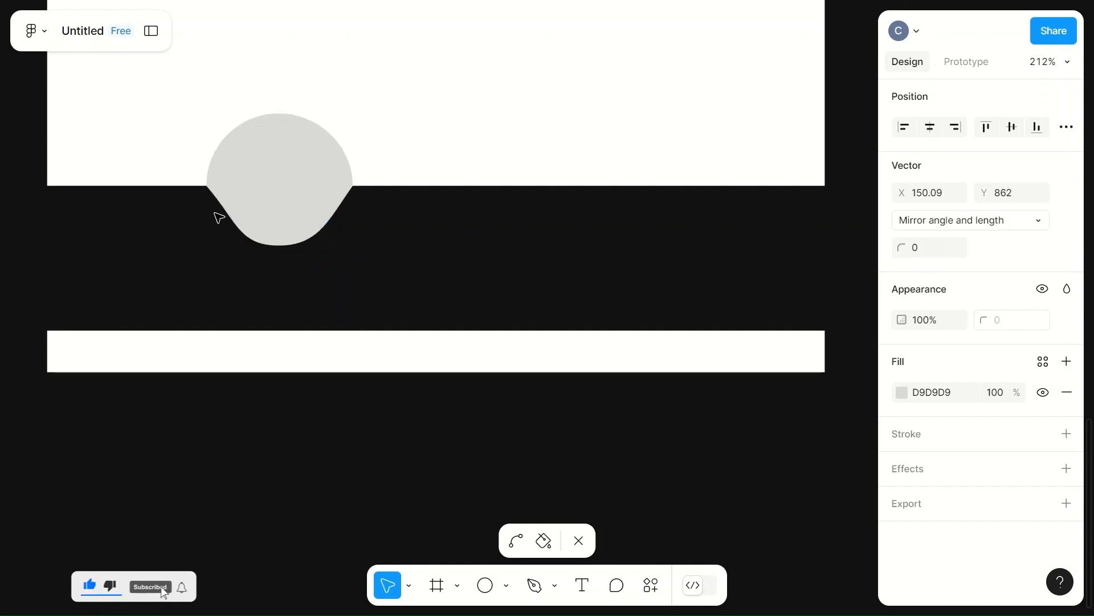
# Step: Refine the curve handles on both side nodes of the notch shape and exit point editing
pyautogui.click(206, 186)
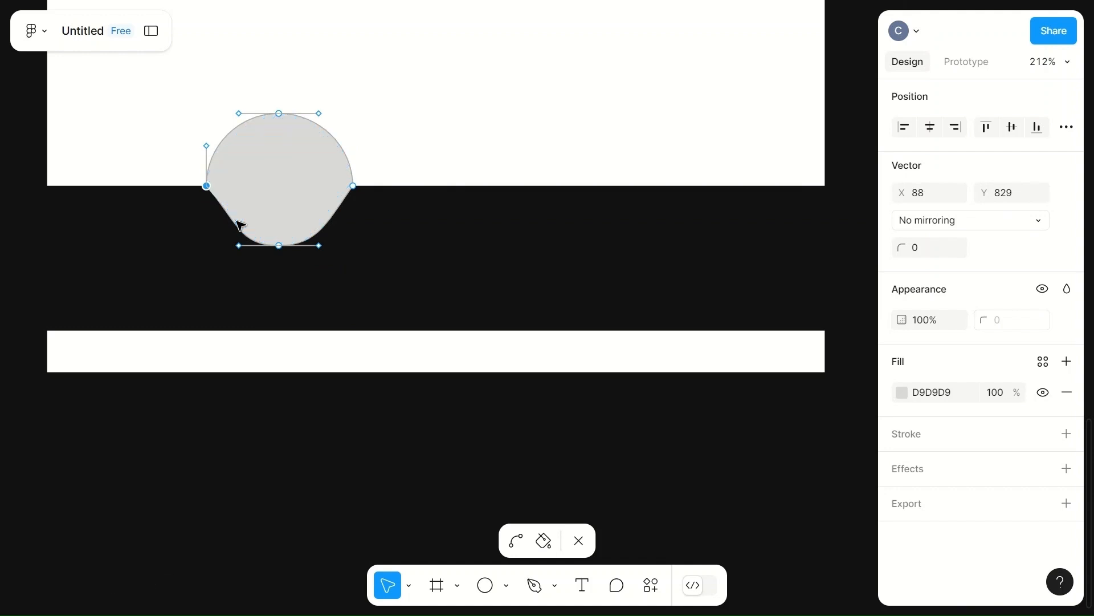
pyautogui.moveTo(239, 219)
pyautogui.mouseDown()
pyautogui.moveTo(223, 218)
pyautogui.moveTo(235, 213)
pyautogui.mouseUp()
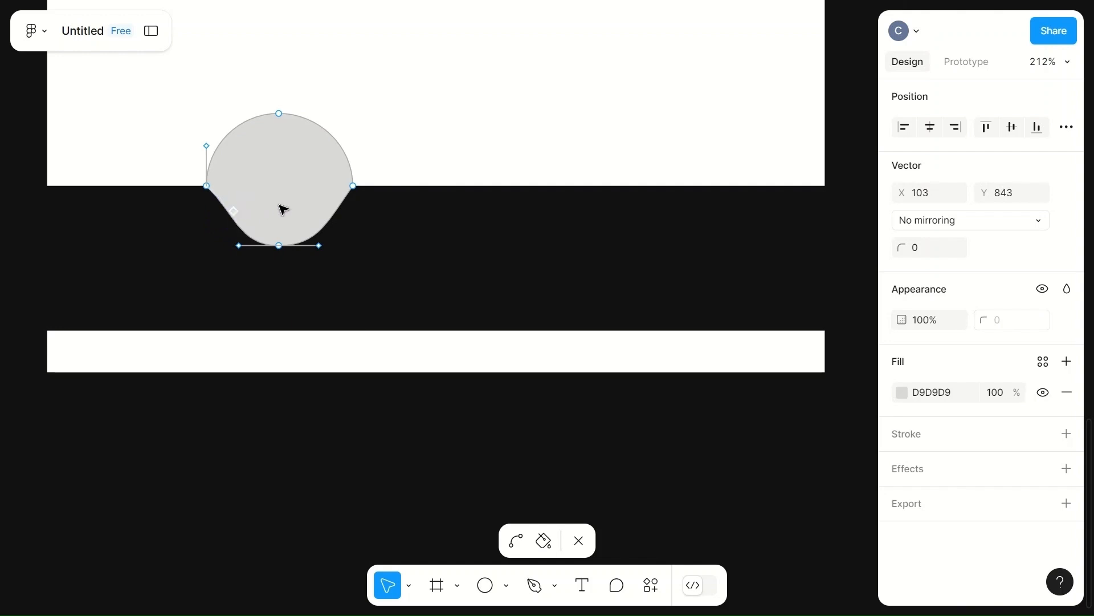
pyautogui.click(338, 219)
pyautogui.click(328, 219)
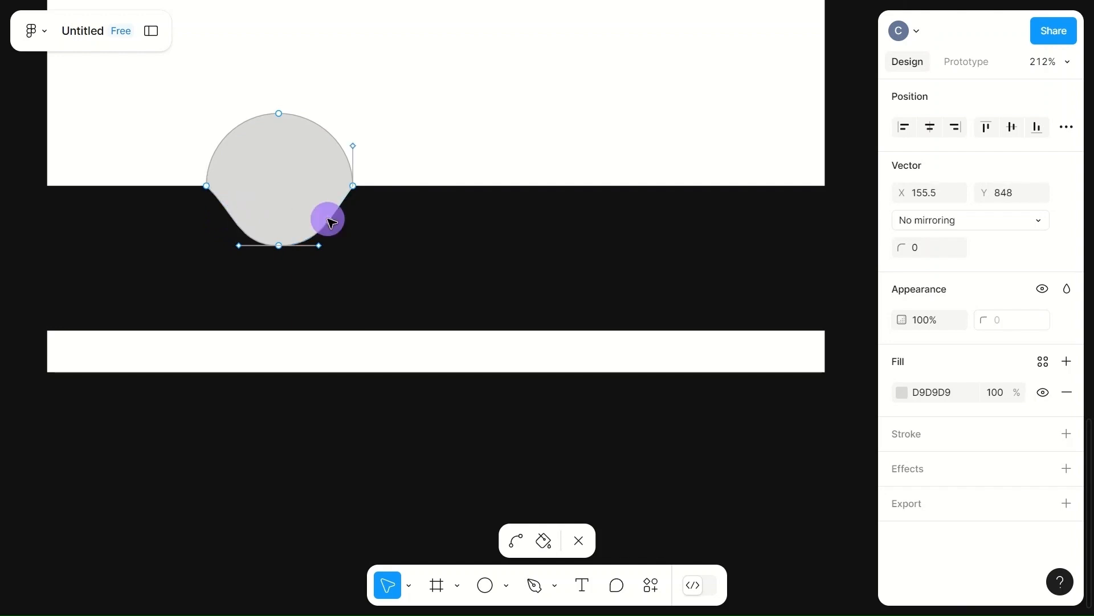
pyautogui.moveTo(332, 218); pyautogui.dragTo(329, 213)
pyautogui.click(431, 232)
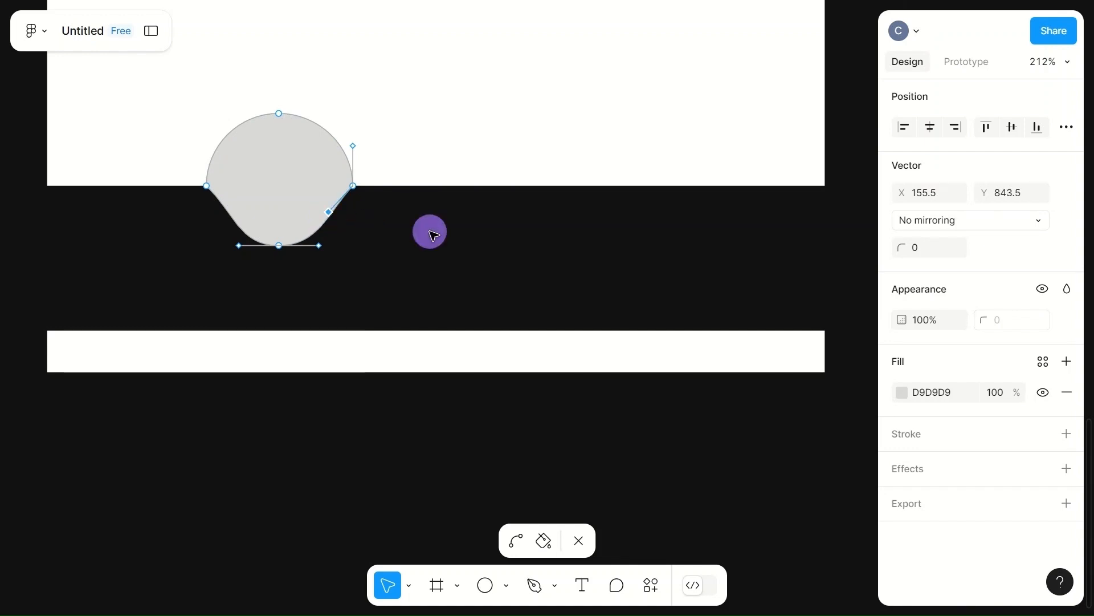
pyautogui.click(416, 134)
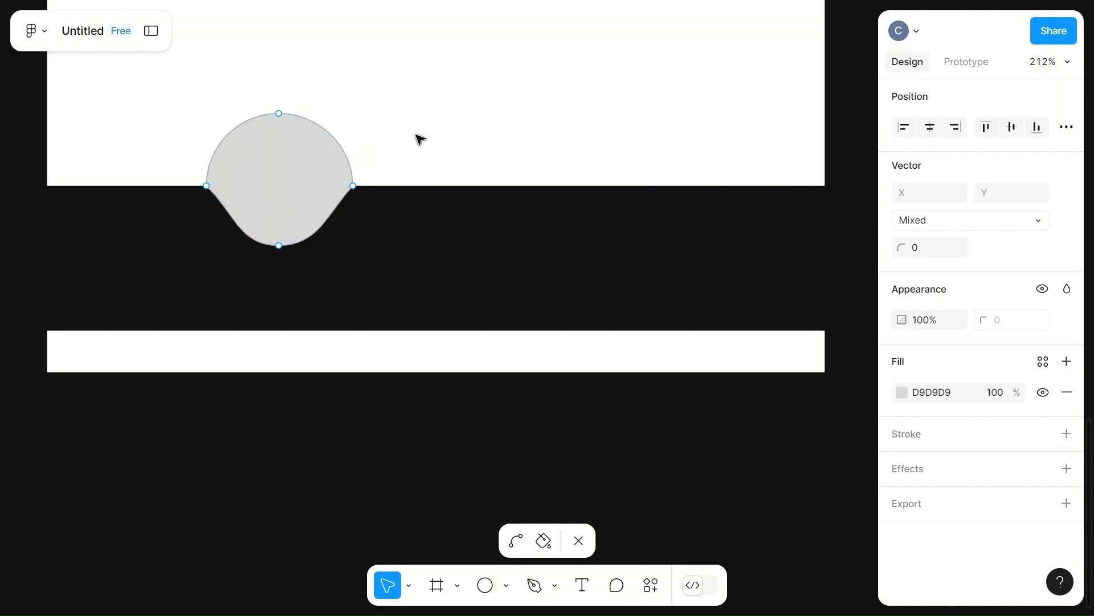
pyautogui.click(416, 134)
# Step: Move the notch shape to the bar's left end, about 89 × 77 in size
pyautogui.click(300, 186)
pyautogui.moveTo(353, 245); pyautogui.dragTo(368, 253)
pyautogui.moveTo(302, 203); pyautogui.dragTo(194, 197)
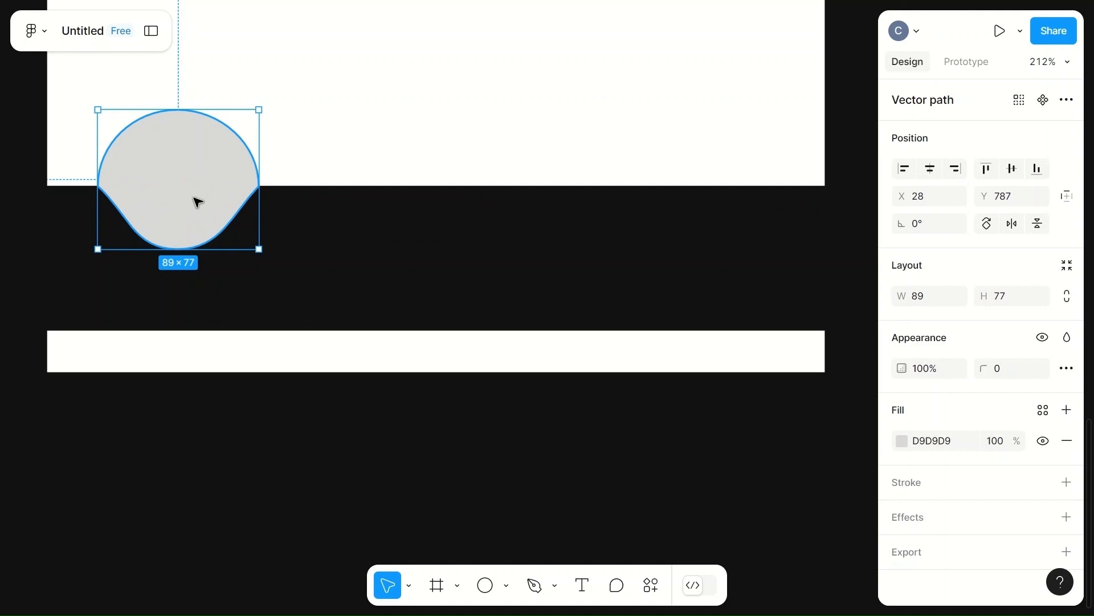
pyautogui.click(396, 116)
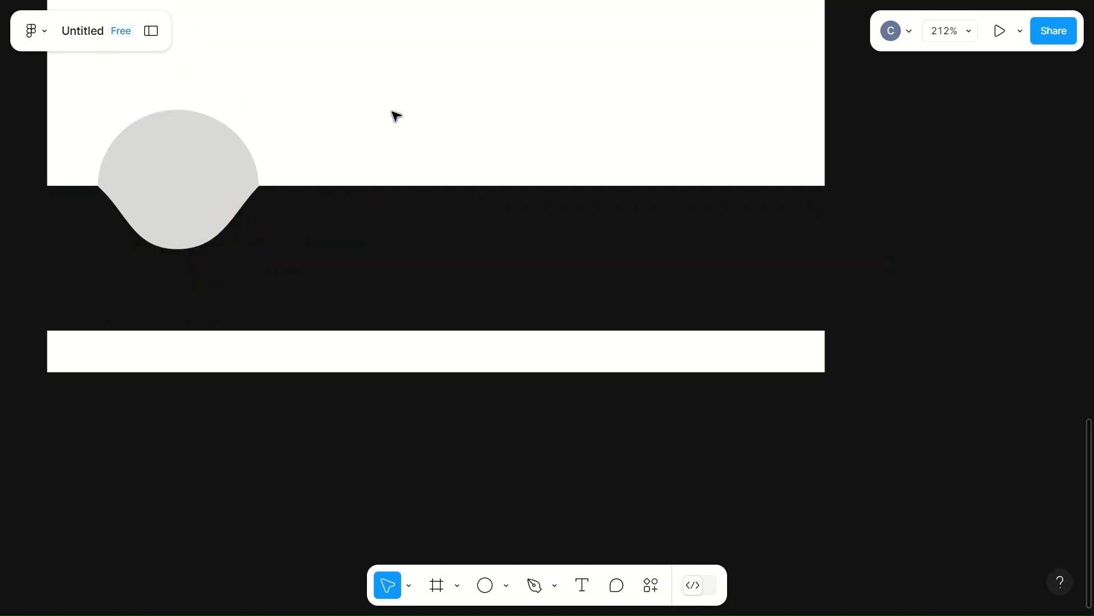
# Step: Draw an ellipse inside the notch shape and set its size to 70 × 70
pyautogui.press('o')
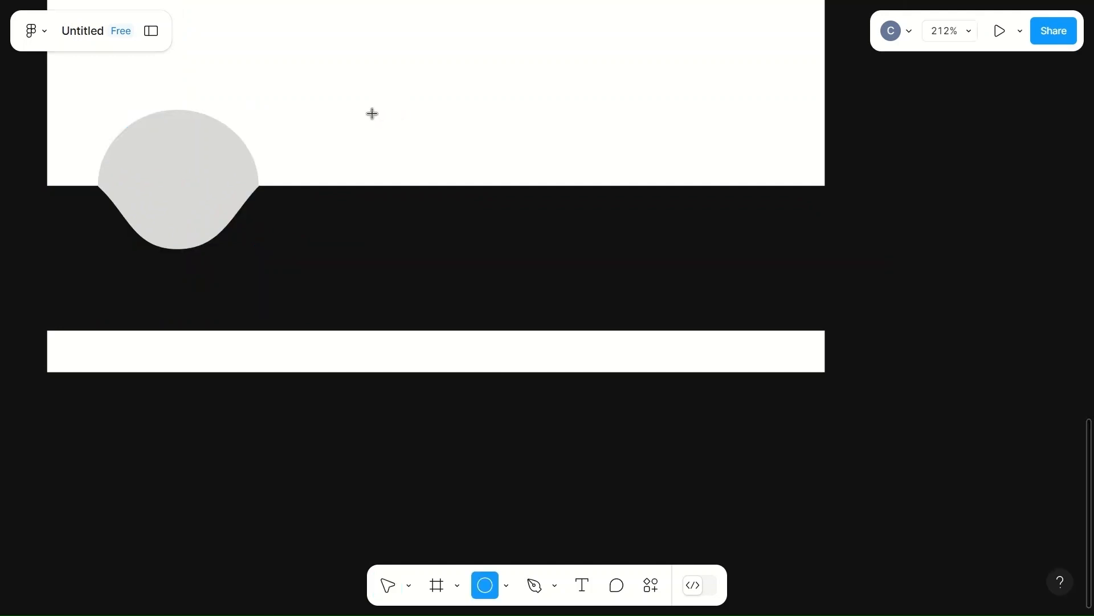
pyautogui.moveTo(145, 155); pyautogui.dragTo(212, 208)
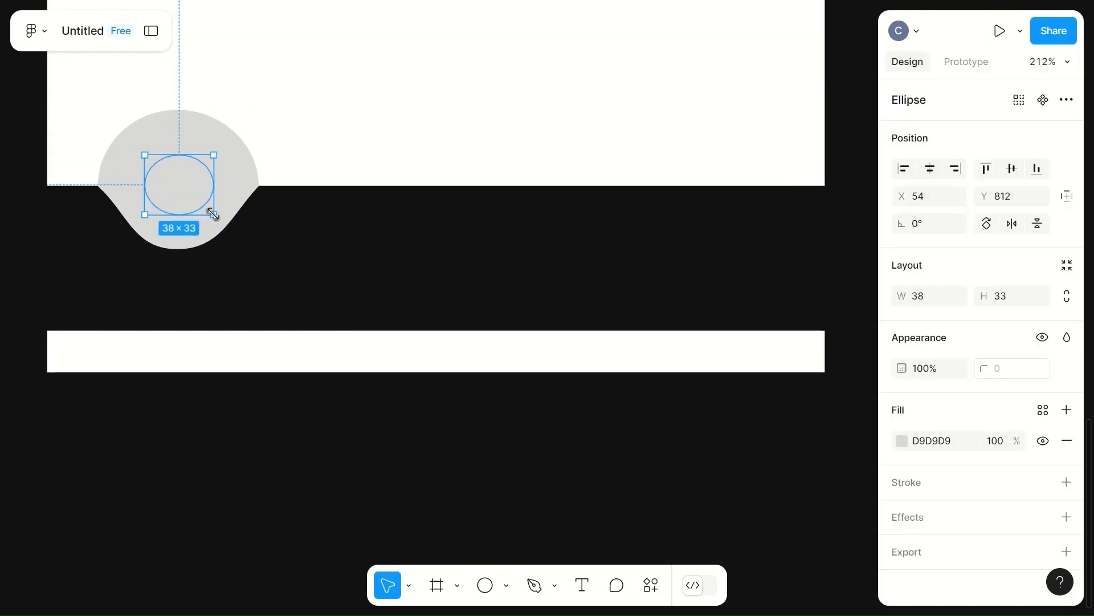
pyautogui.click(242, 154)
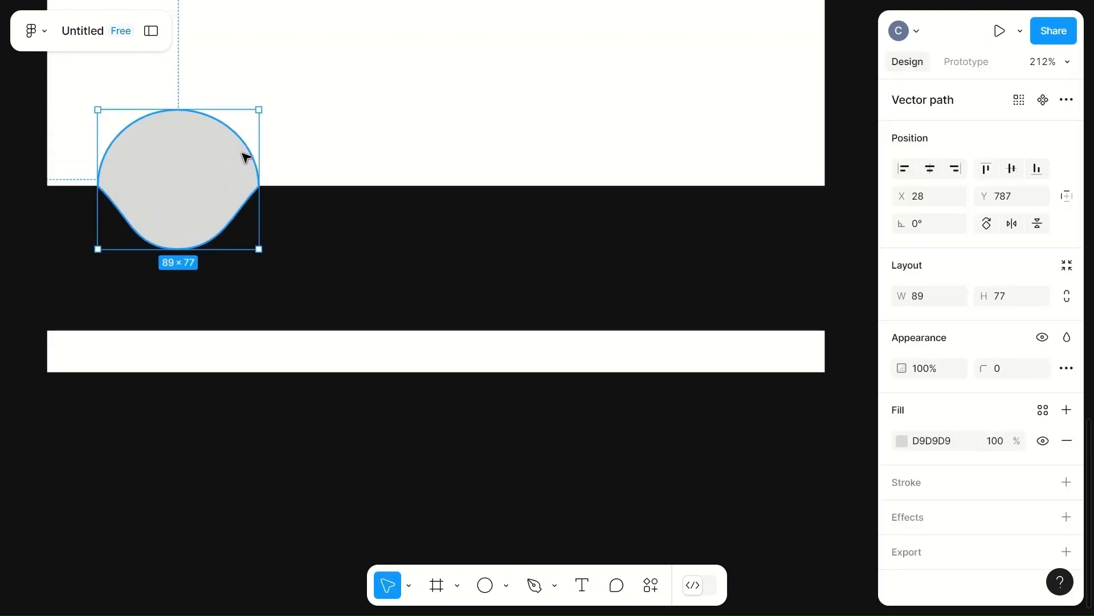
pyautogui.click(188, 189)
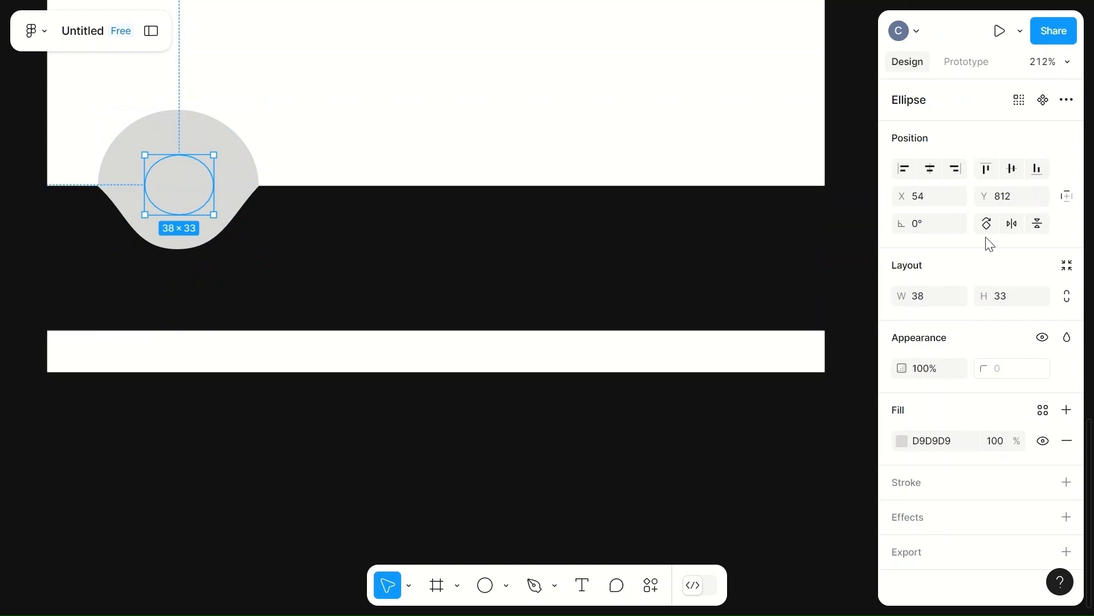
pyautogui.click(257, 174)
pyautogui.click(928, 294)
pyautogui.write('90')
pyautogui.click(510, 154)
pyautogui.click(188, 171)
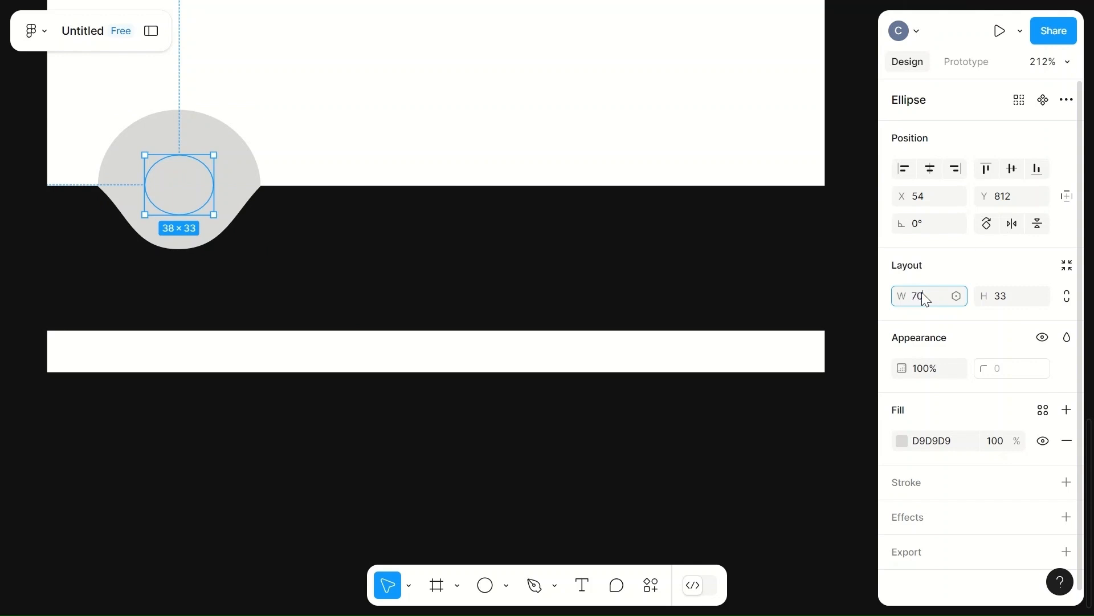
pyautogui.click(1002, 297)
pyautogui.write('7')
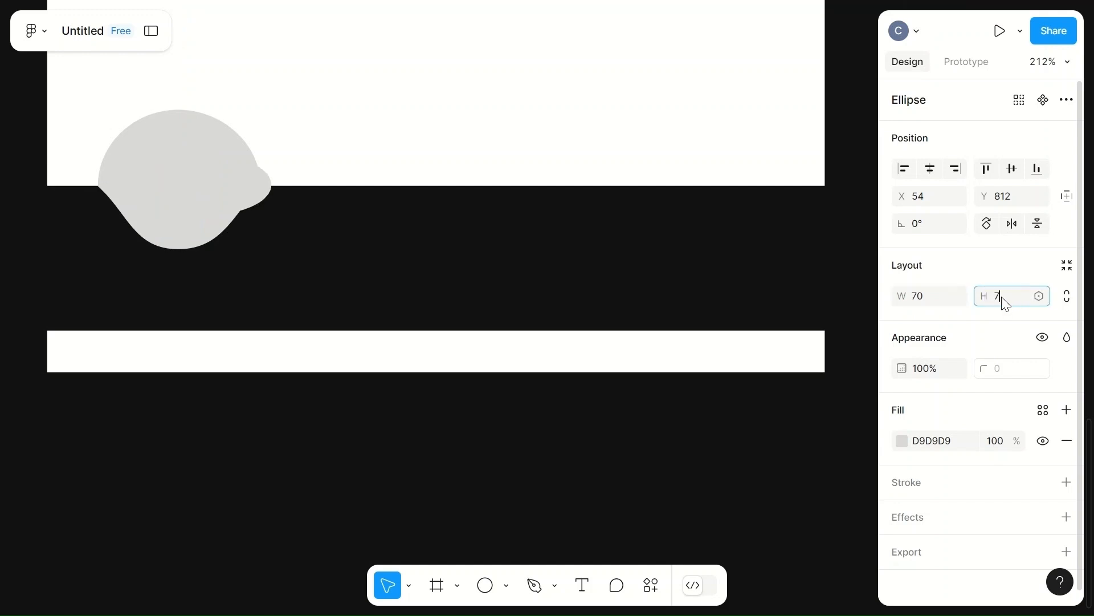
pyautogui.write('0')
# Step: Move the 70 × 70 circle so it sits centred in the top of the notch shape
pyautogui.click(754, 191)
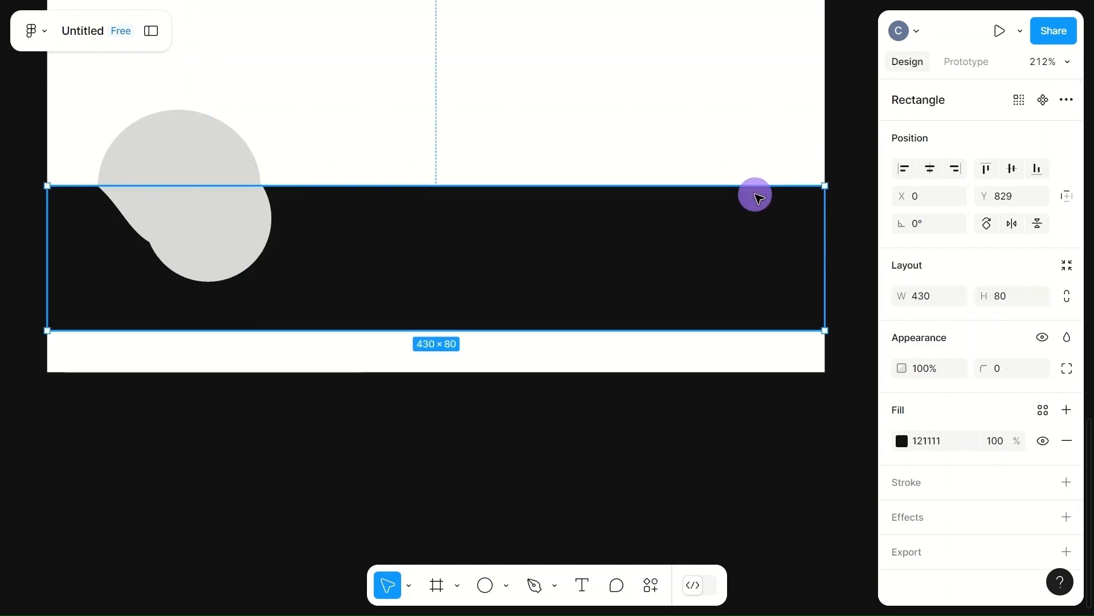
pyautogui.click(202, 239)
pyautogui.click(230, 237)
pyautogui.moveTo(233, 240); pyautogui.dragTo(200, 203)
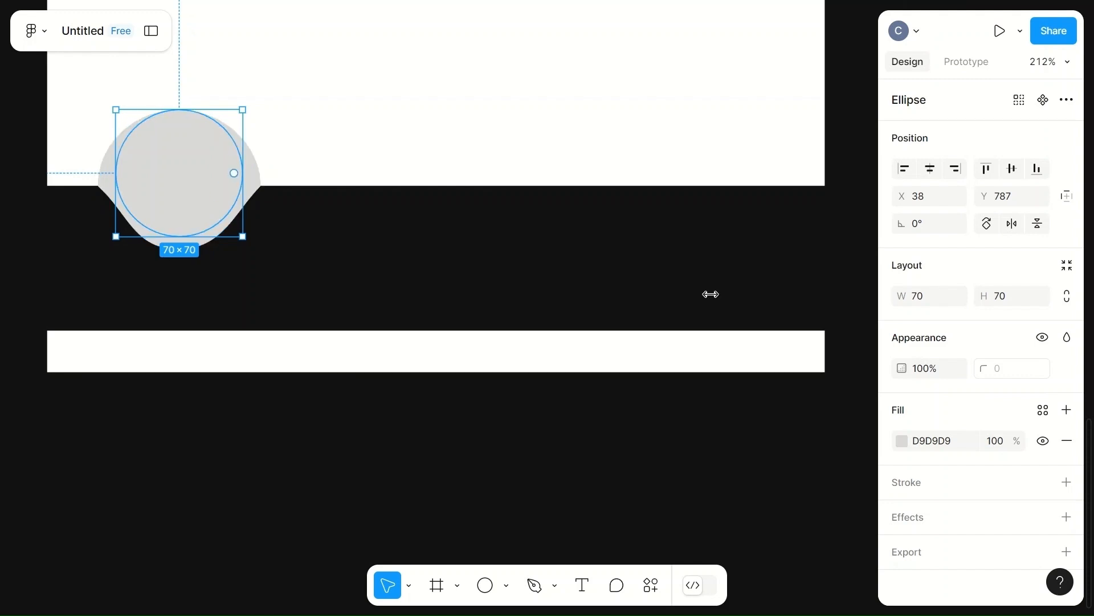
# Step: Fill the circle with the dark 121111 colour from the page swatches
pyautogui.click(902, 440)
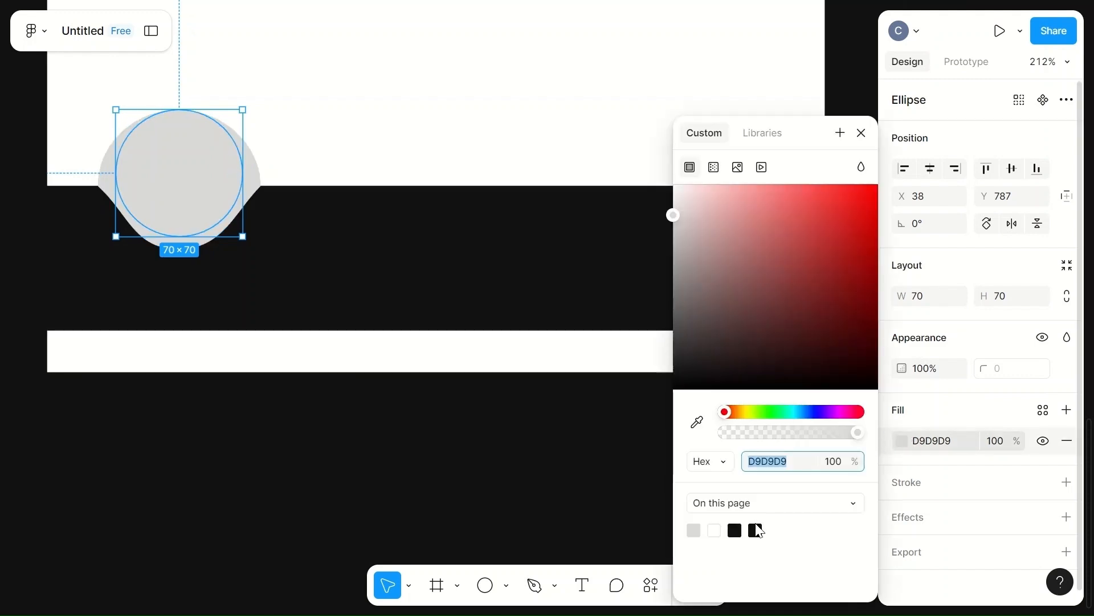
pyautogui.click(757, 529)
# Step: Set the notch shape's fill to white FFFFFF
pyautogui.click(257, 174)
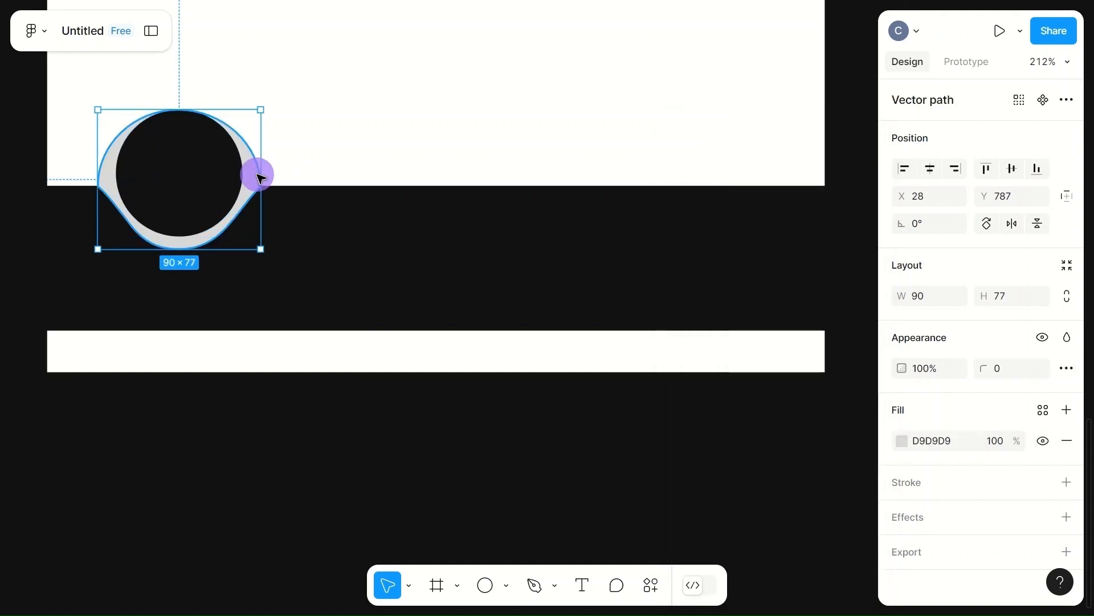
pyautogui.click(902, 445)
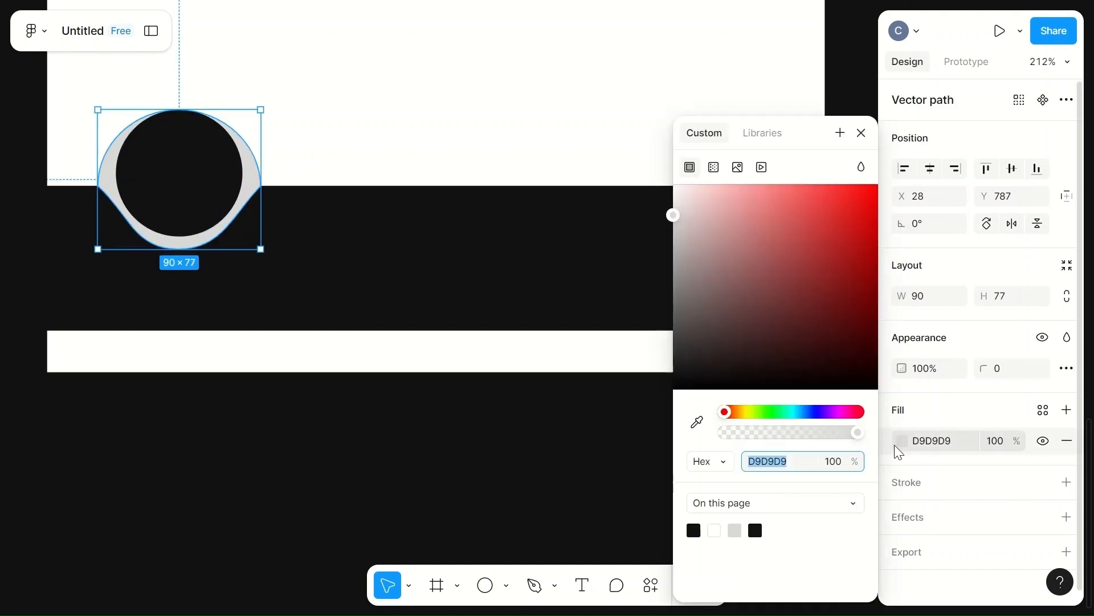
pyautogui.click(714, 530)
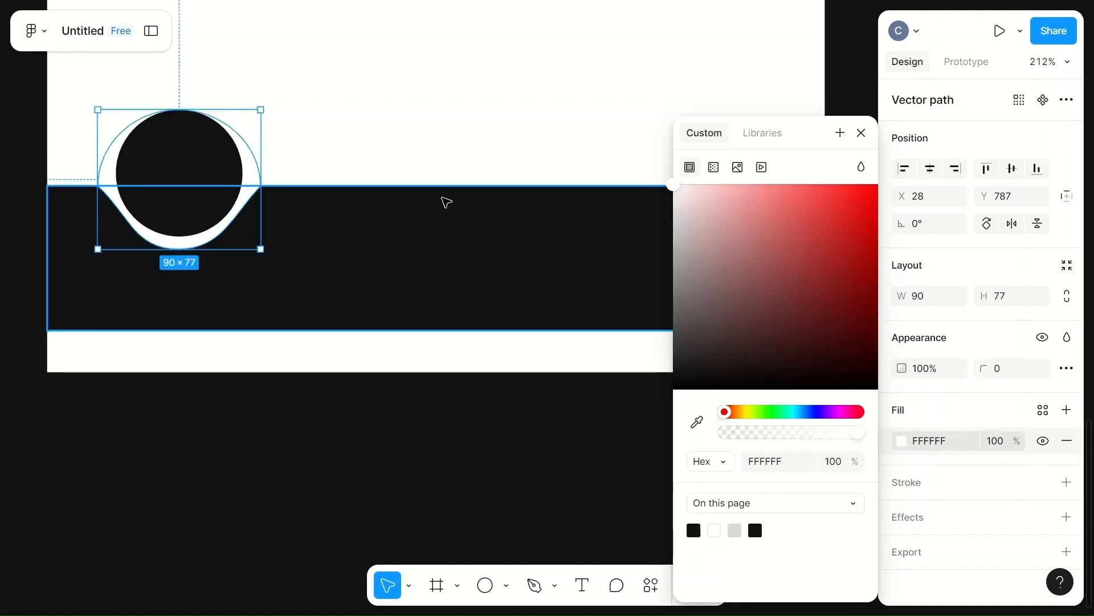
pyautogui.click(380, 129)
# Step: Select the circle and the notch shape together, group them, and copy the group
pyautogui.click(192, 161)
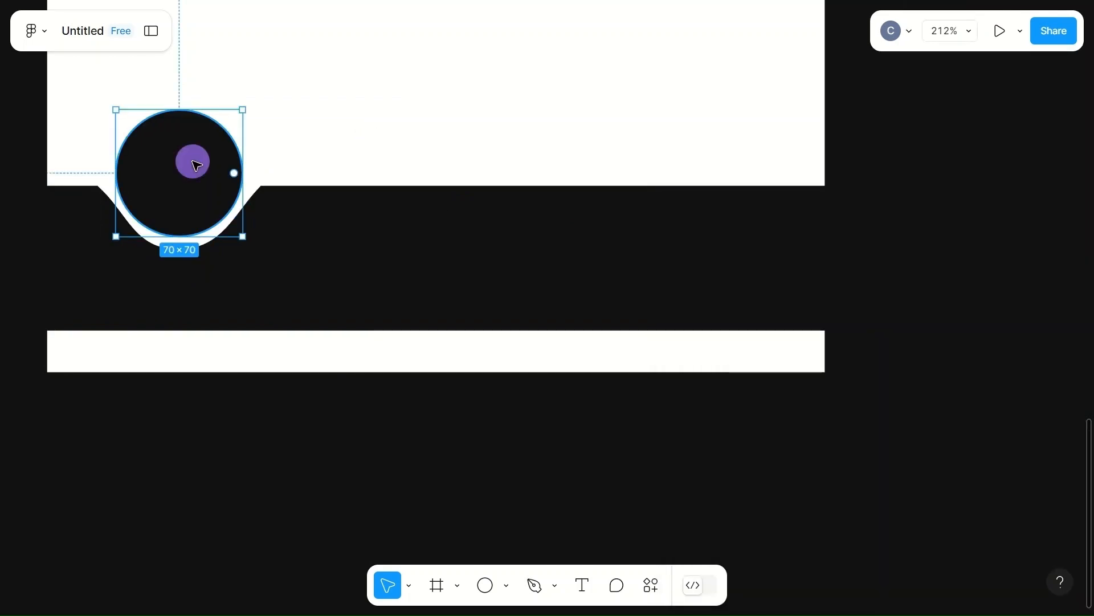
pyautogui.keyDown('shift'); pyautogui.click(256, 176); pyautogui.keyUp('shift')
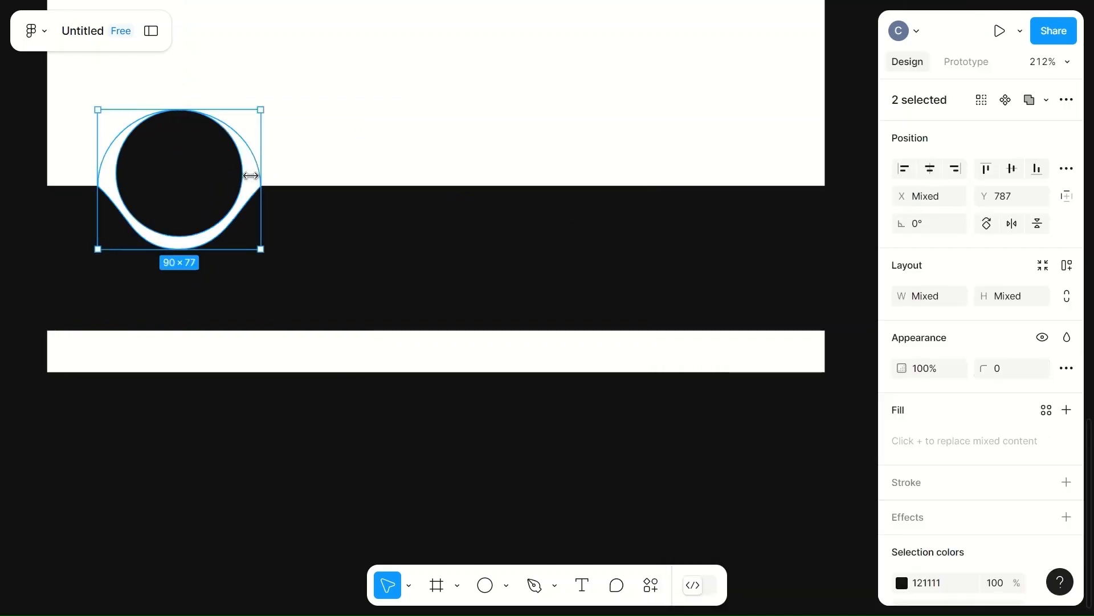
pyautogui.hotkey('ctrl', 'g')
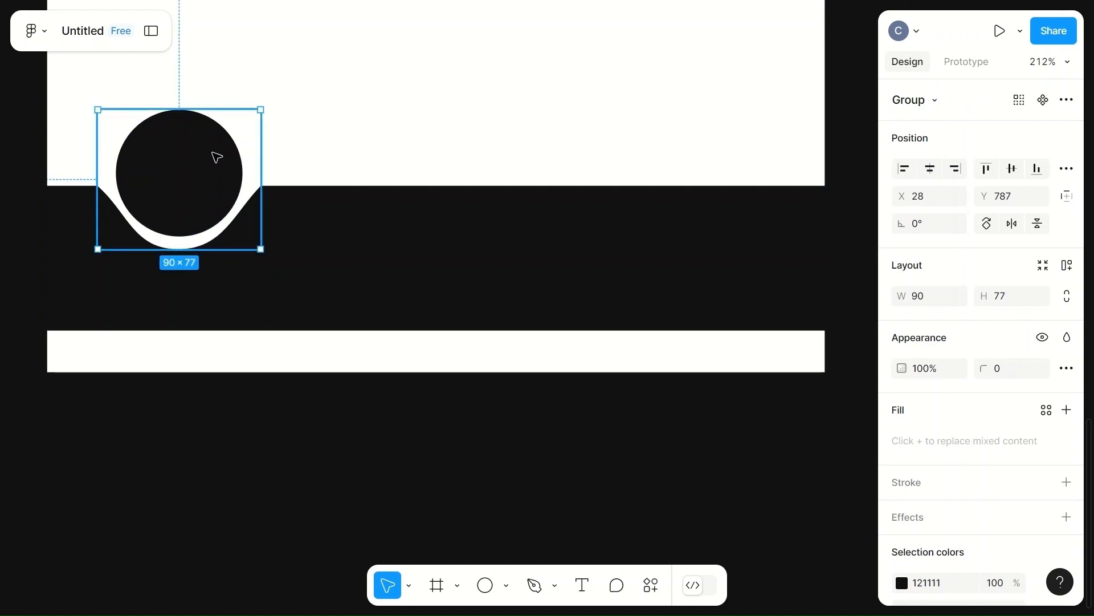
pyautogui.hotkey('ctrl', 'c')
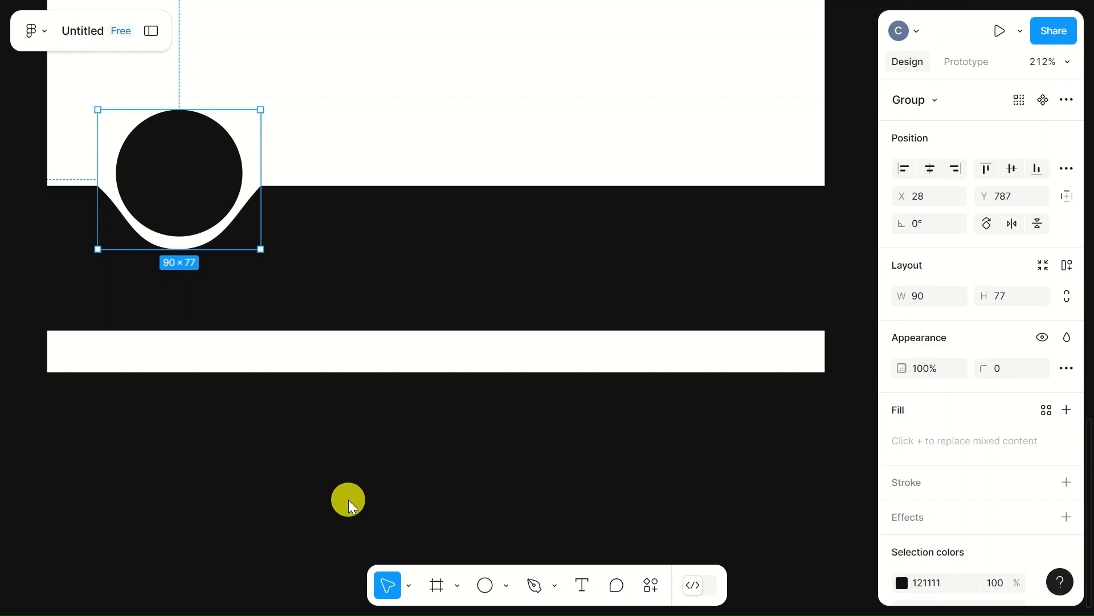
# Step: Open the RemixIcon plugin, search for home, and place a filled home icon on the page
pyautogui.rightClick(349, 501)
pyautogui.moveTo(422, 522)
pyautogui.click(607, 350)
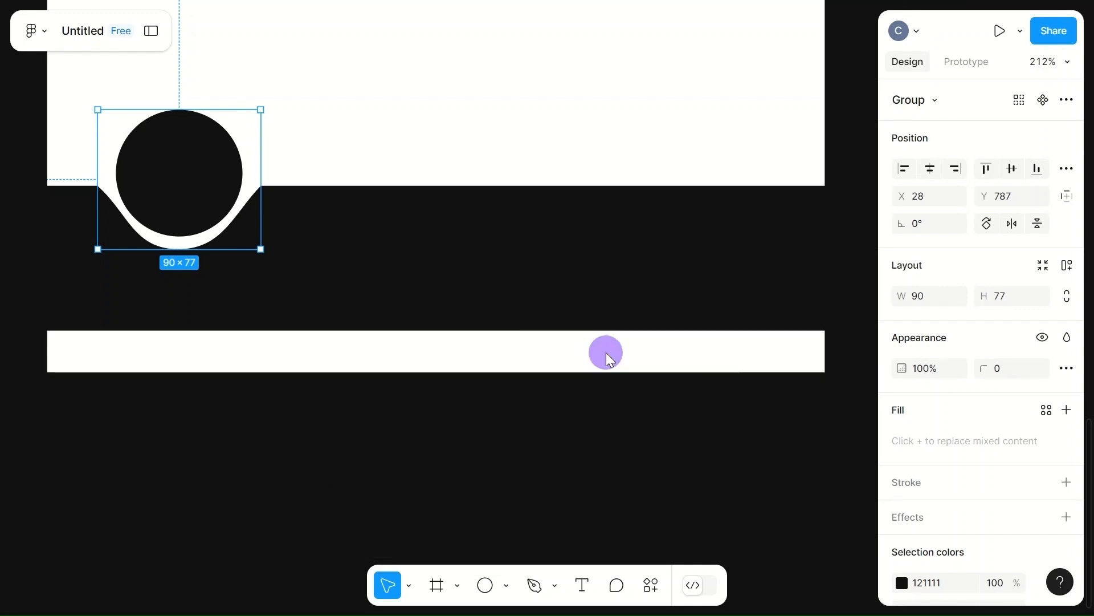
pyautogui.click(779, 131)
pyautogui.write('home')
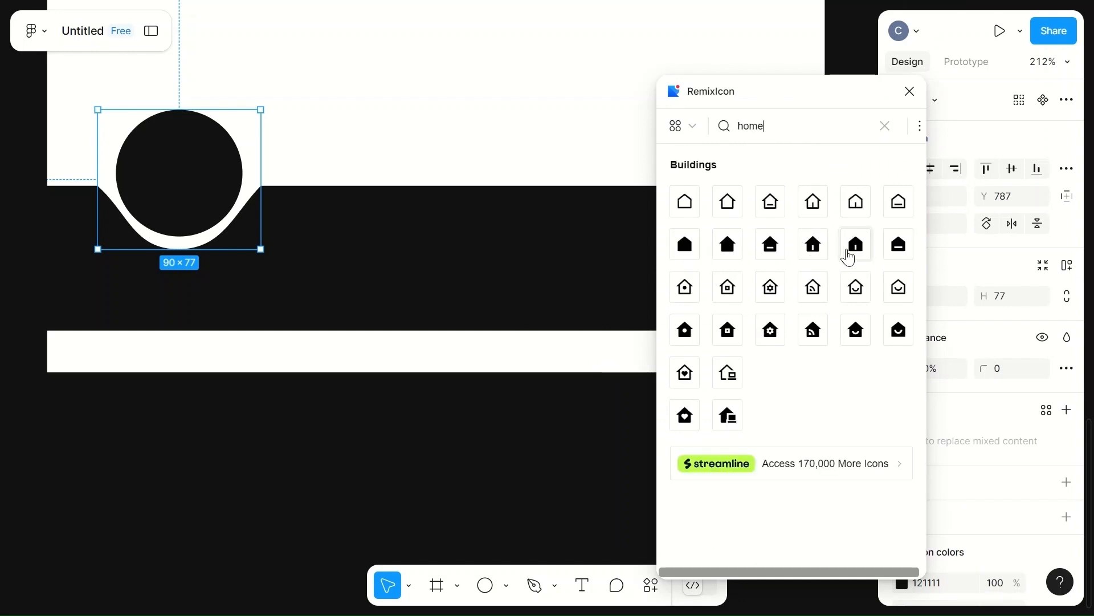
pyautogui.moveTo(854, 254); pyautogui.dragTo(480, 97)
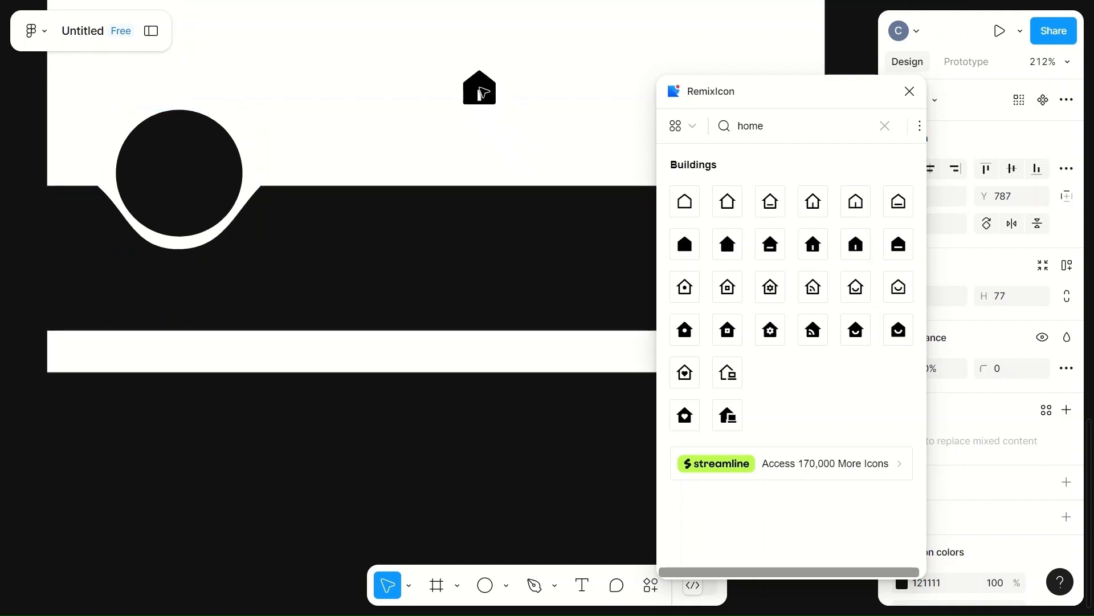
pyautogui.click(884, 127)
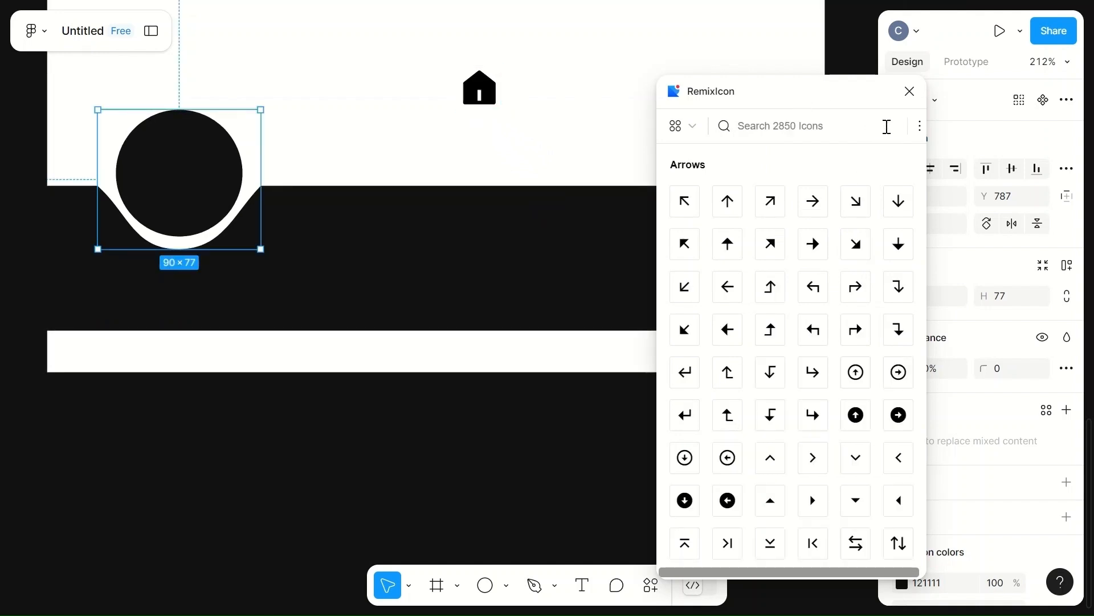
# Step: Search the RemixIcon plugin for chat and place a filled chat bubble icon beside the home icon
pyautogui.click(774, 127)
pyautogui.write('chat')
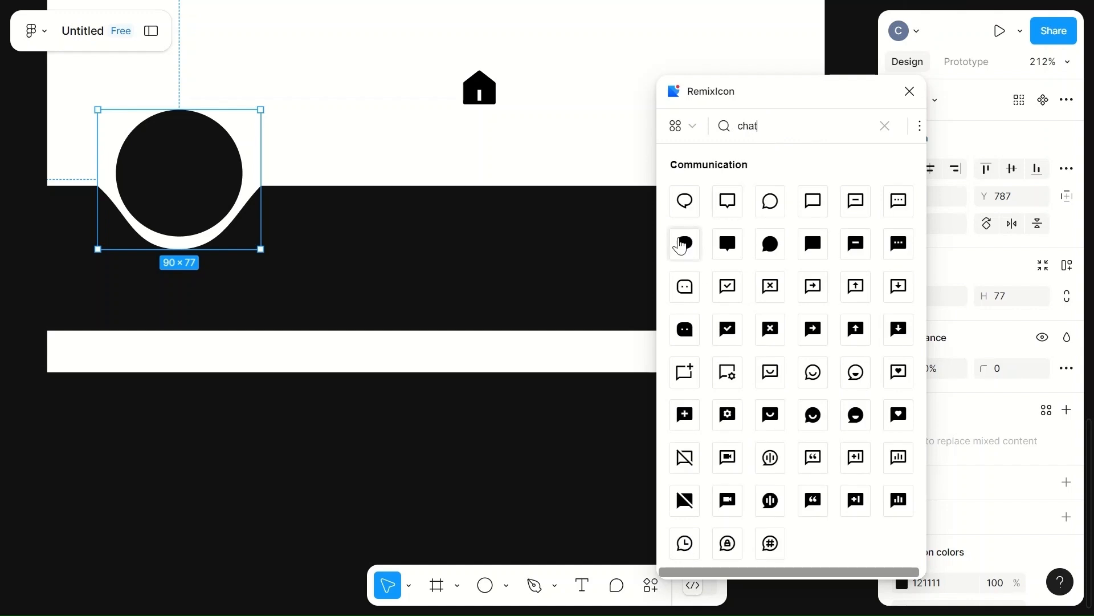
pyautogui.moveTo(685, 243); pyautogui.dragTo(544, 90)
# Step: Search the plugin for settings, place a filled settings gear icon beside the home icon, and close the plugin
pyautogui.click(786, 129)
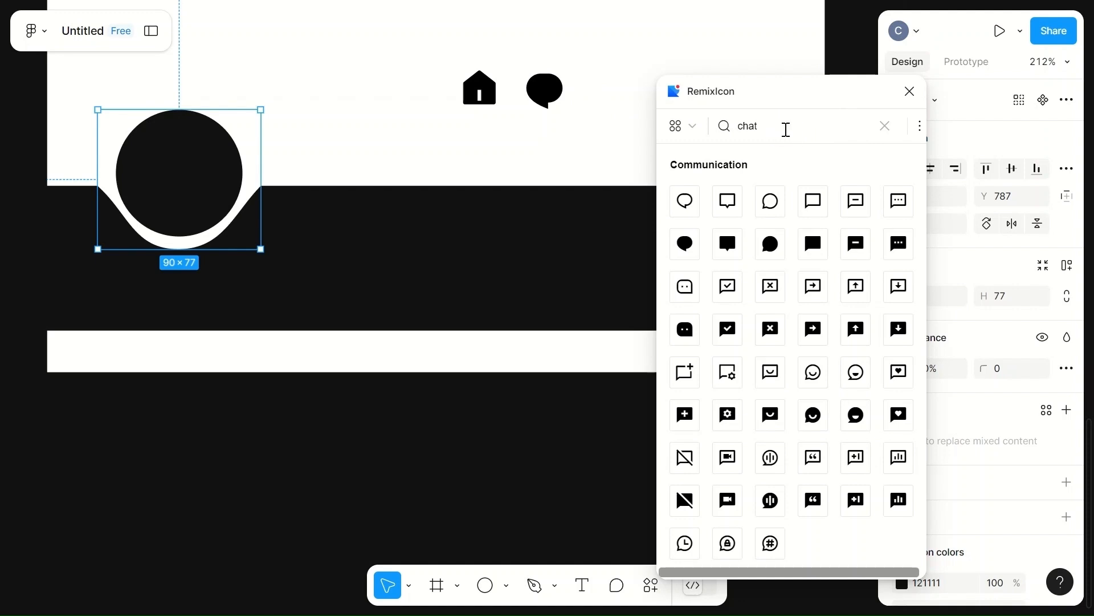
pyautogui.press('BackSpace')
pyautogui.press('BackSpace')
pyautogui.press('BackSpace')
pyautogui.press('BackSpace')
pyautogui.write('settings')
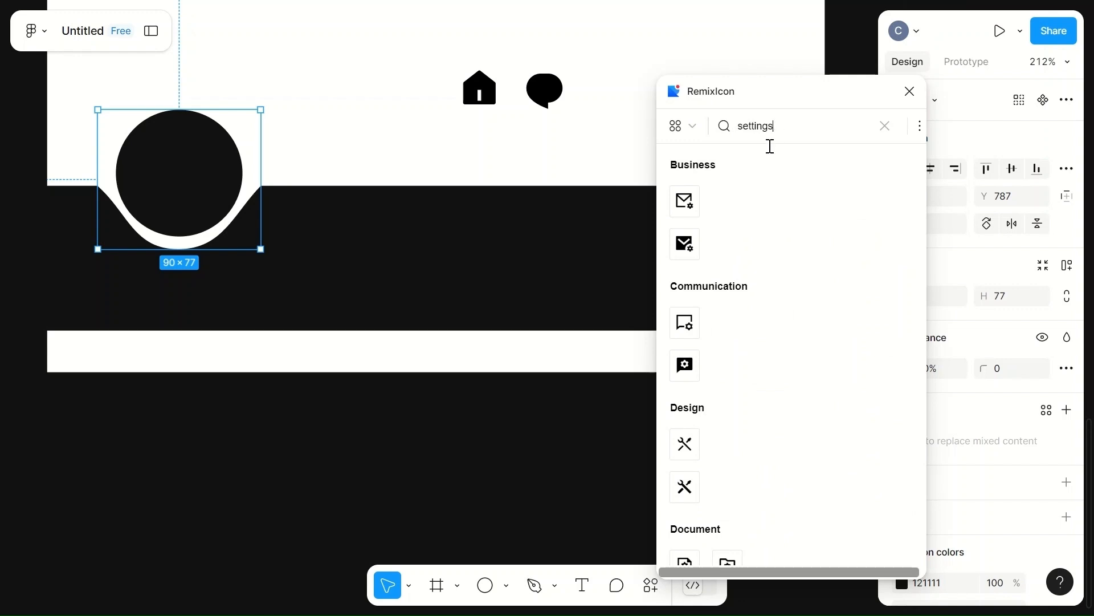
pyautogui.scroll(-9, 745, 386)
pyautogui.click(766, 341)
pyautogui.moveTo(766, 342); pyautogui.dragTo(414, 92)
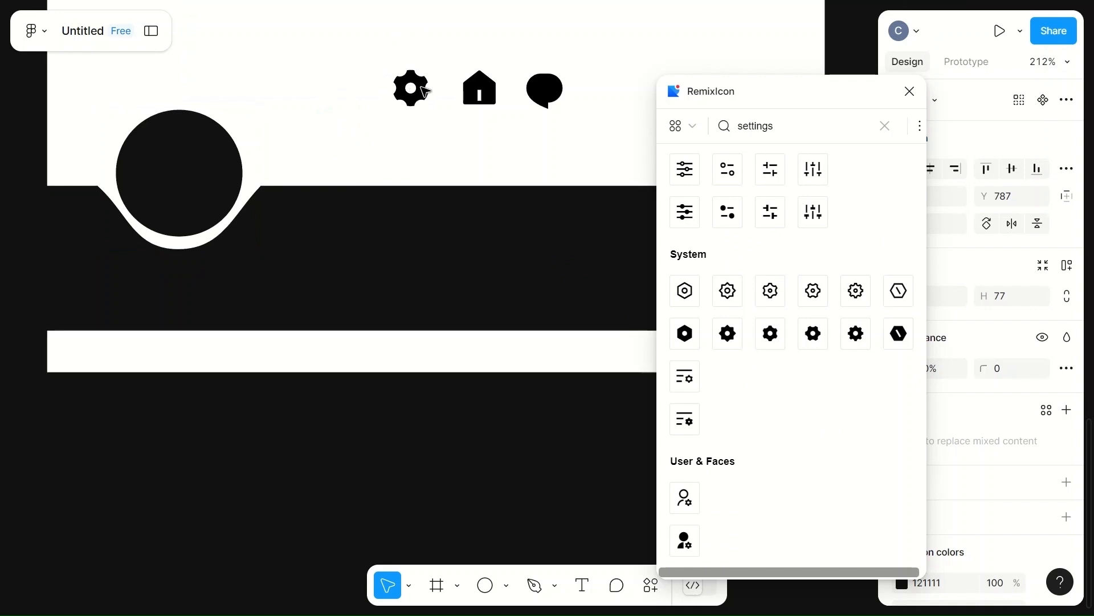
pyautogui.click(910, 91)
# Step: Move the gear icon out of its 24 × 24 frame and delete the empty frame
pyautogui.scroll(2, 638, 87)
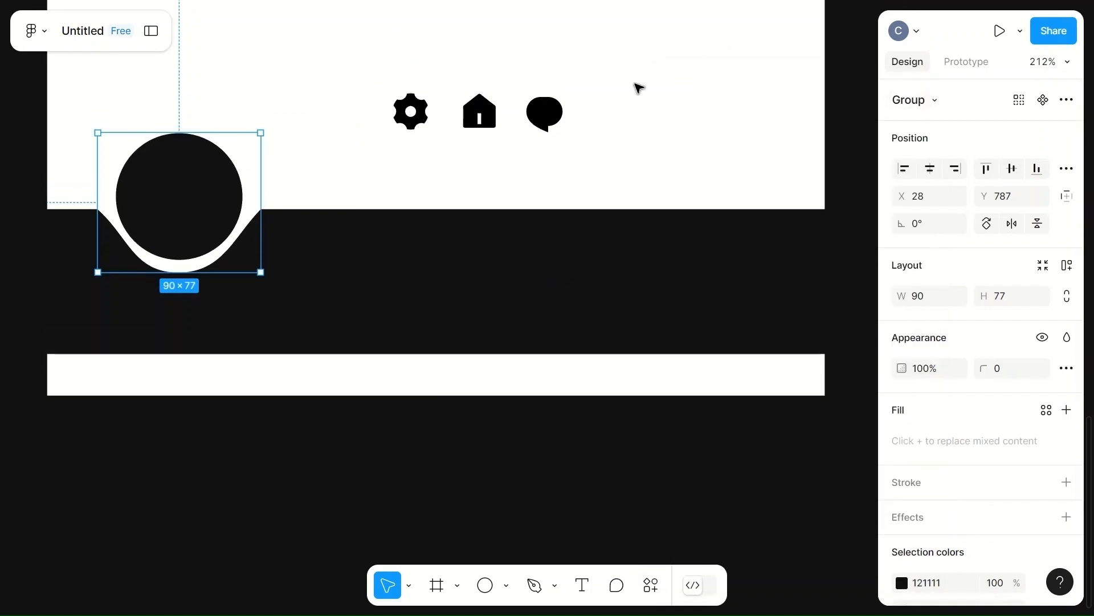
pyautogui.scroll(2, 637, 87)
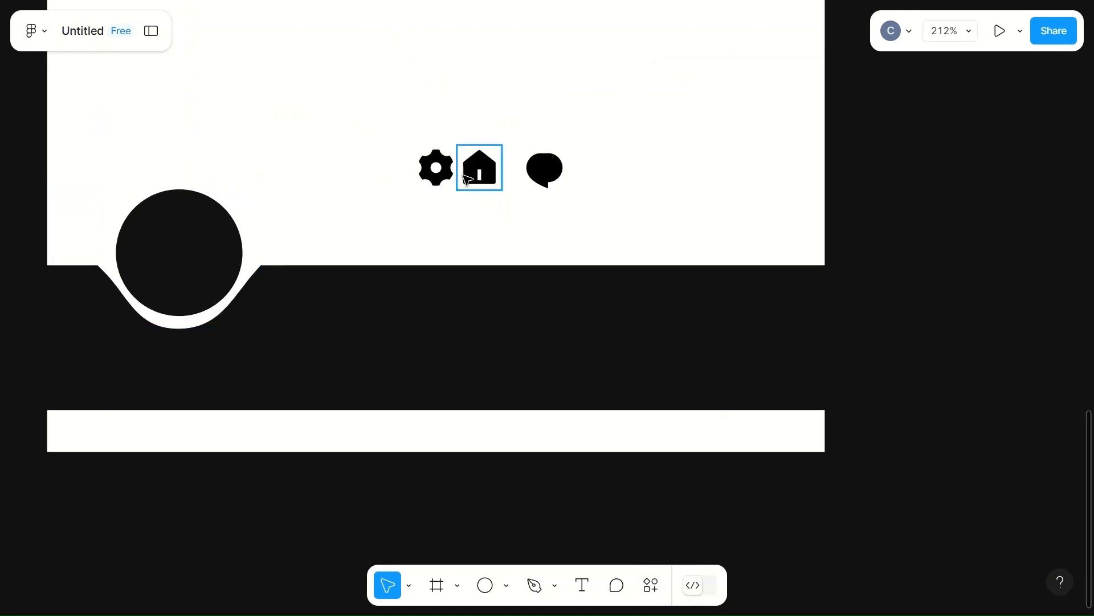
pyautogui.click(449, 174)
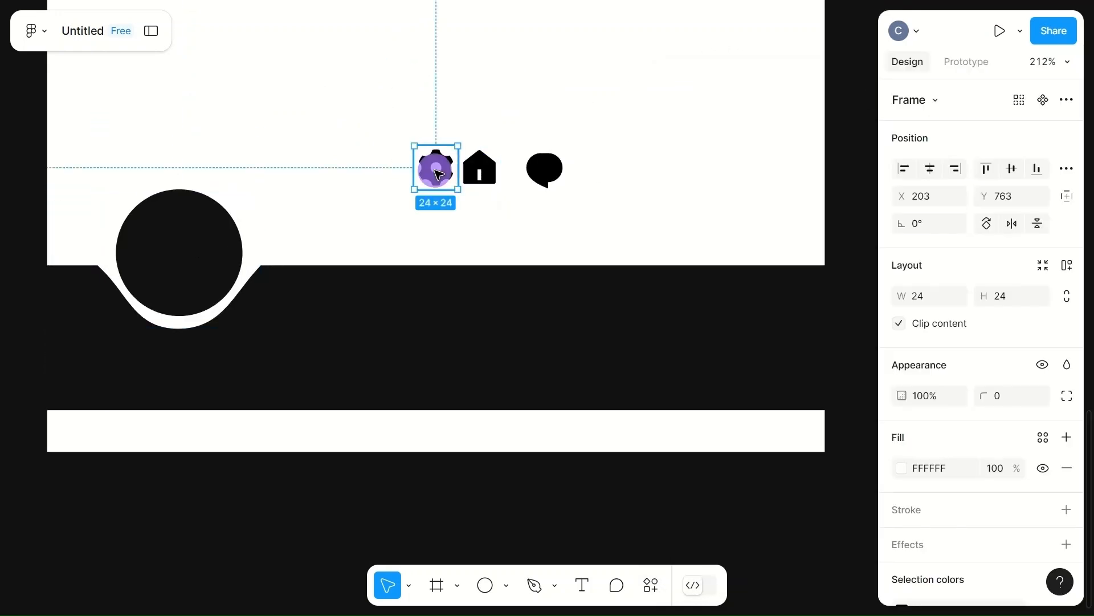
pyautogui.moveTo(439, 174); pyautogui.dragTo(636, 142)
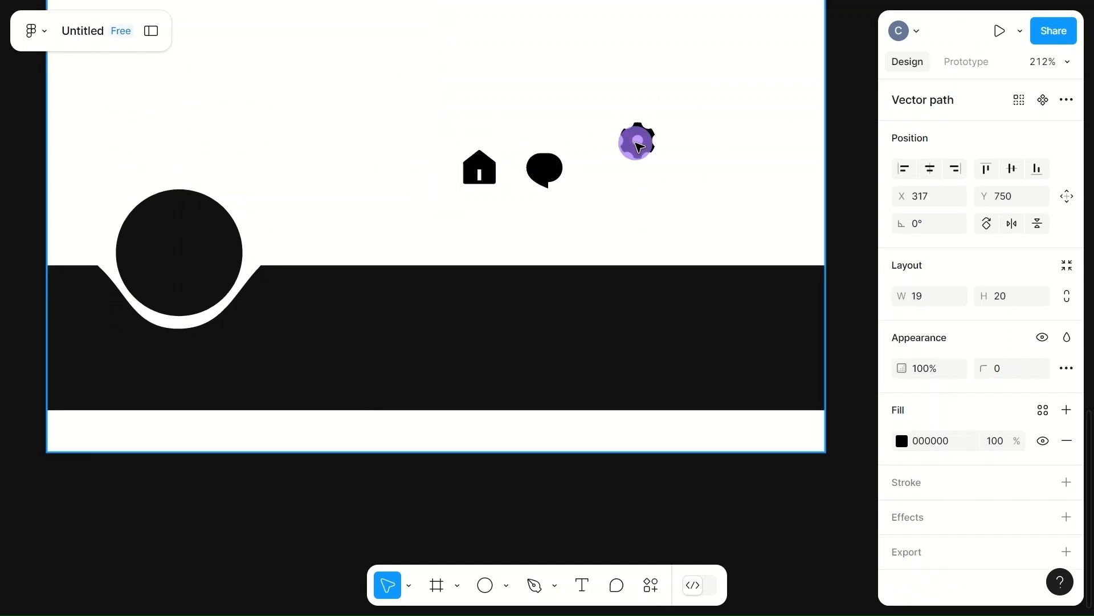
pyautogui.click(429, 173)
pyautogui.press('Delete')
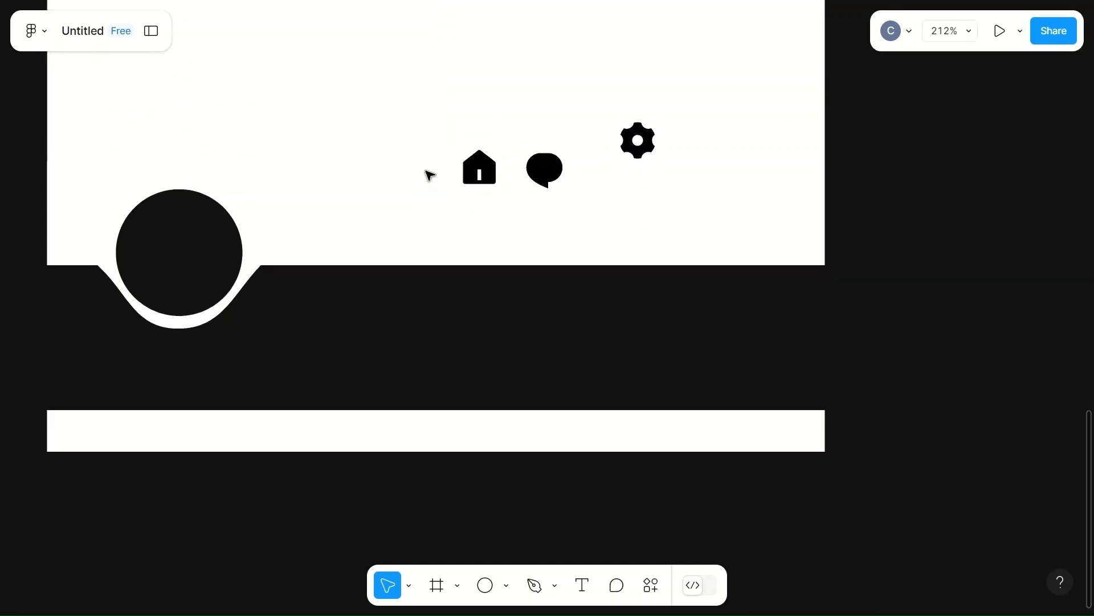
# Step: Move the chat icon out of its frame and delete the empty frame
pyautogui.click(551, 175)
pyautogui.doubleClick(546, 171)
pyautogui.moveTo(546, 171); pyautogui.dragTo(707, 190)
pyautogui.click(546, 189)
pyautogui.press('Delete')
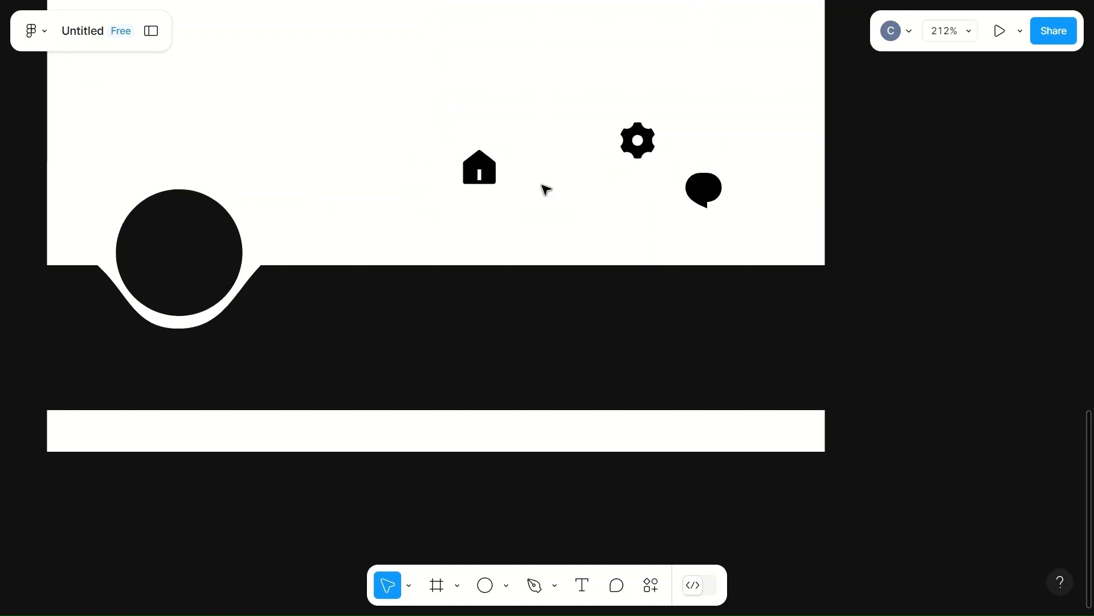
# Step: Move the home icon out of its frame and delete the empty frame
pyautogui.doubleClick(484, 176)
pyautogui.moveTo(484, 176); pyautogui.dragTo(649, 202)
pyautogui.click(504, 178)
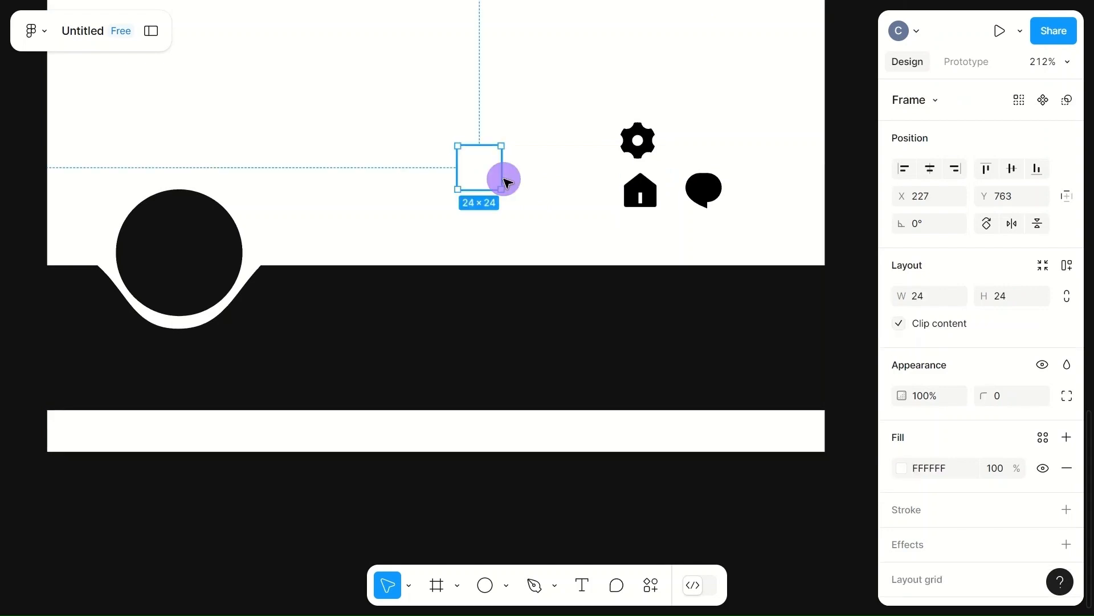
pyautogui.press('Delete')
# Step: Arrange the home, chat and gear icons side by side in a row
pyautogui.moveTo(639, 199); pyautogui.dragTo(428, 169)
pyautogui.click(705, 198)
pyautogui.moveTo(705, 198); pyautogui.dragTo(512, 172)
pyautogui.doubleClick(636, 140)
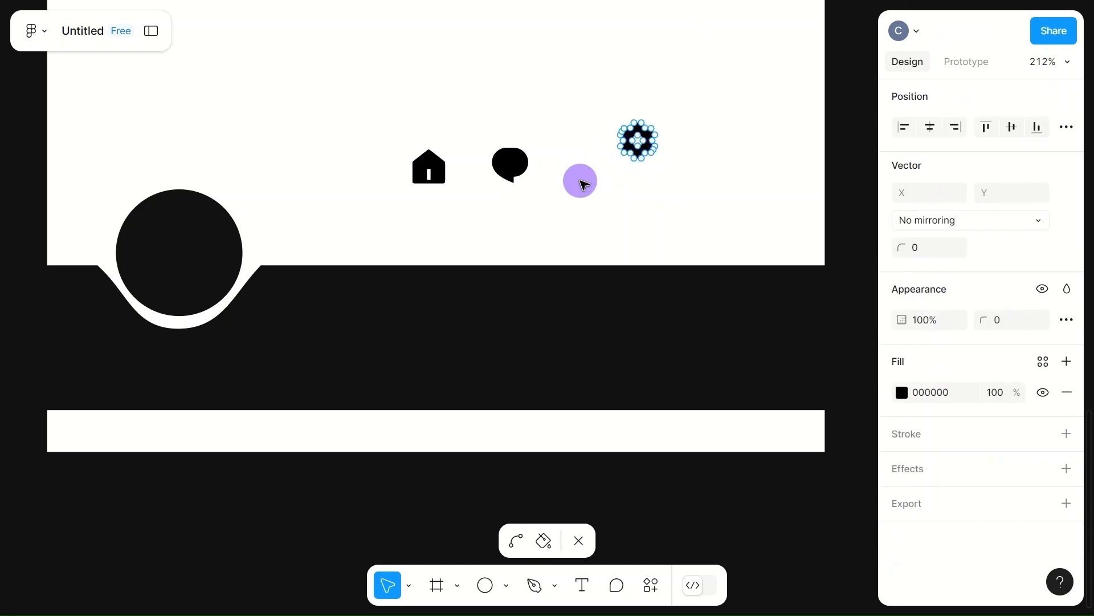
pyautogui.moveTo(638, 143); pyautogui.dragTo(594, 173)
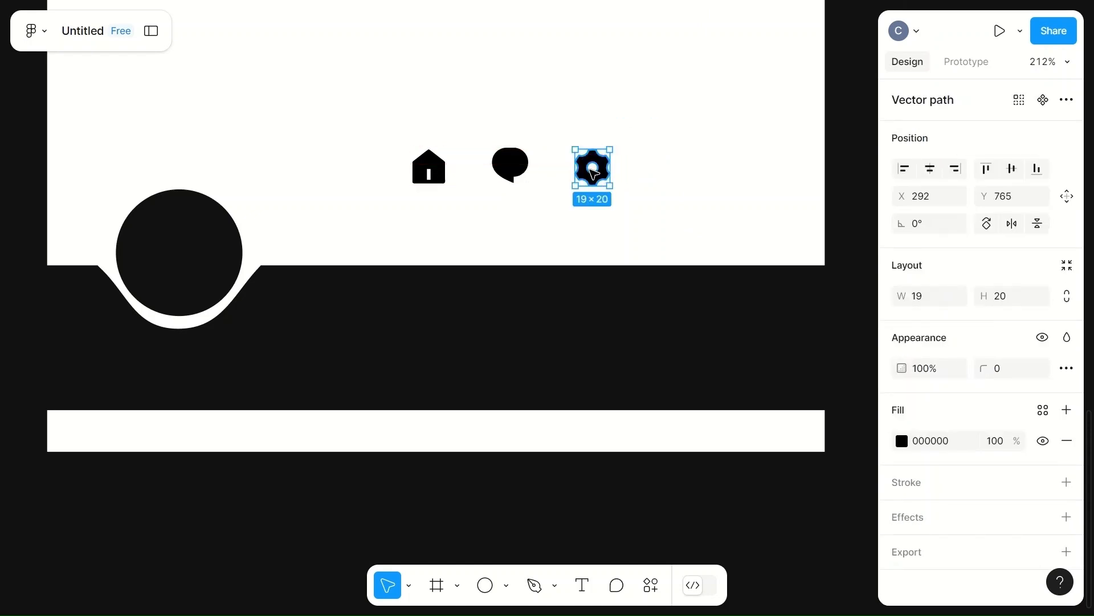
# Step: Set the three icons' fill to the white FFFFFF swatch and move them into the dark bar
pyautogui.click(443, 181)
pyautogui.keyDown('shift'); pyautogui.click(510, 165); pyautogui.keyUp('shift')
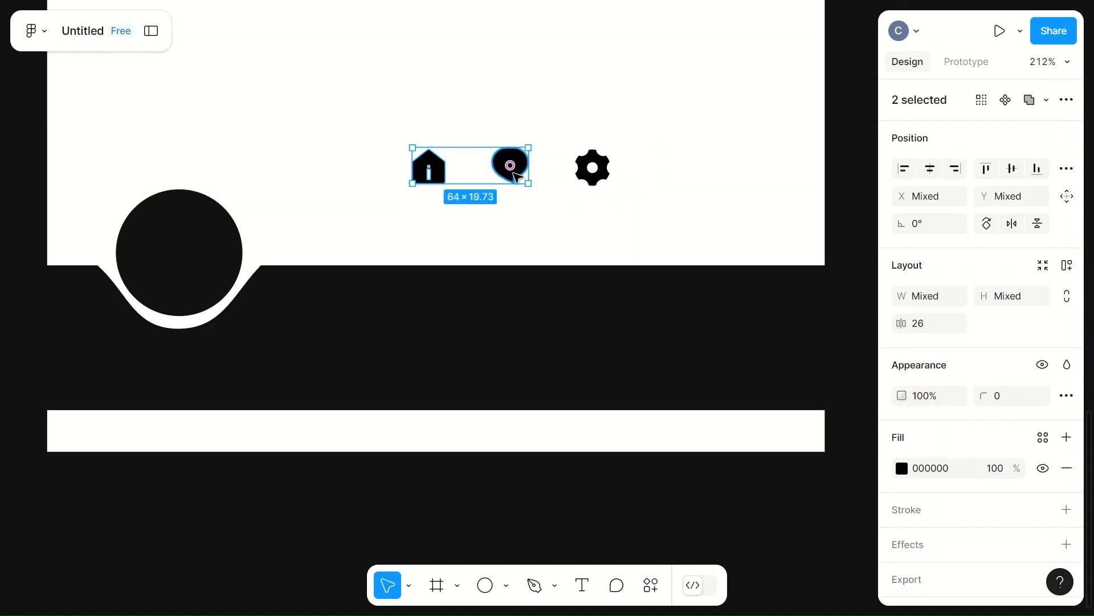
pyautogui.keyDown('shift'); pyautogui.click(592, 167); pyautogui.keyUp('shift')
pyautogui.click(901, 468)
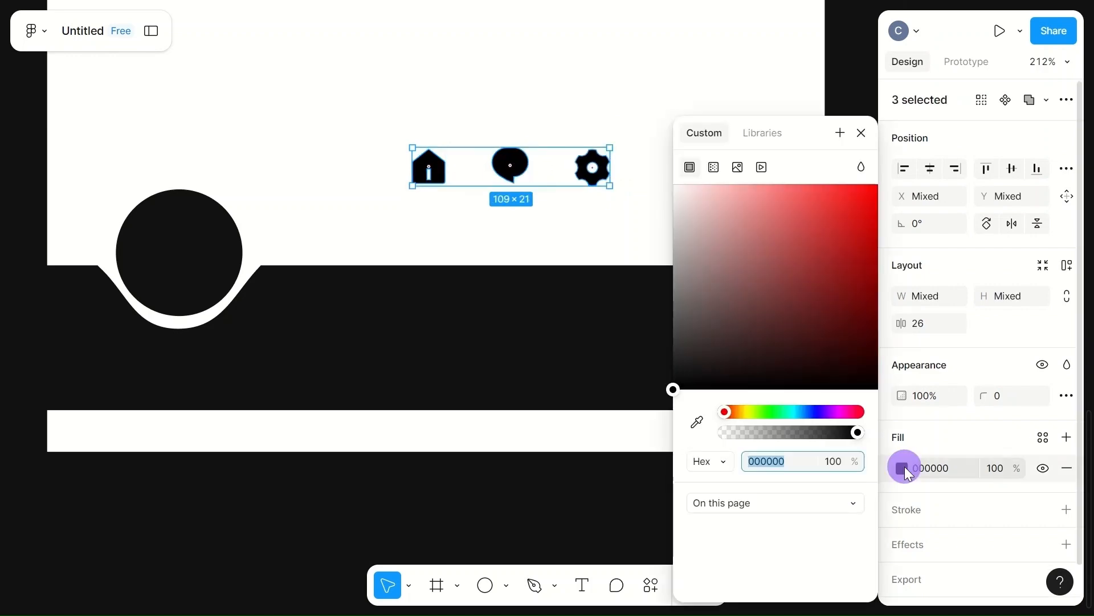
pyautogui.click(716, 530)
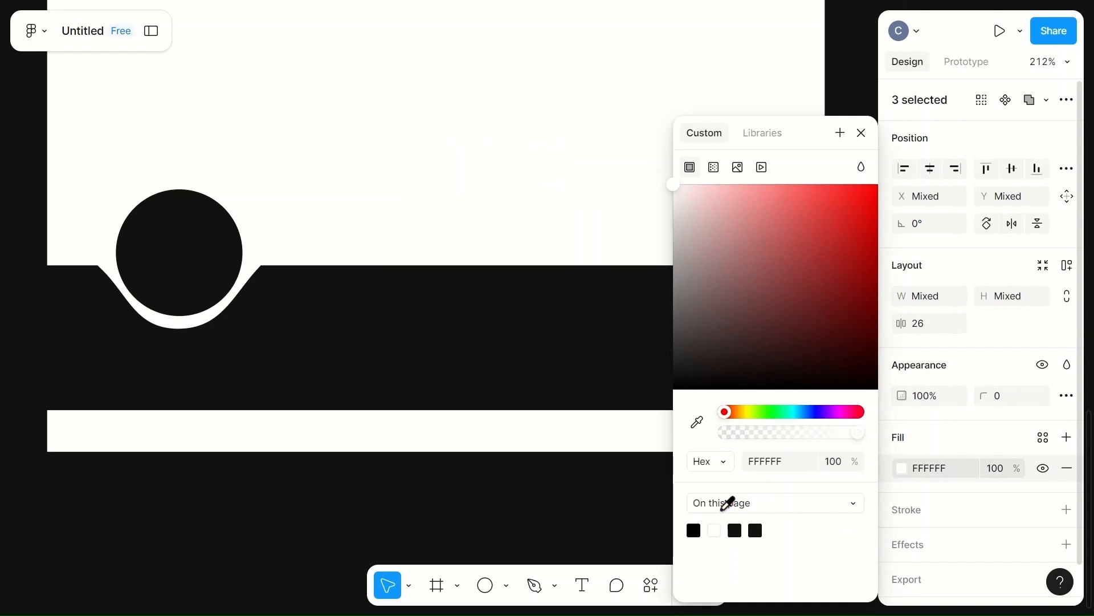
pyautogui.moveTo(545, 176); pyautogui.dragTo(528, 336)
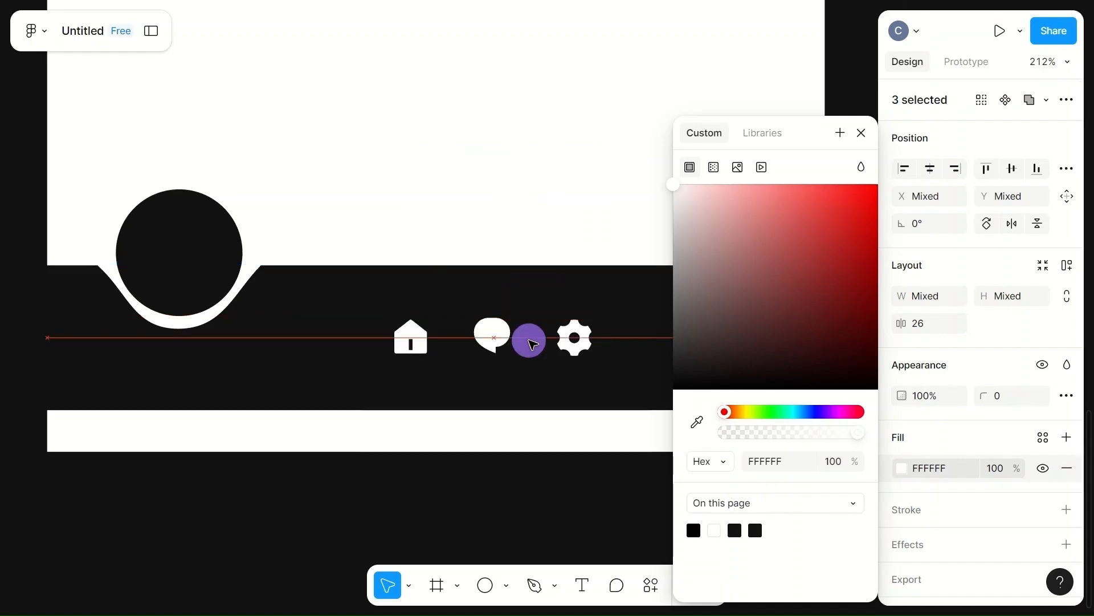
pyautogui.click(861, 133)
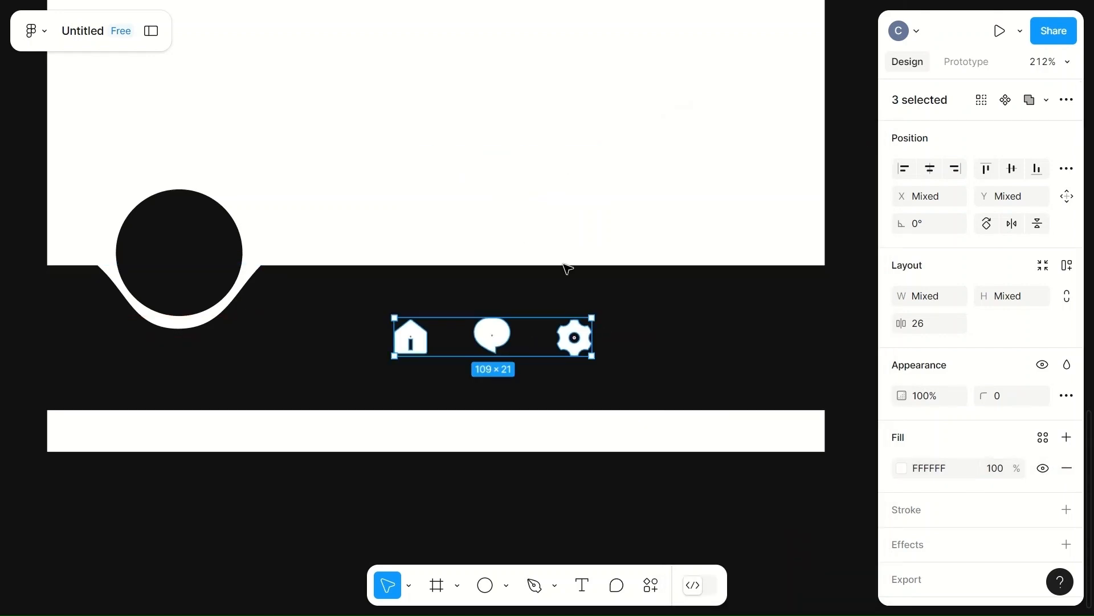
# Step: Shift the home icon slightly left and resize it to 30 by 30.73
pyautogui.click(541, 345)
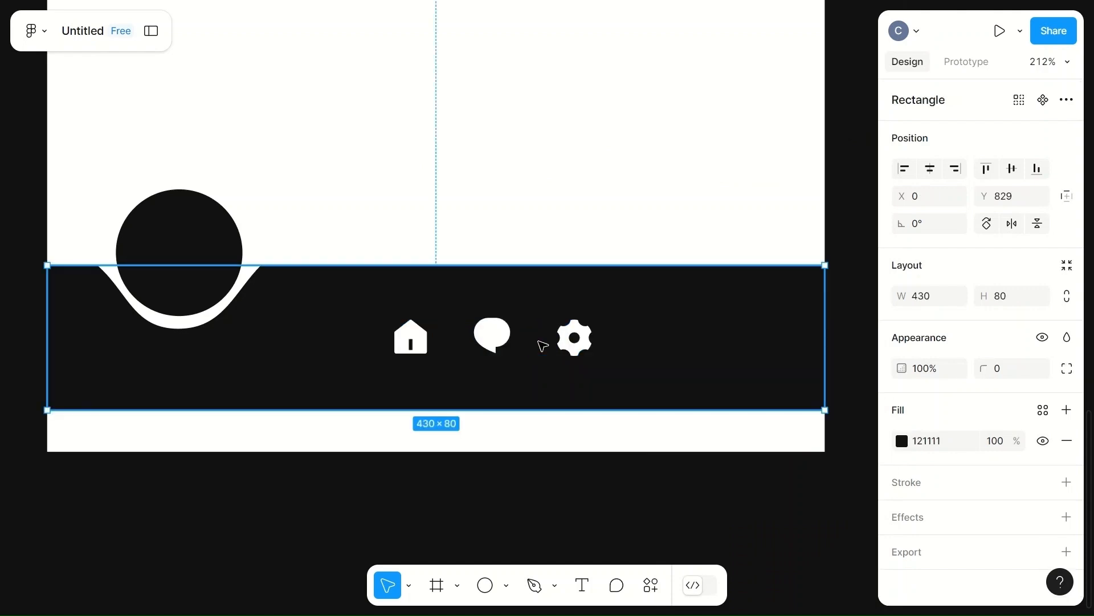
pyautogui.click(415, 341)
pyautogui.moveTo(418, 344); pyautogui.dragTo(385, 341)
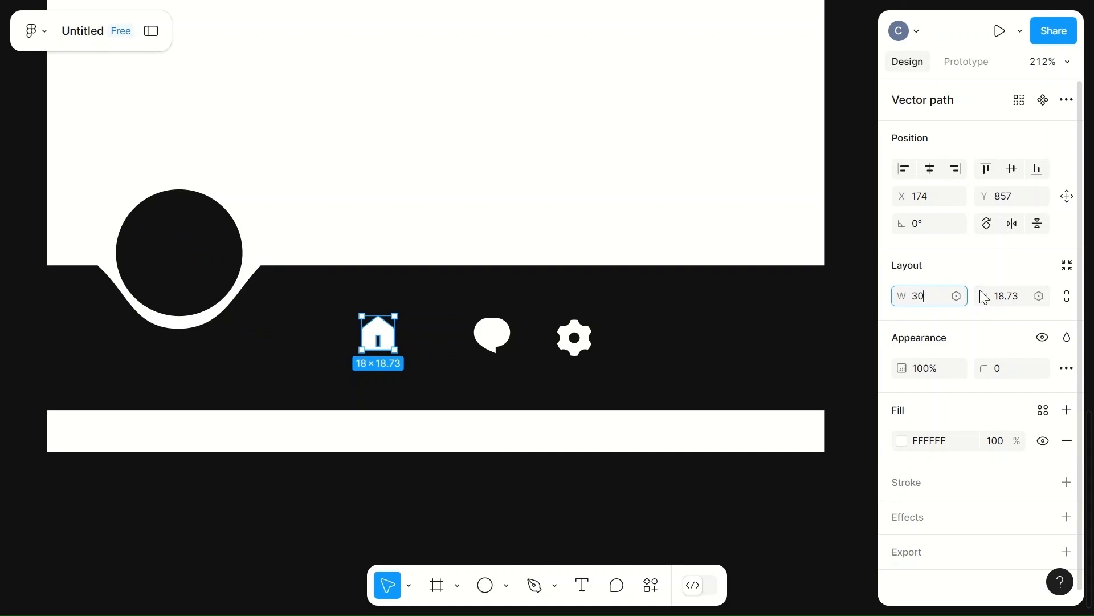
pyautogui.click(1012, 296)
pyautogui.write('30.')
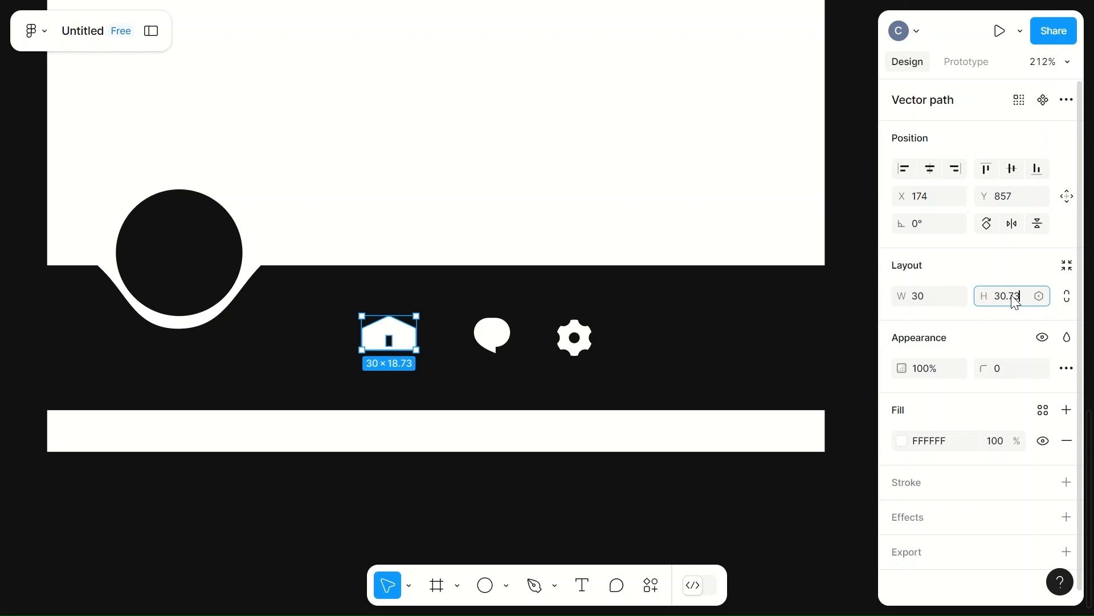
pyautogui.write('73')
pyautogui.click(1013, 296)
pyautogui.click(764, 232)
# Step: Resize the chat icon to 30 by 29.5
pyautogui.click(386, 346)
pyautogui.click(493, 336)
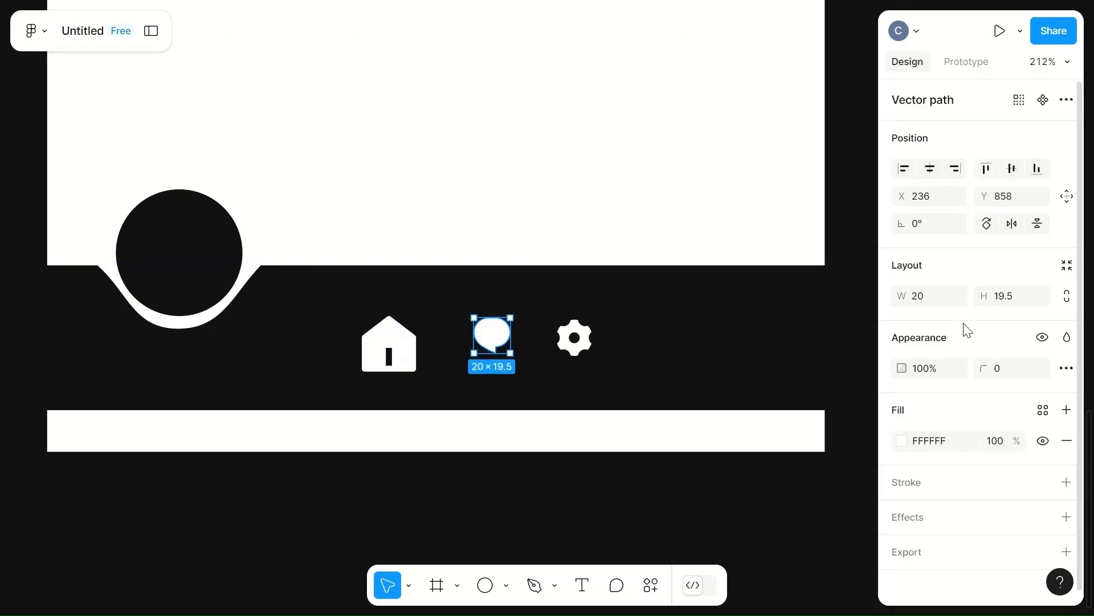
pyautogui.click(926, 296)
pyautogui.write('30')
pyautogui.click(1007, 303)
pyautogui.write('29.')
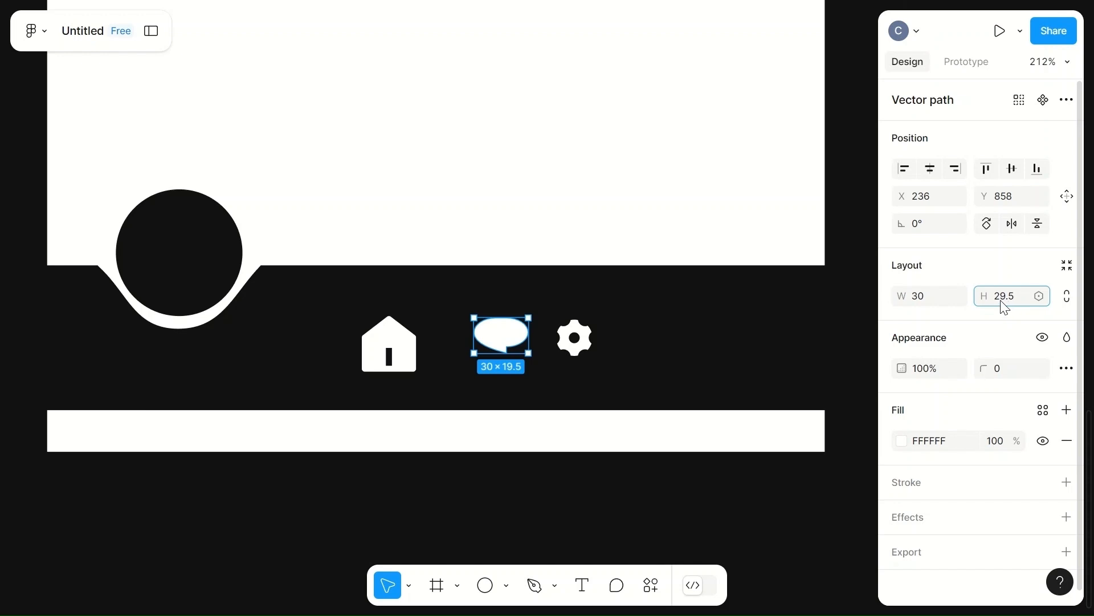
pyautogui.click(548, 209)
# Step: Resize the settings gear icon to 29 by 30
pyautogui.click(586, 349)
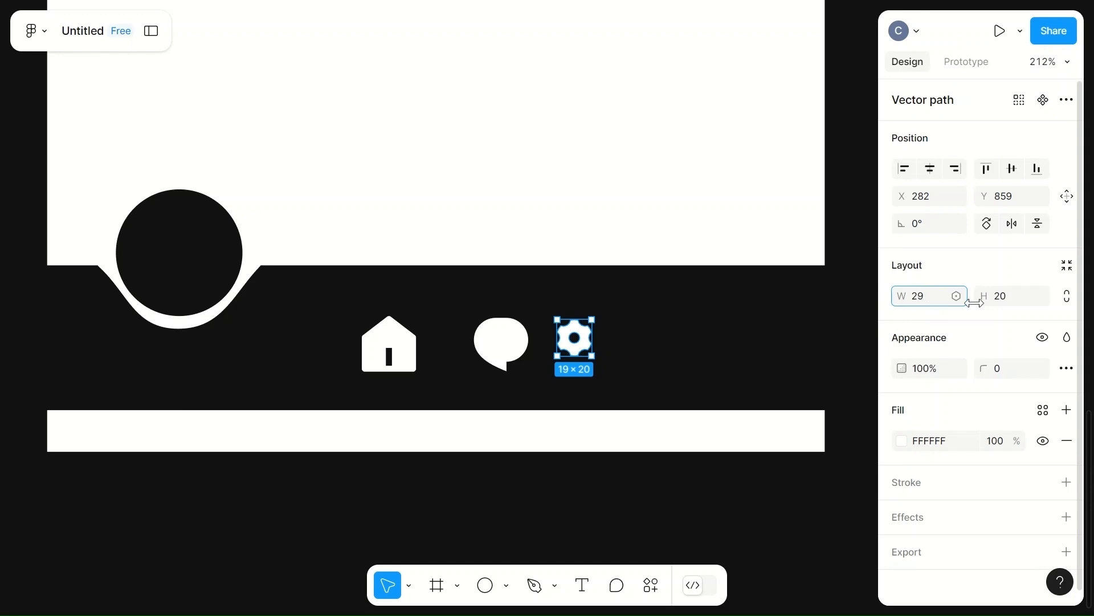
pyautogui.click(1003, 299)
pyautogui.write('30')
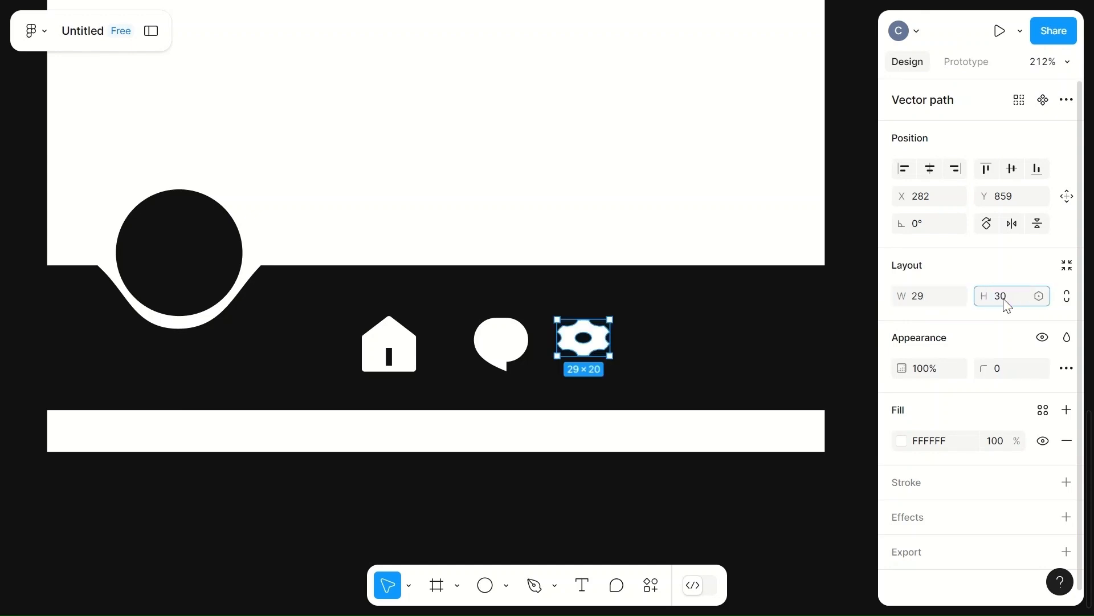
pyautogui.click(626, 207)
pyautogui.click(584, 355)
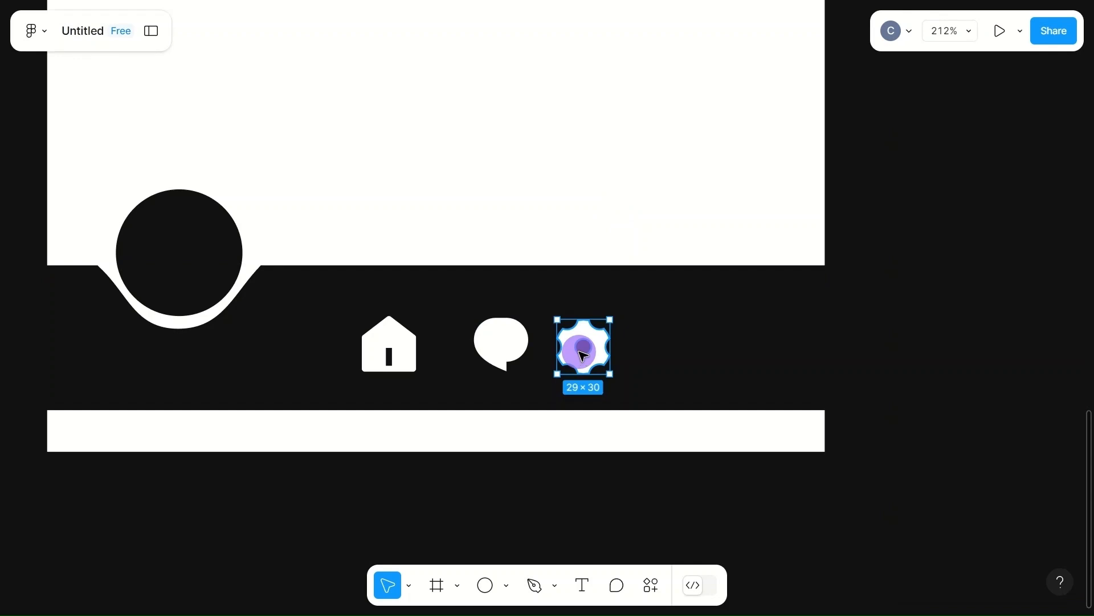
# Step: Try placing the home icon inside the dark circle and undo the move
pyautogui.moveTo(389, 350); pyautogui.dragTo(179, 264)
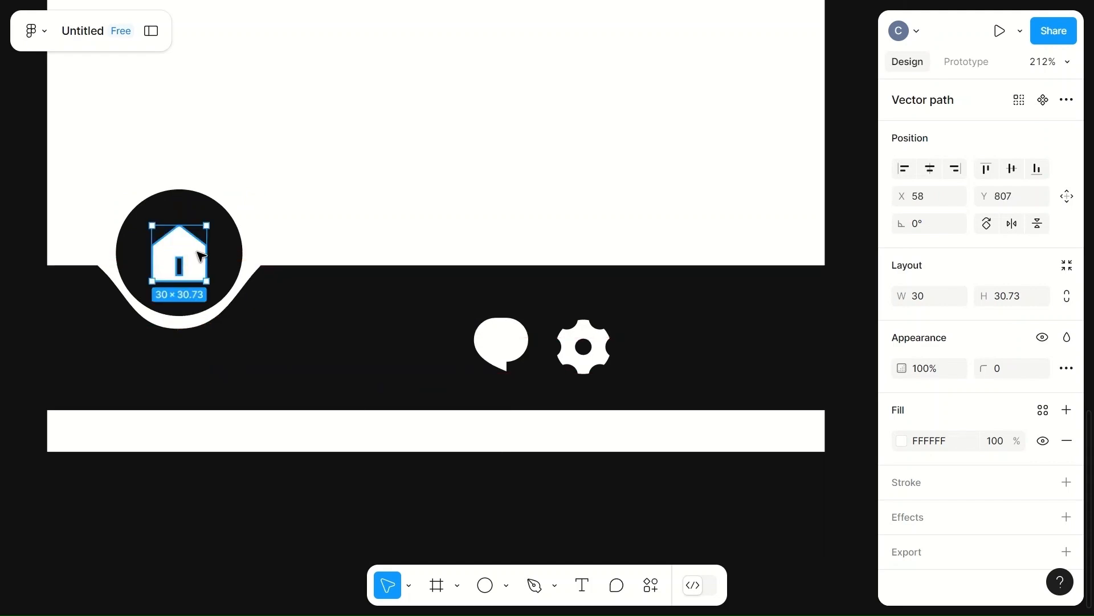
pyautogui.click(512, 356)
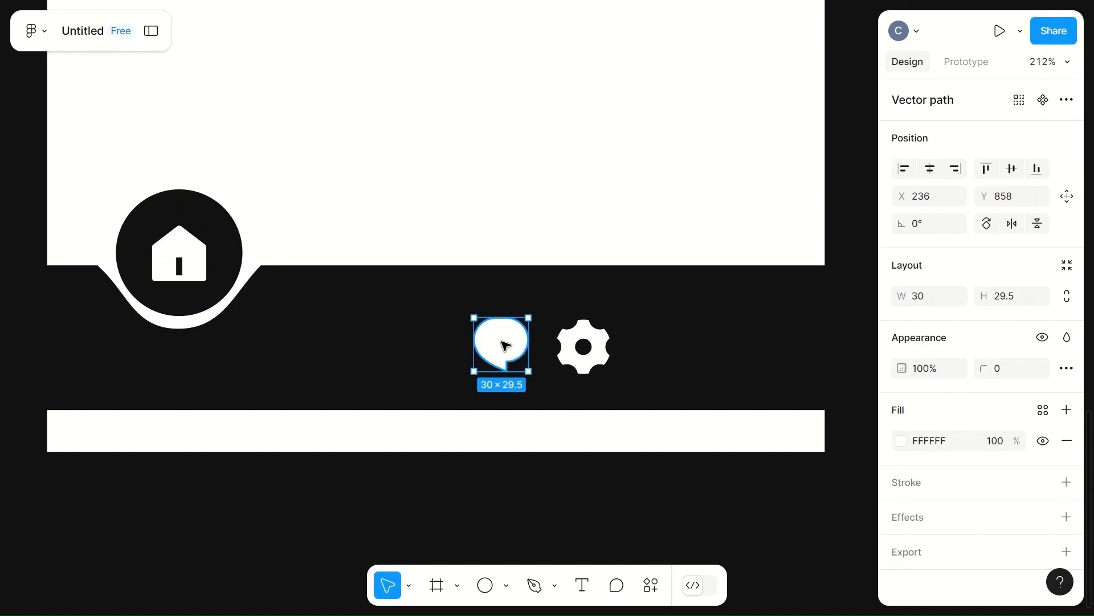
pyautogui.hotkey('ctrl', 'z')
pyautogui.hotkey('ctrl', 'z')
pyautogui.hotkey('ctrl', 'z')
pyautogui.hotkey('ctrl', 'z')
# Step: Increase the horizontal spacing between the three icons to 80
pyautogui.click(946, 328)
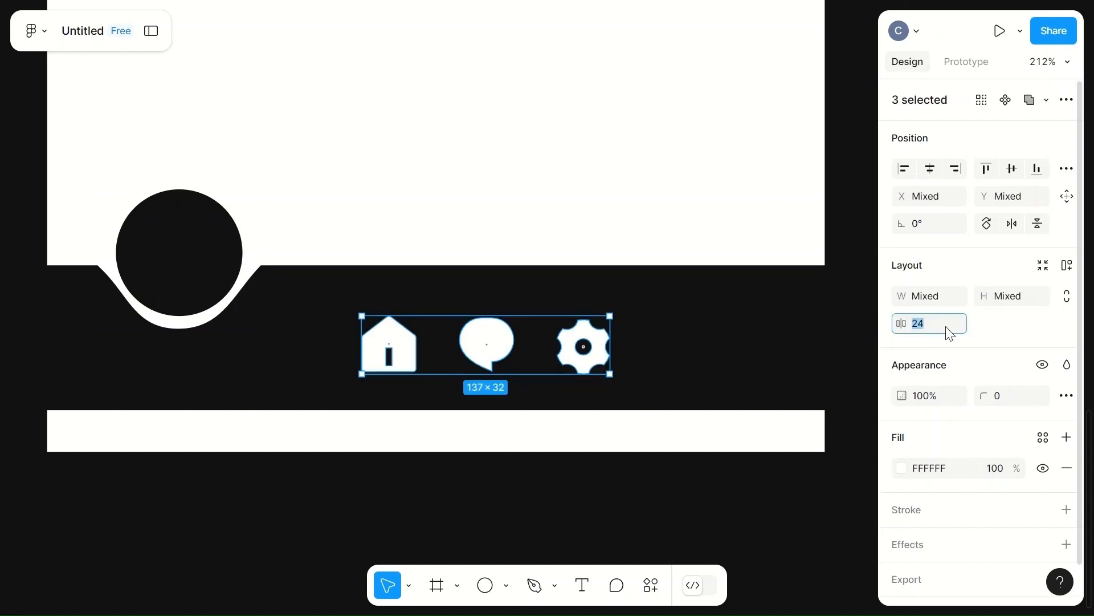
pyautogui.click(604, 228)
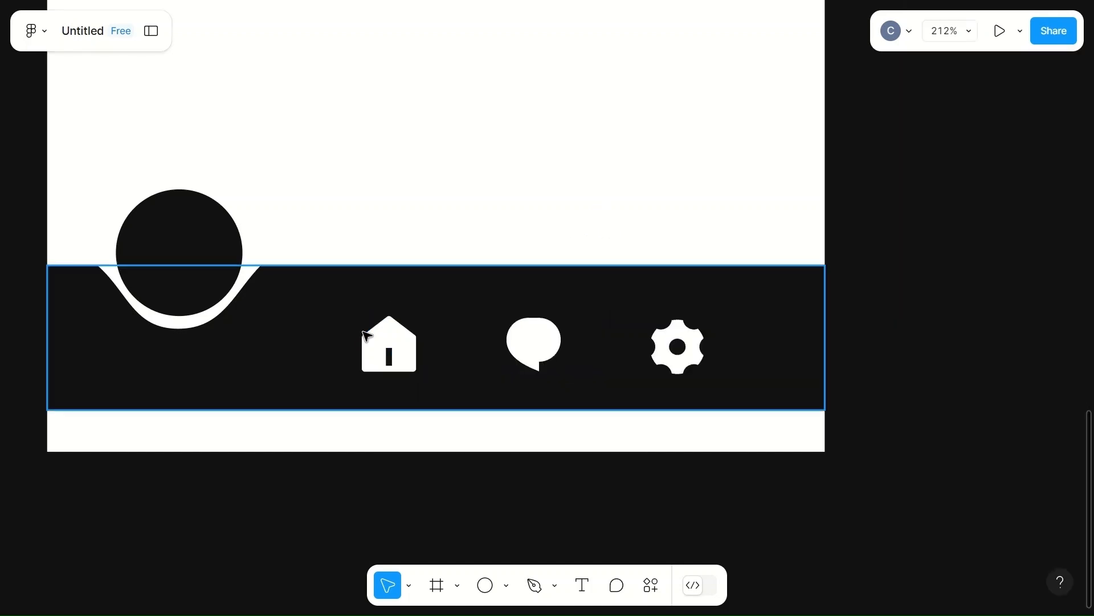
pyautogui.click(395, 357)
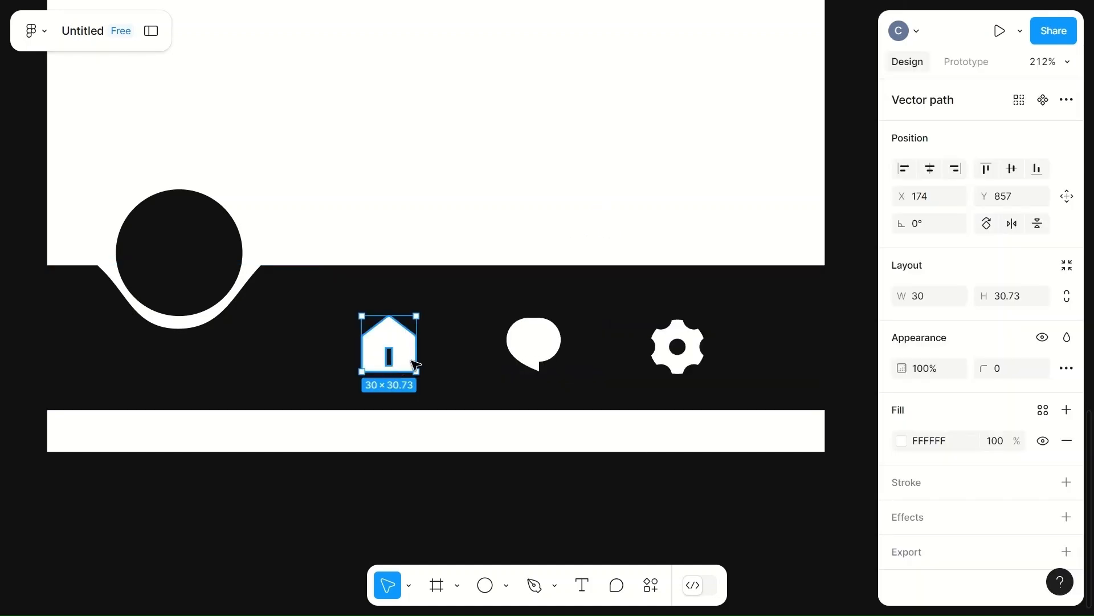
pyautogui.keyDown('shift'); pyautogui.click(530, 352); pyautogui.keyUp('shift')
pyautogui.keyDown('shift'); pyautogui.click(672, 357); pyautogui.keyUp('shift')
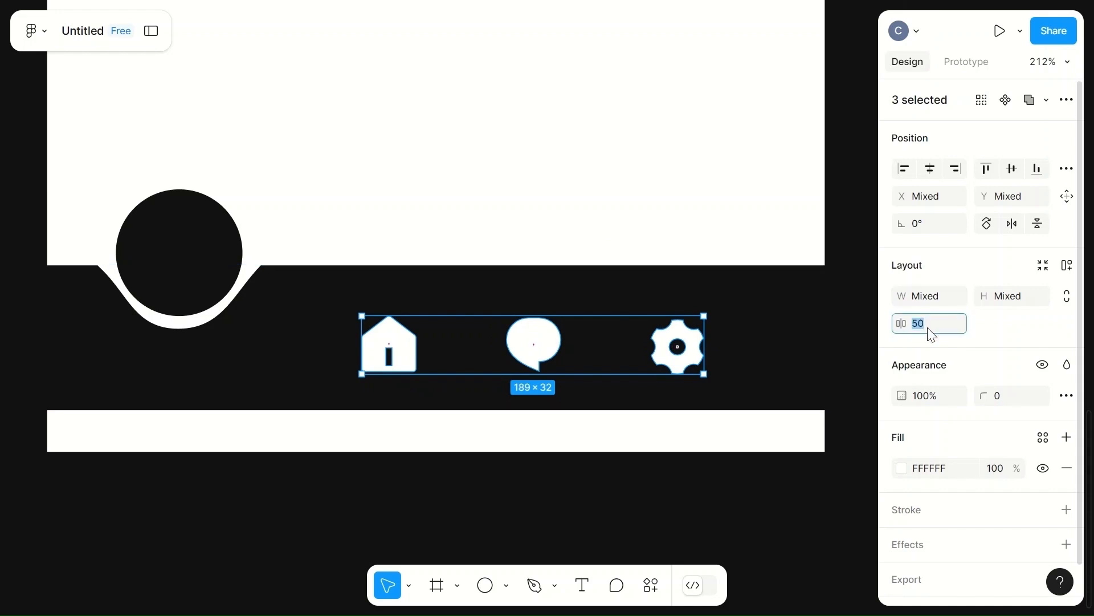
pyautogui.click(703, 195)
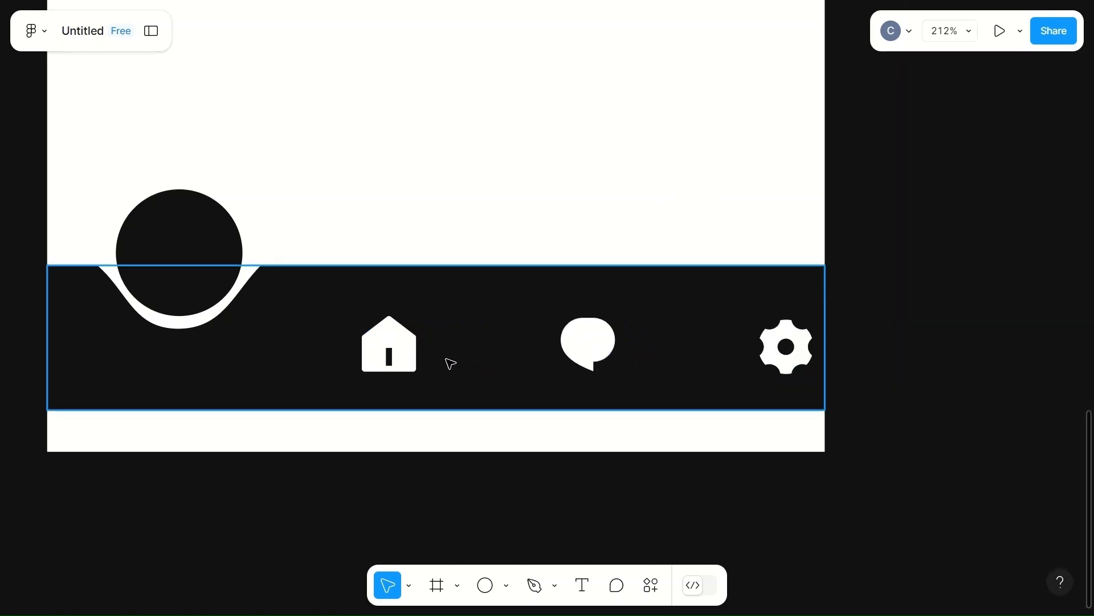
# Step: Select the home, chat and settings icons and move them left so the home icon sits below the circle
pyautogui.click(387, 347)
pyautogui.keyDown('shift'); pyautogui.click(587, 360); pyautogui.keyUp('shift')
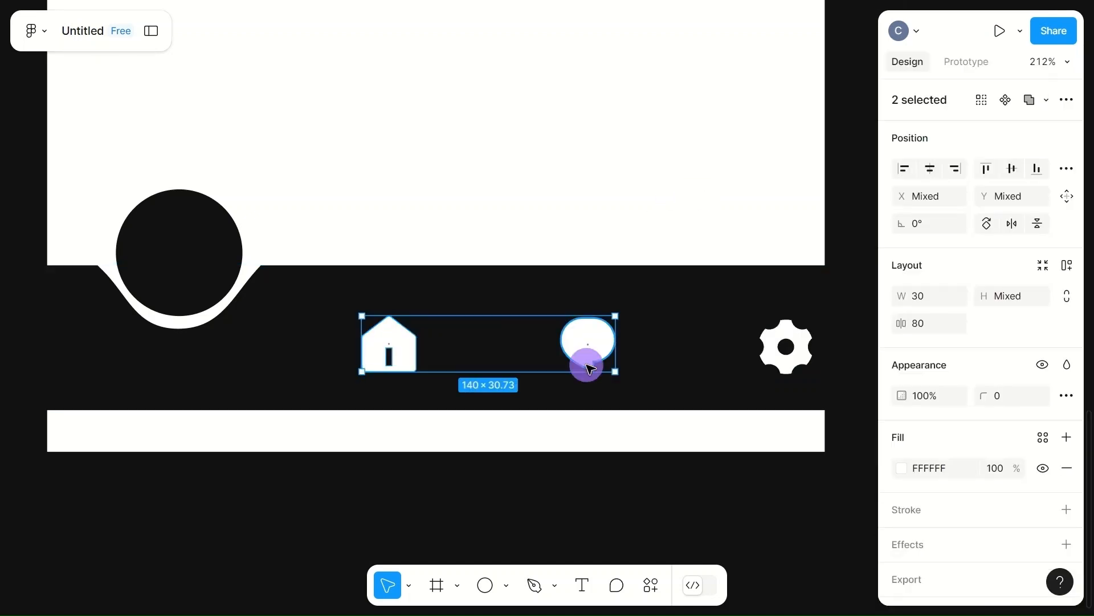
pyautogui.keyDown('shift'); pyautogui.click(782, 347); pyautogui.keyUp('shift')
pyautogui.moveTo(649, 354); pyautogui.dragTo(451, 380)
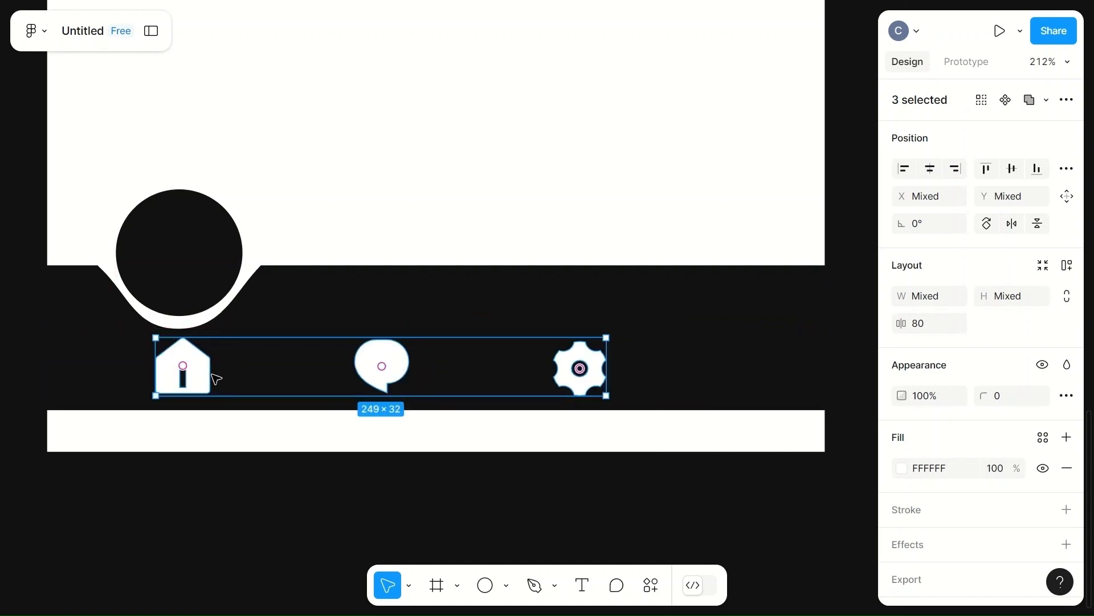
# Step: Set the spacing between the three icons to 100
pyautogui.click(940, 326)
pyautogui.write('1')
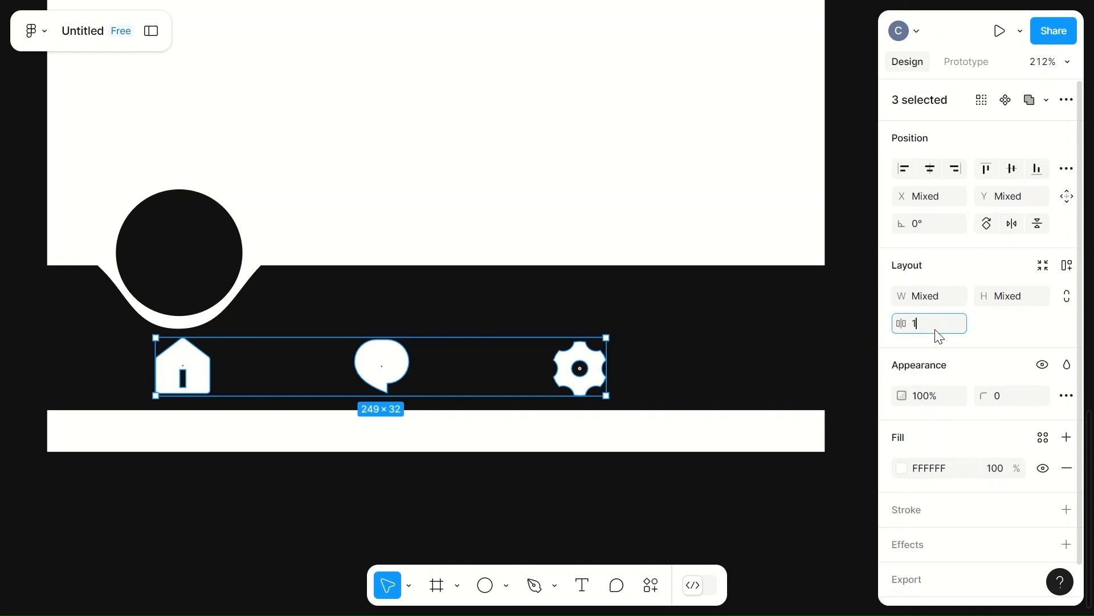
pyautogui.write('00')
pyautogui.click(617, 222)
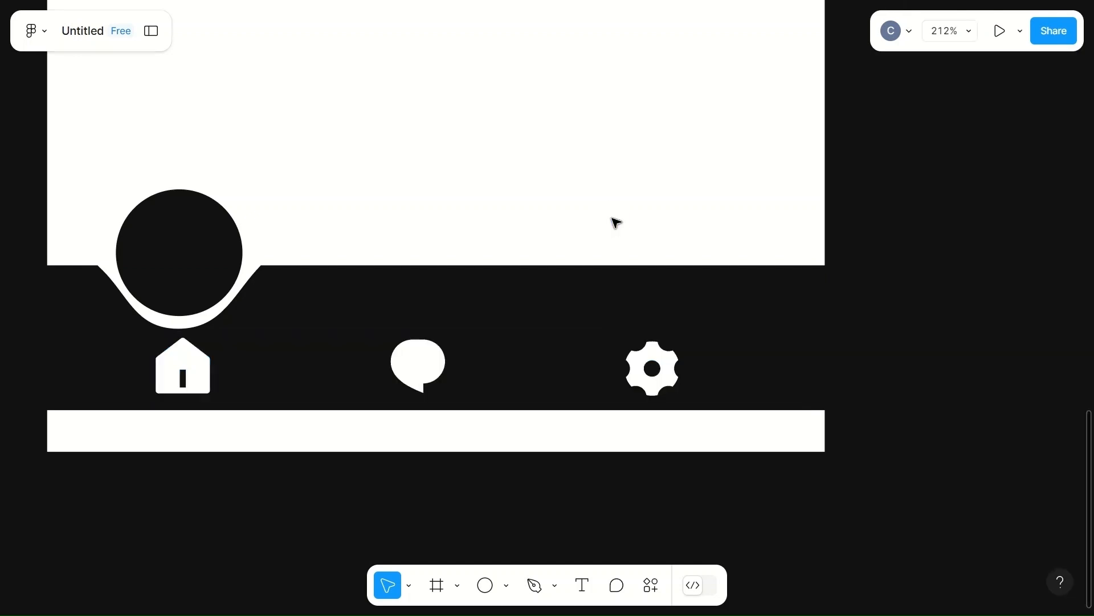
# Step: Reselect the three icons and widen their spacing slightly to fill the bar
pyautogui.hscroll(-3, 503, 296)
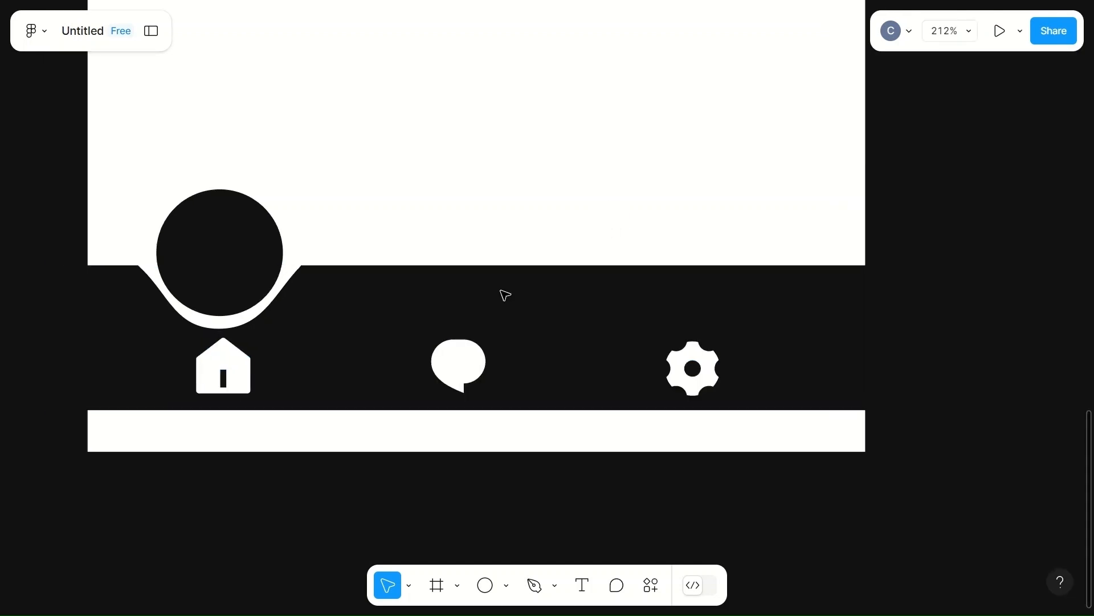
pyautogui.click(242, 381)
pyautogui.keyDown('shift'); pyautogui.click(468, 371); pyautogui.keyUp('shift')
pyautogui.keyDown('shift'); pyautogui.click(693, 368); pyautogui.keyUp('shift')
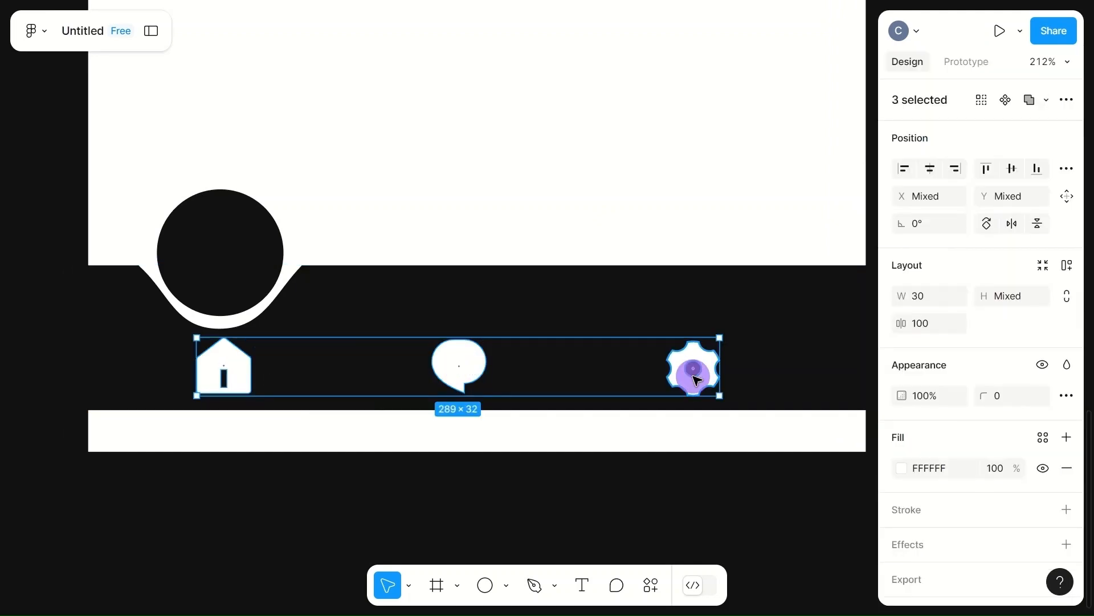
pyautogui.click(920, 323)
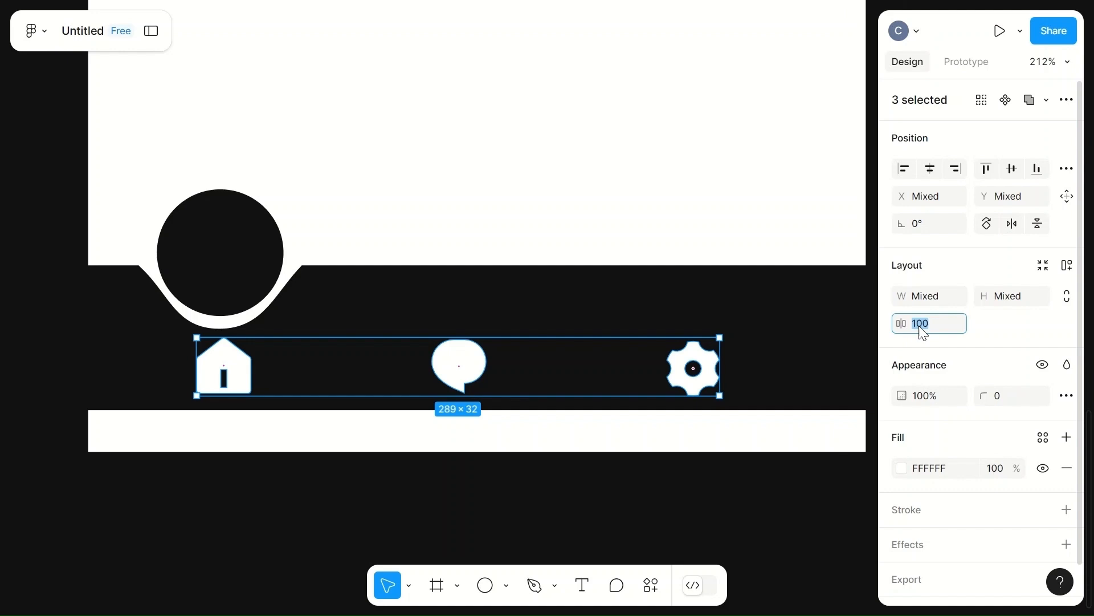
pyautogui.click(726, 227)
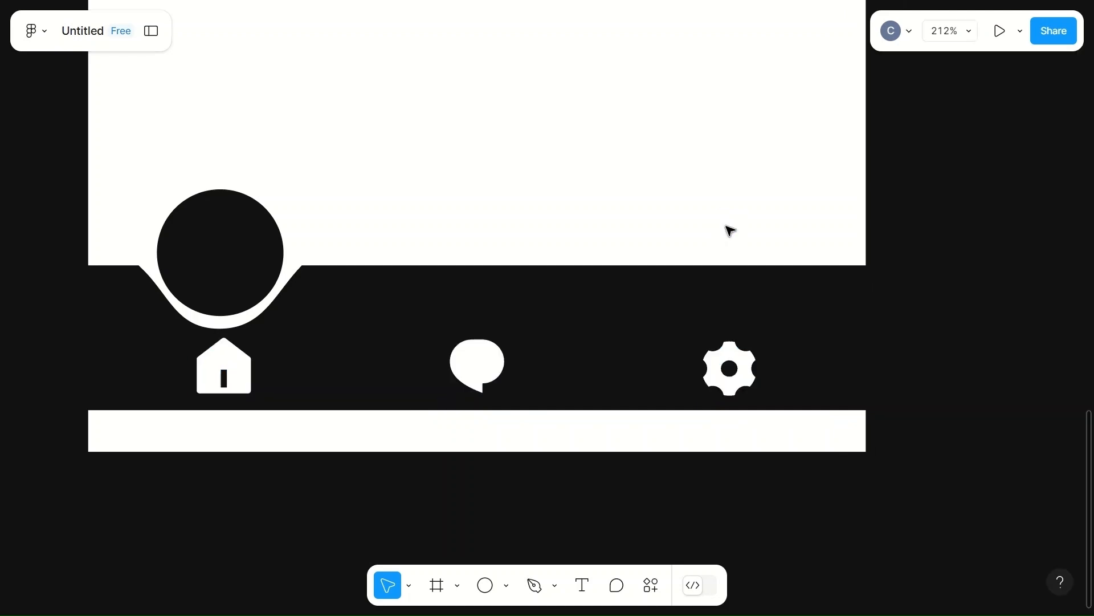
# Step: Move the home icon up into the center of the dark circle
pyautogui.click(219, 383)
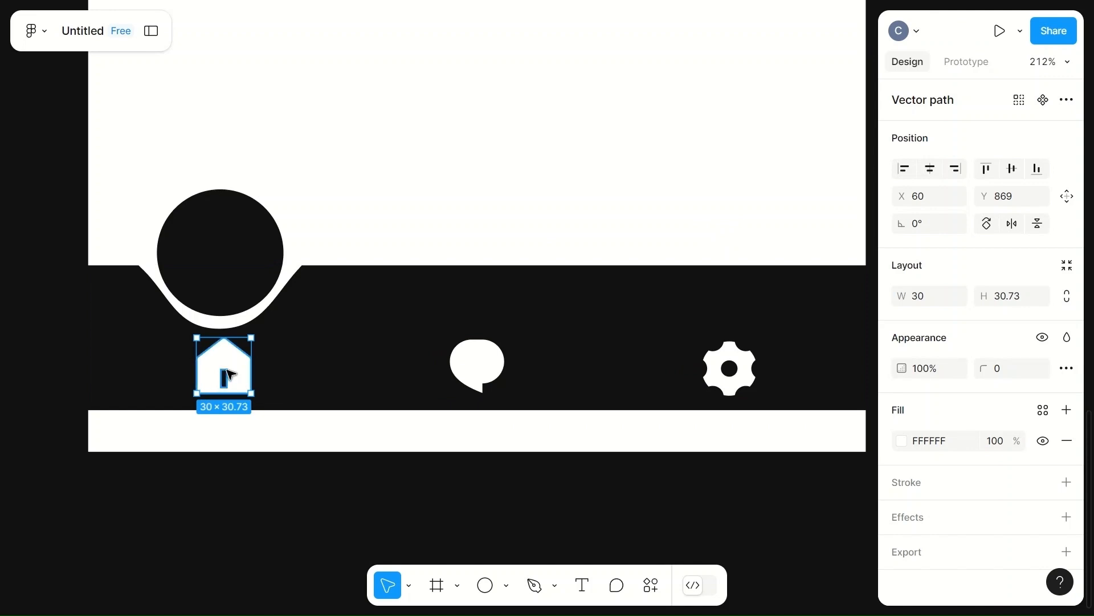
pyautogui.click(325, 374)
pyautogui.click(235, 369)
pyautogui.moveTo(238, 370); pyautogui.dragTo(234, 257)
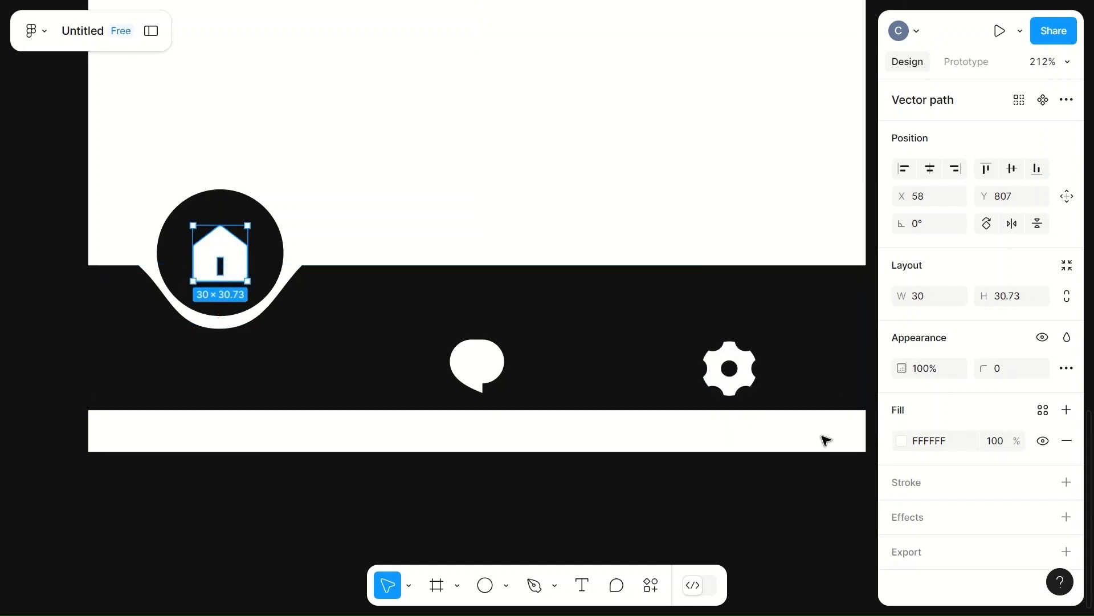
# Step: Change the home icon's fill to the orange FFBC57
pyautogui.click(901, 441)
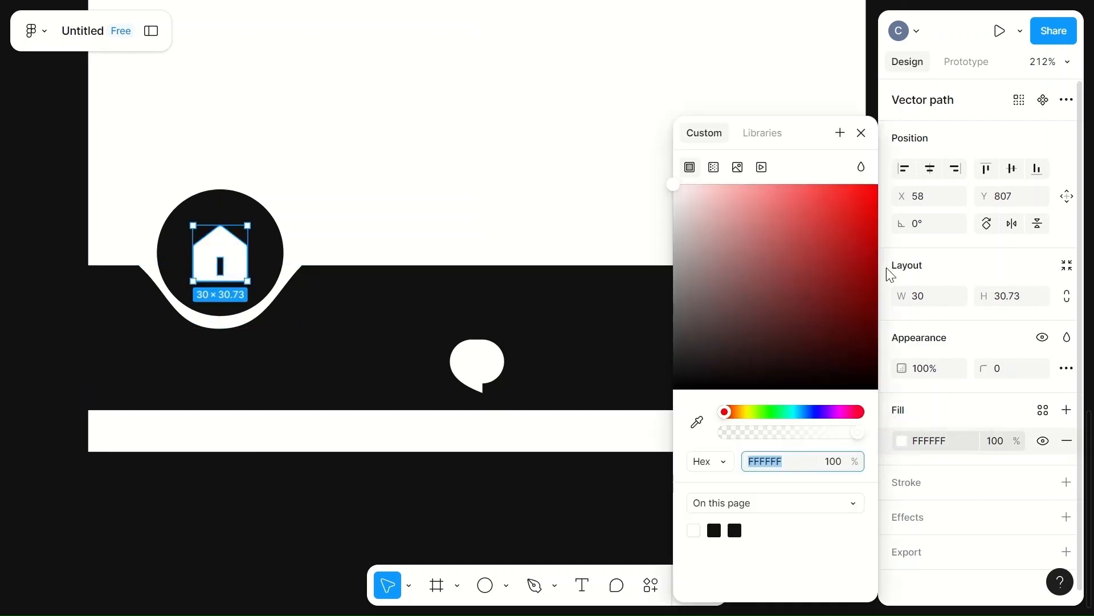
pyautogui.click(742, 416)
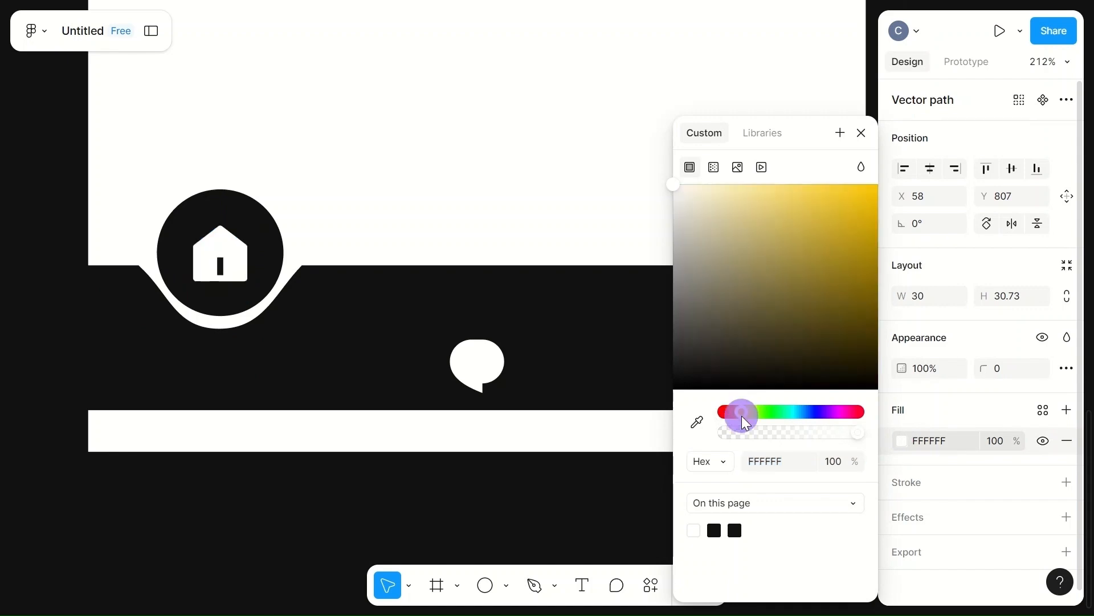
pyautogui.moveTo(740, 416)
pyautogui.mouseDown()
pyautogui.moveTo(734, 423)
pyautogui.moveTo(836, 433)
pyautogui.moveTo(843, 420)
pyautogui.moveTo(711, 446)
pyautogui.moveTo(737, 452)
pyautogui.moveTo(739, 411)
pyautogui.moveTo(728, 416)
pyautogui.mouseUp()
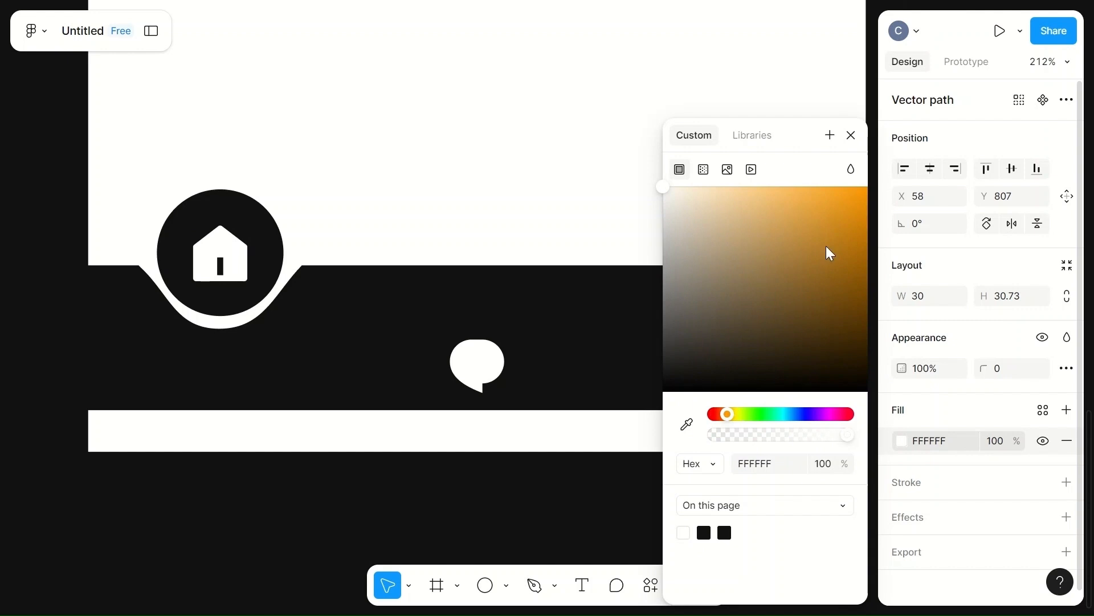
pyautogui.click(798, 189)
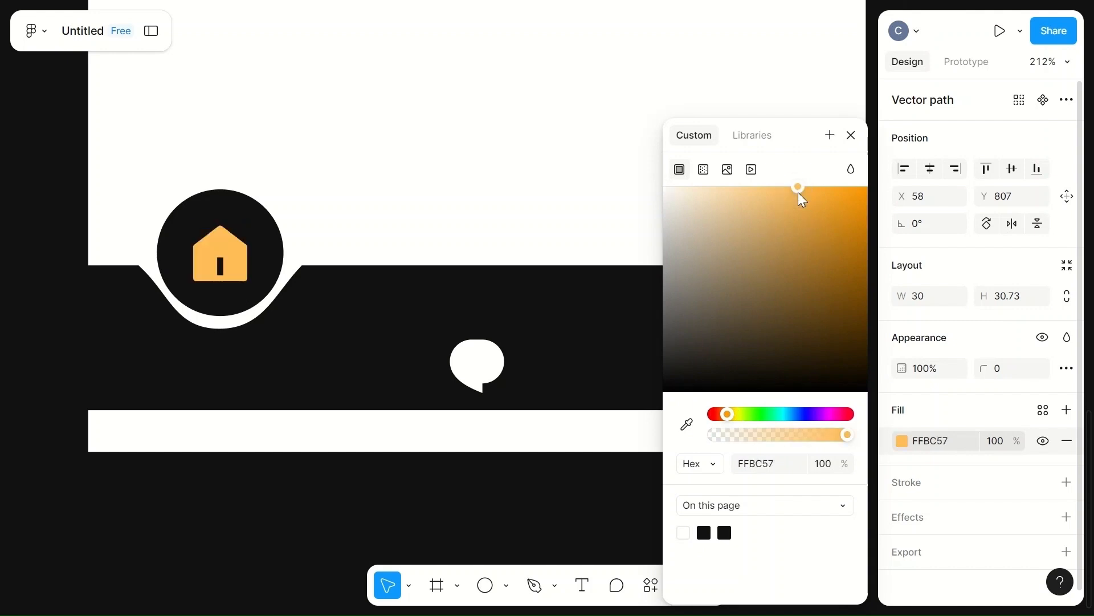
pyautogui.click(491, 156)
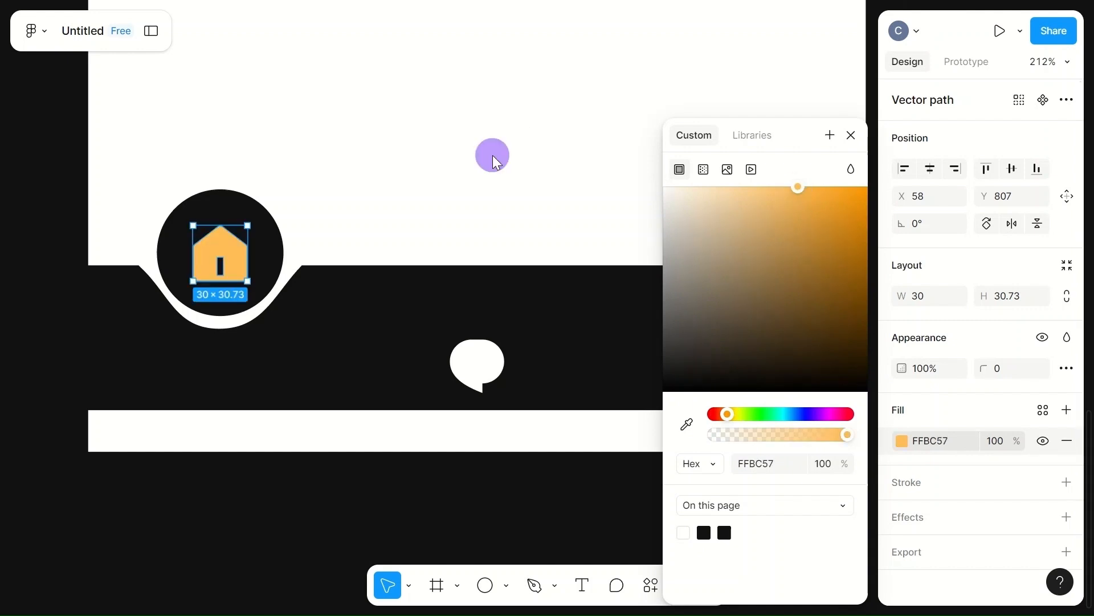
# Step: Select the bar, circle group and three icons and wrap them in a frame
pyautogui.keyDown('ctrl'); pyautogui.scroll(-4, 494, 157); pyautogui.keyUp('ctrl')
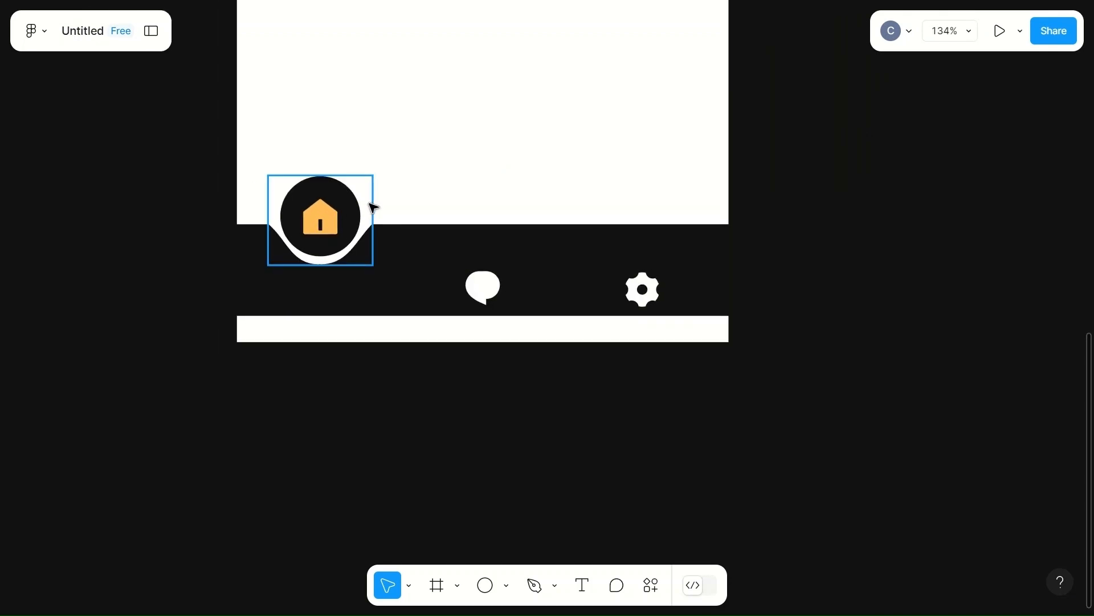
pyautogui.click(342, 223)
pyautogui.keyDown('shift'); pyautogui.click(359, 227); pyautogui.keyUp('shift')
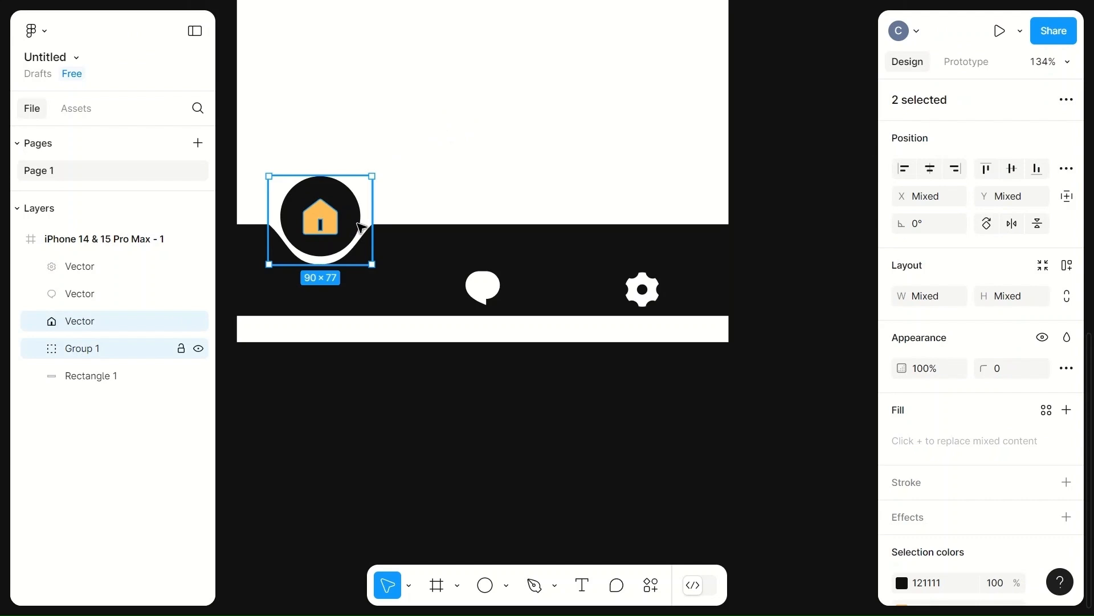
pyautogui.keyDown('shift'); pyautogui.click(427, 268); pyautogui.keyUp('shift')
pyautogui.keyDown('shift'); pyautogui.click(482, 295); pyautogui.keyUp('shift')
pyautogui.keyDown('shift'); pyautogui.click(642, 291); pyautogui.keyUp('shift')
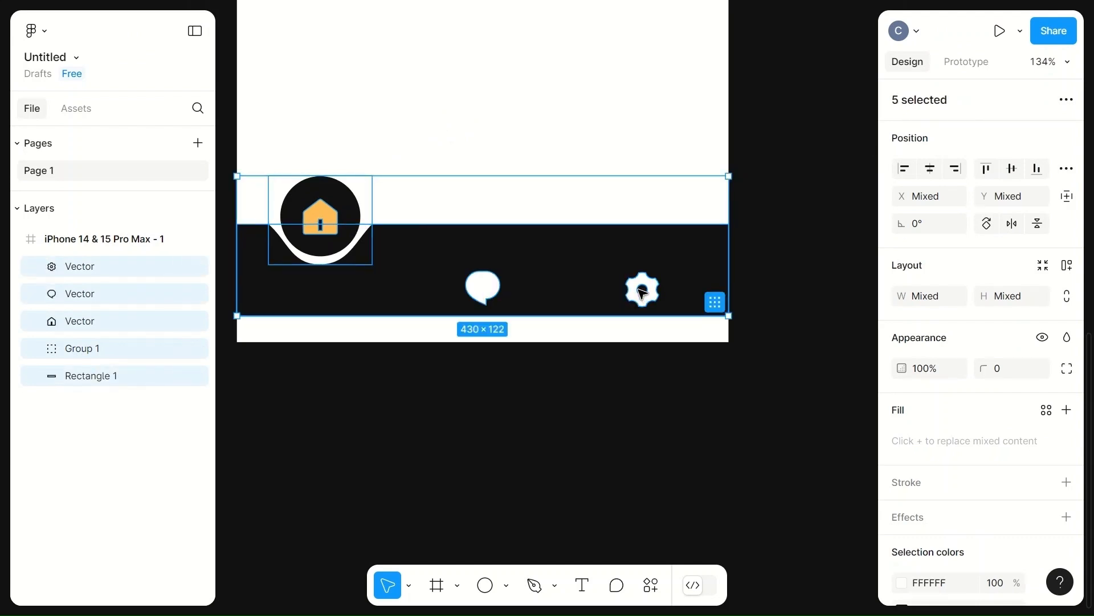
pyautogui.rightClick(537, 247)
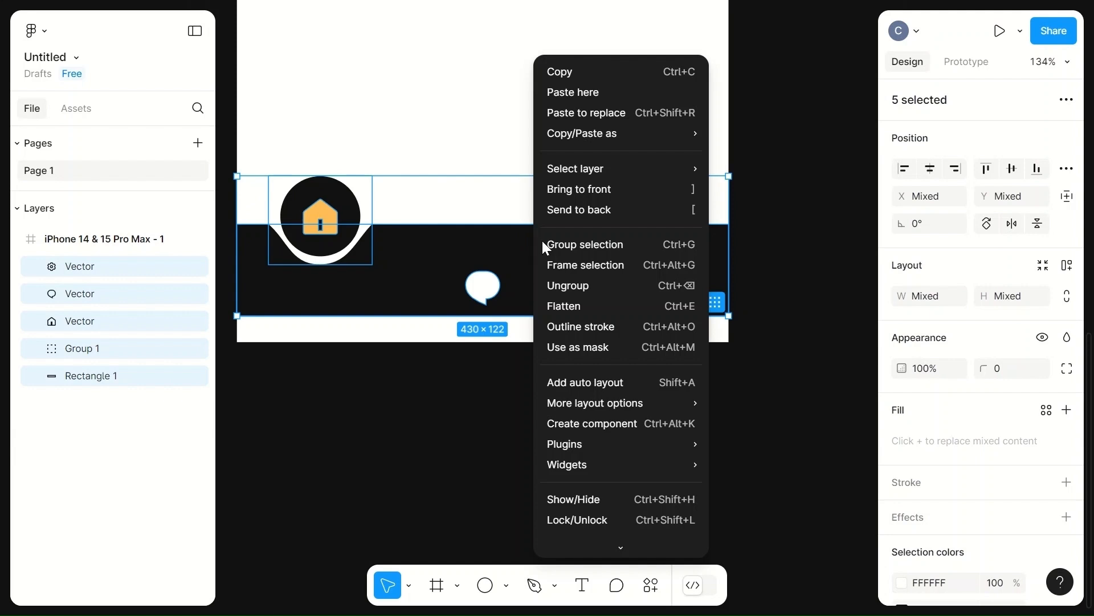
pyautogui.click(606, 266)
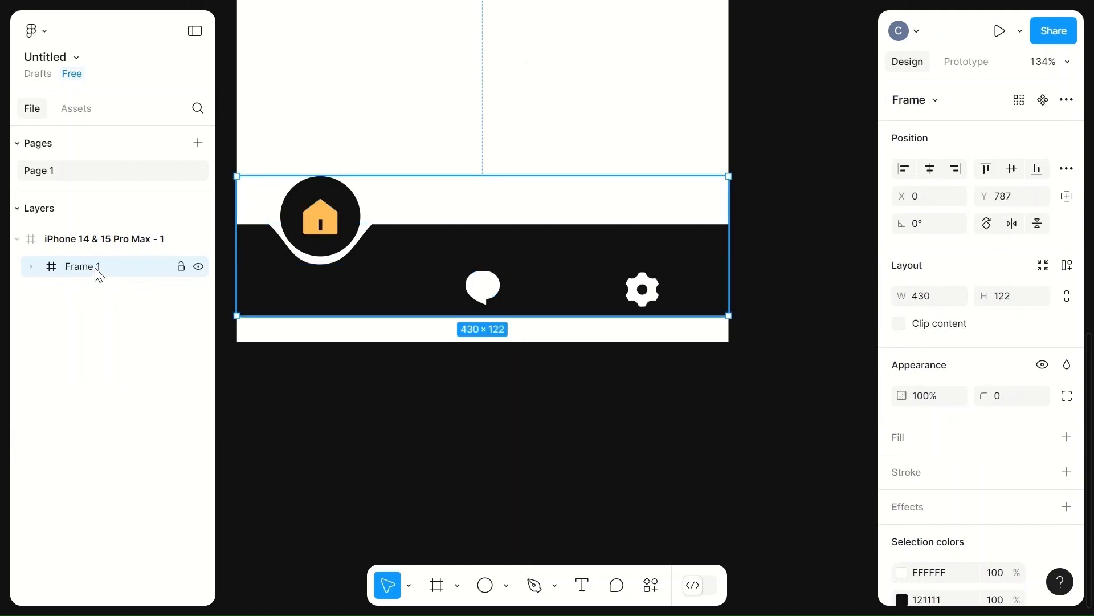
# Step: Rename the new frame to home
pyautogui.doubleClick(95, 268)
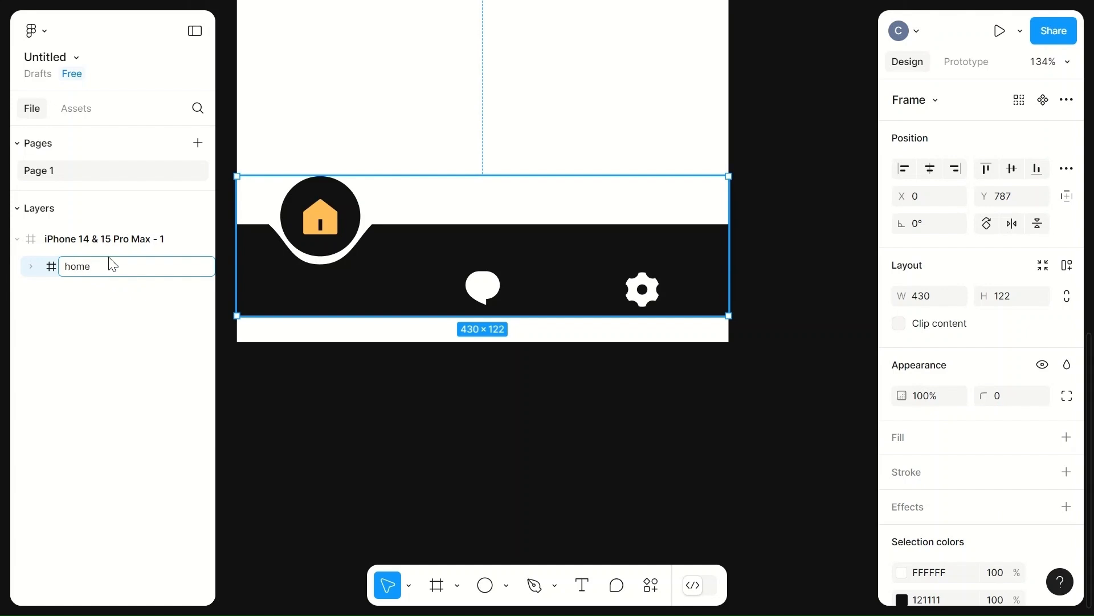
pyautogui.click(501, 158)
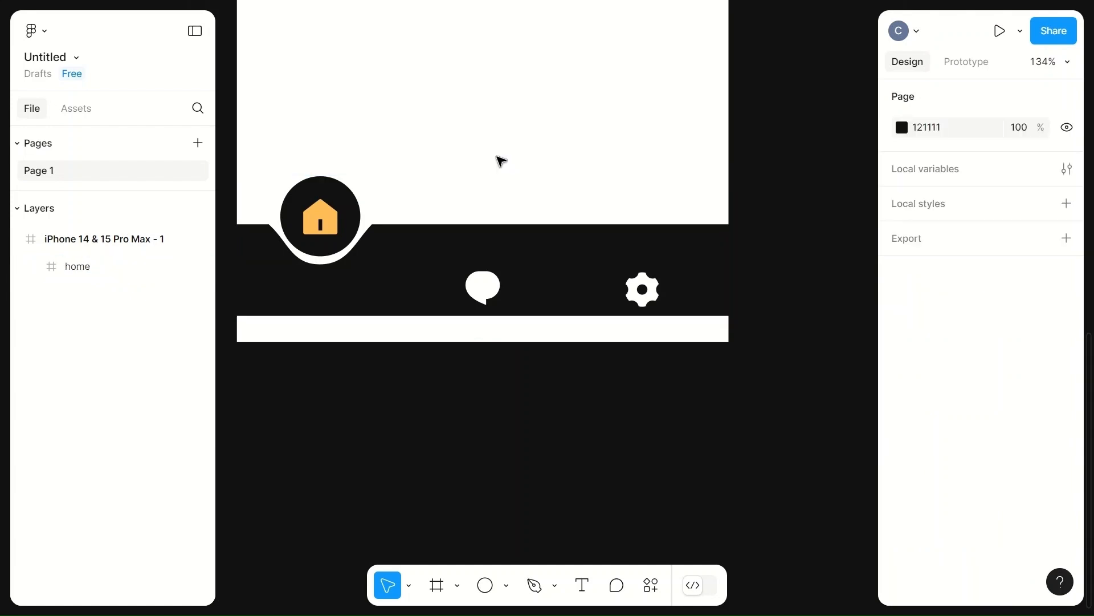
# Step: Move the home frame up the artboard and duplicate it below the original
pyautogui.click(527, 212)
pyautogui.scroll(5, 525, 210)
pyautogui.click(532, 356)
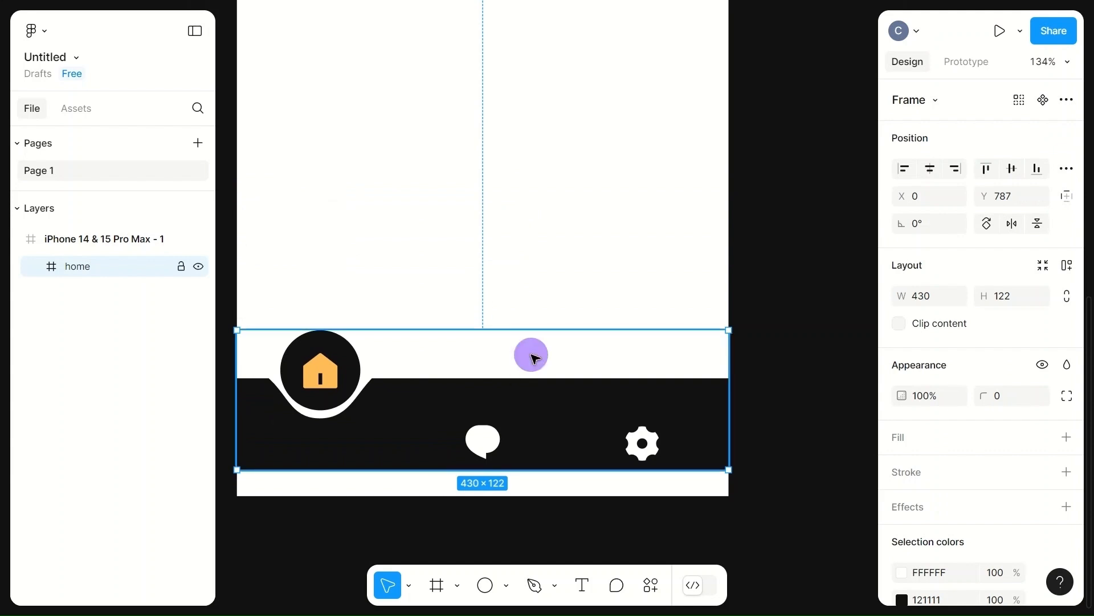
pyautogui.moveTo(535, 358); pyautogui.dragTo(528, 80)
pyautogui.scroll(8, 532, 85)
pyautogui.moveTo(490, 349); pyautogui.dragTo(549, 182)
pyautogui.hotkey('ctrl', 'd')
pyautogui.click(547, 192)
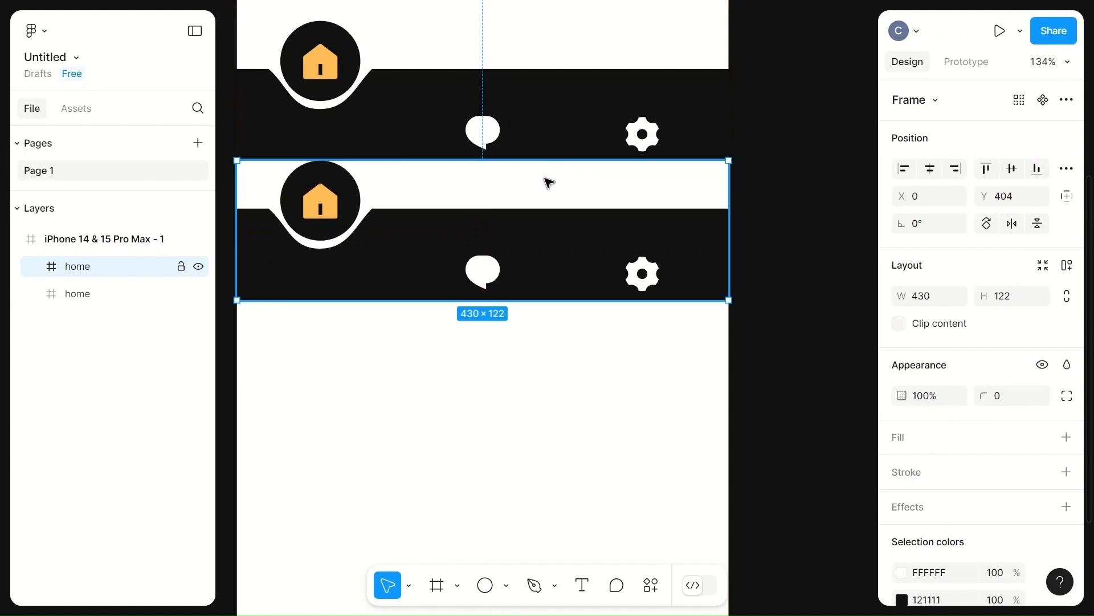
# Step: In the duplicate bar, move the orange home icon down out of the circle into the bar
pyautogui.doubleClick(348, 209)
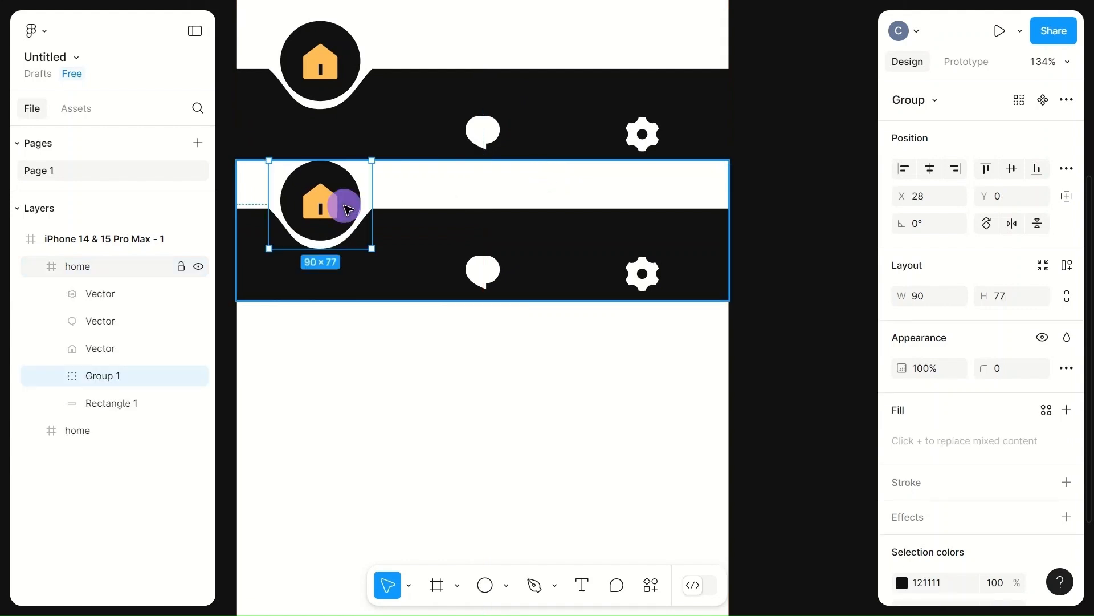
pyautogui.click(324, 209)
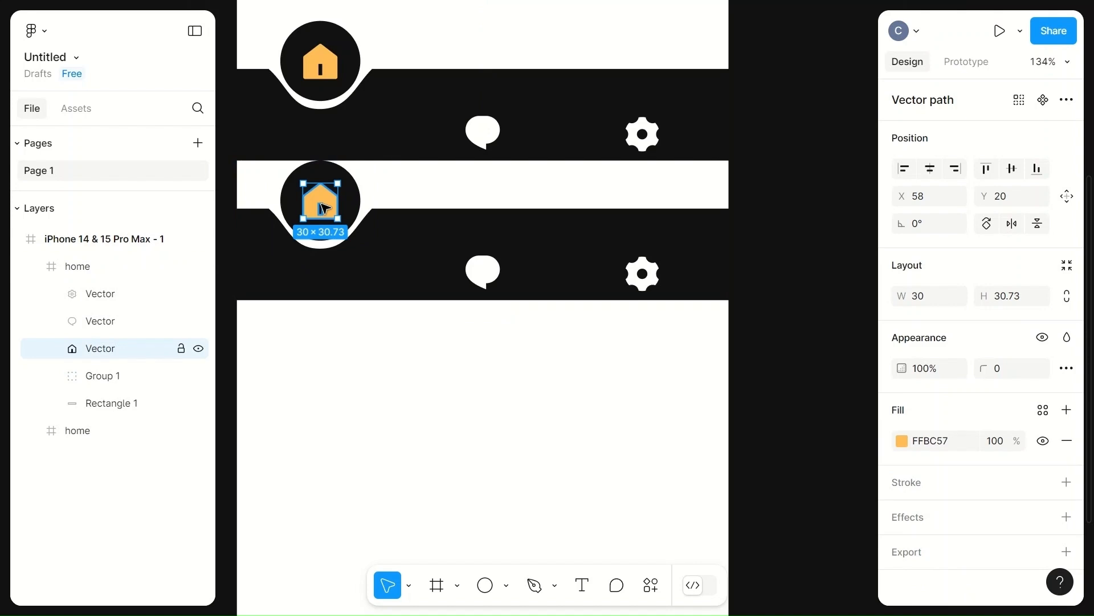
pyautogui.hotkey('shift', 'Down')
pyautogui.hotkey('shift', 'Down')
pyautogui.hotkey('shift', 'Down')
pyautogui.hotkey('shift', 'Down')
pyautogui.hotkey('shift', 'Down')
pyautogui.hotkey('shift', 'Down')
pyautogui.hotkey('shift', 'Down')
pyautogui.hotkey('shift', 'Up')
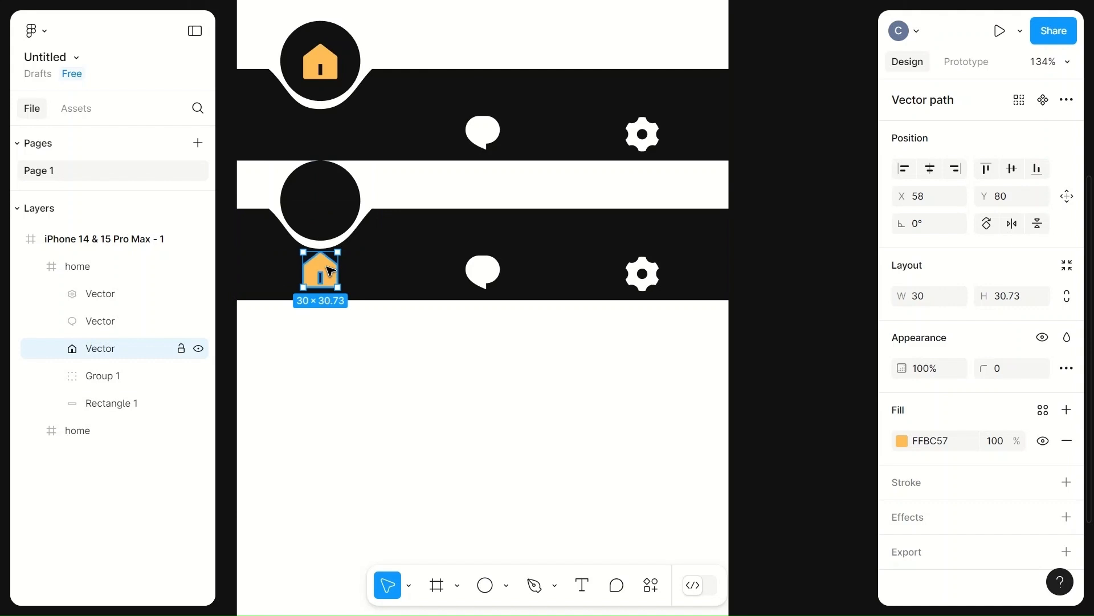
# Step: Move the circle and notch group right so it sits above the chat icon at X 170
pyautogui.click(335, 195)
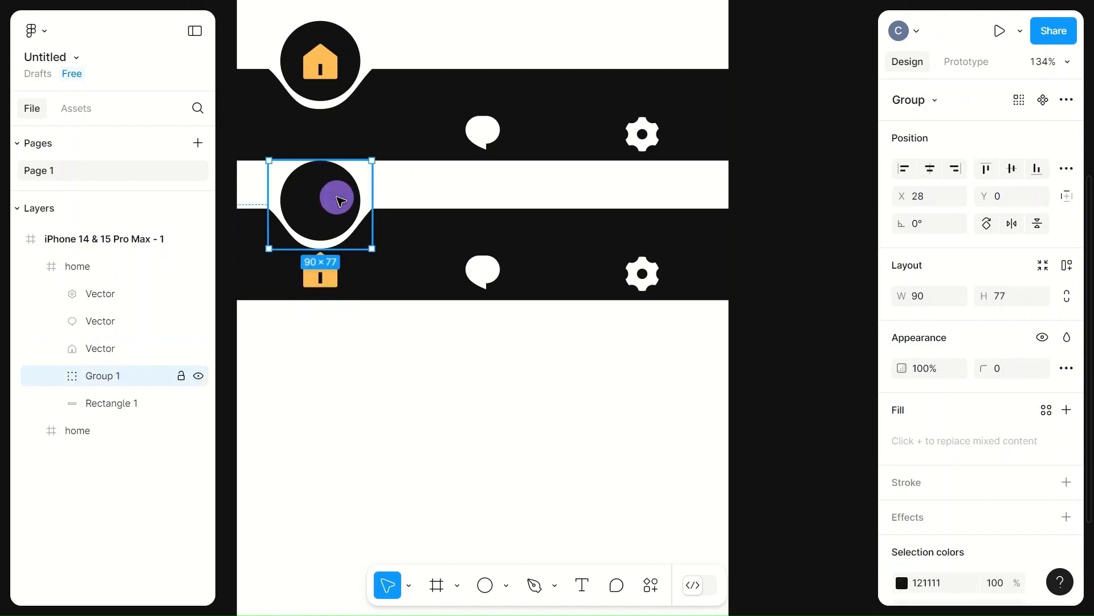
pyautogui.hotkey('shift', 'Right')
pyautogui.hotkey('shift', 'Right')
pyautogui.hotkey('shift', 'Right')
pyautogui.hotkey('shift', 'Right')
pyautogui.hotkey('shift', 'Right')
pyautogui.hotkey('shift', 'Right')
pyautogui.hotkey('shift', 'Right')
pyautogui.hotkey('shift', 'Right')
pyautogui.hotkey('shift', 'Right')
pyautogui.hotkey('shift', 'Right')
pyautogui.hotkey('shift', 'Right')
pyautogui.hotkey('shift', 'Right')
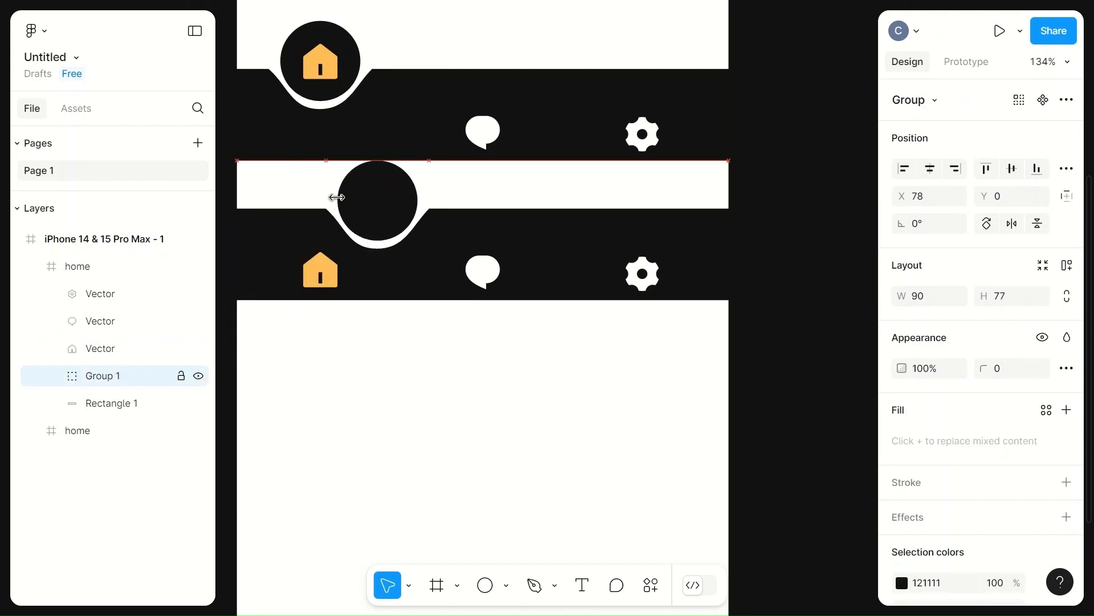
pyautogui.hotkey('shift', 'Right')
pyautogui.hotkey('shift', 'Right')
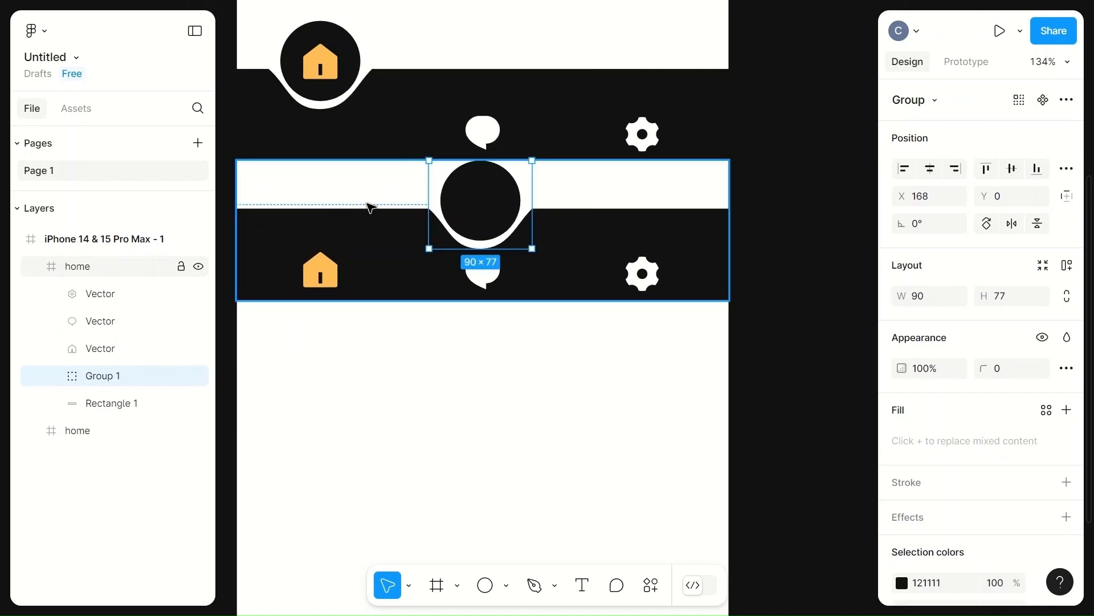
pyautogui.moveTo(505, 186)
pyautogui.mouseDown()
pyautogui.moveTo(525, 188)
pyautogui.moveTo(513, 186)
pyautogui.mouseUp()
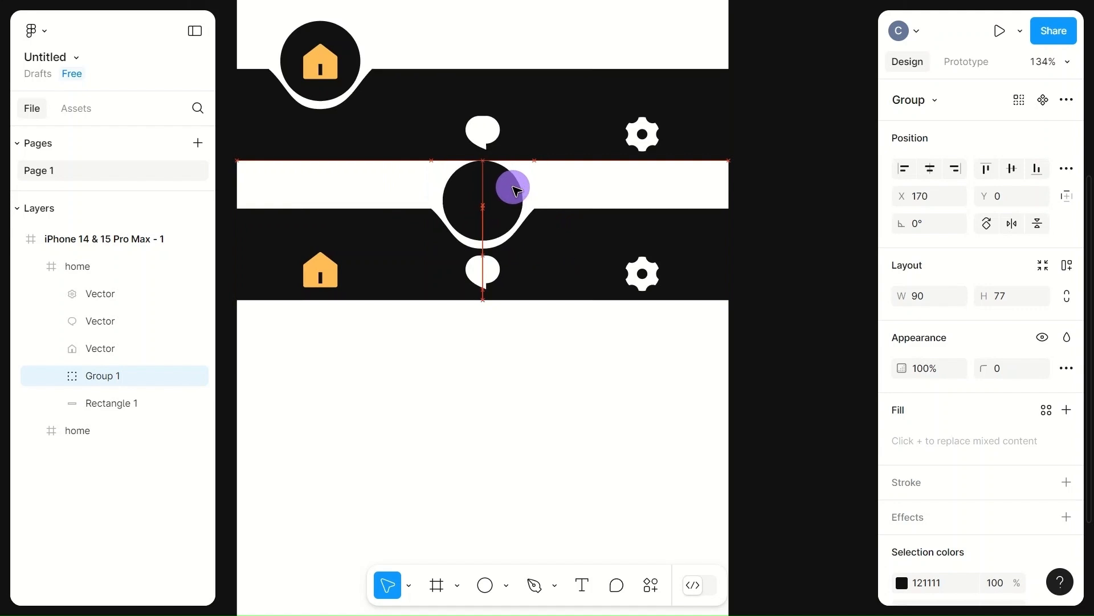
# Step: Nudge the home icon slightly to align it in the bar at X 60, Y 84
pyautogui.click(322, 276)
pyautogui.doubleClick(321, 276)
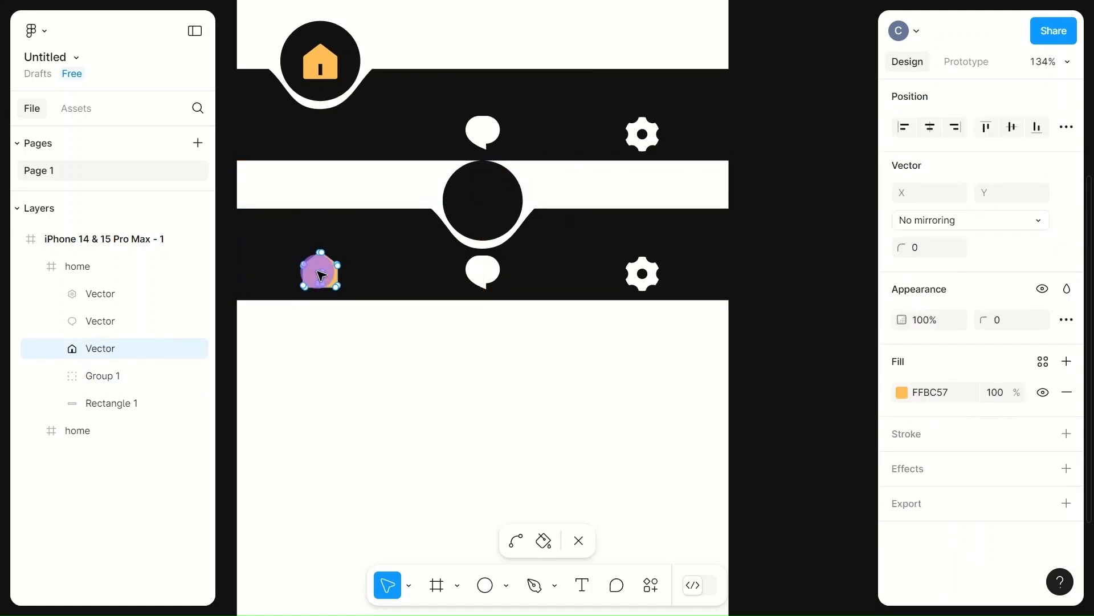
pyautogui.doubleClick(398, 273)
pyautogui.moveTo(323, 275); pyautogui.dragTo(325, 281)
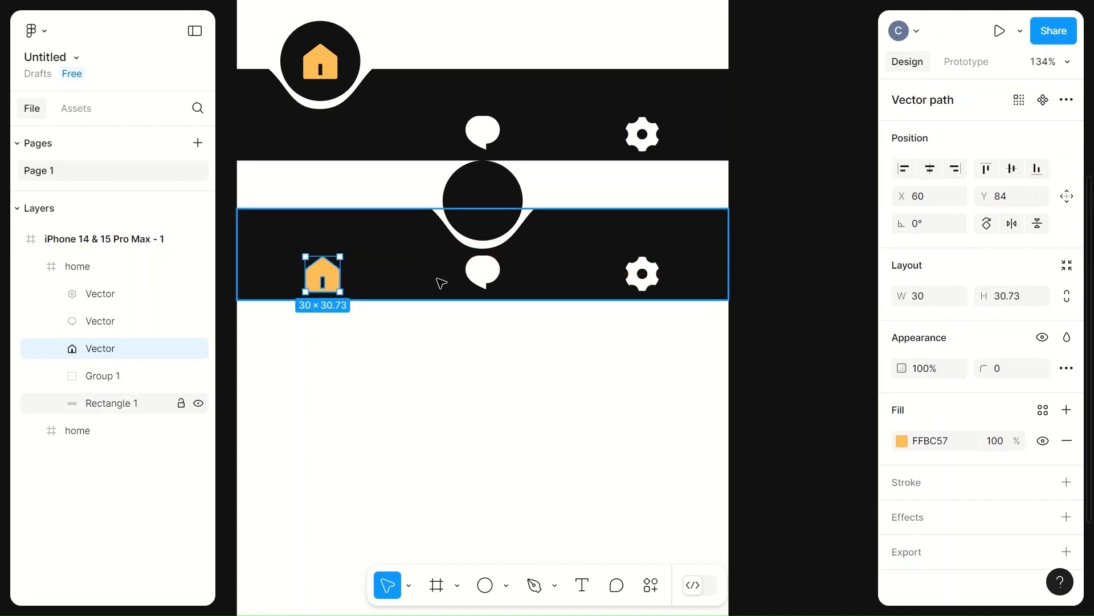
# Step: Change the chat icon's fill to the orange FFBC57 swatch
pyautogui.click(491, 276)
pyautogui.click(901, 442)
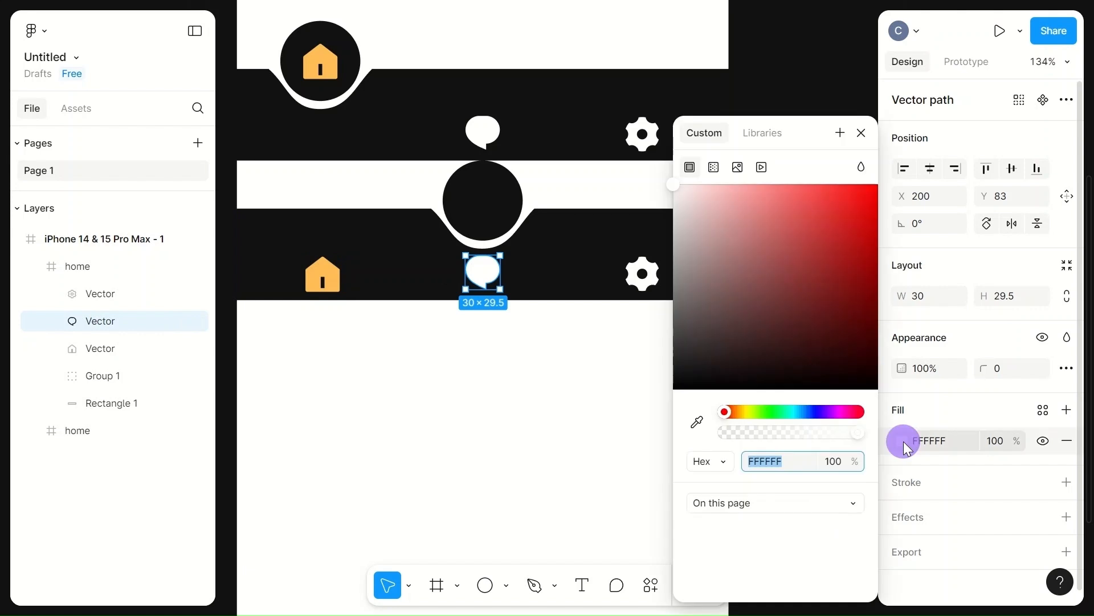
pyautogui.click(734, 531)
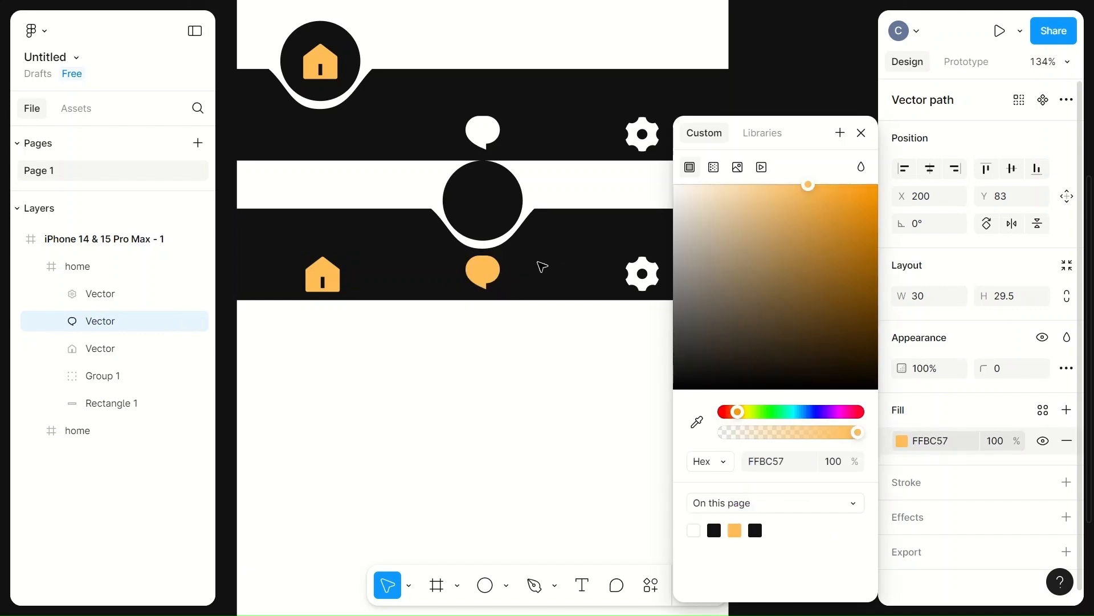
# Step: Move the orange chat icon up into the circle and recolor the home icon with the white swatch
pyautogui.moveTo(484, 274); pyautogui.dragTo(484, 206)
pyautogui.click(323, 277)
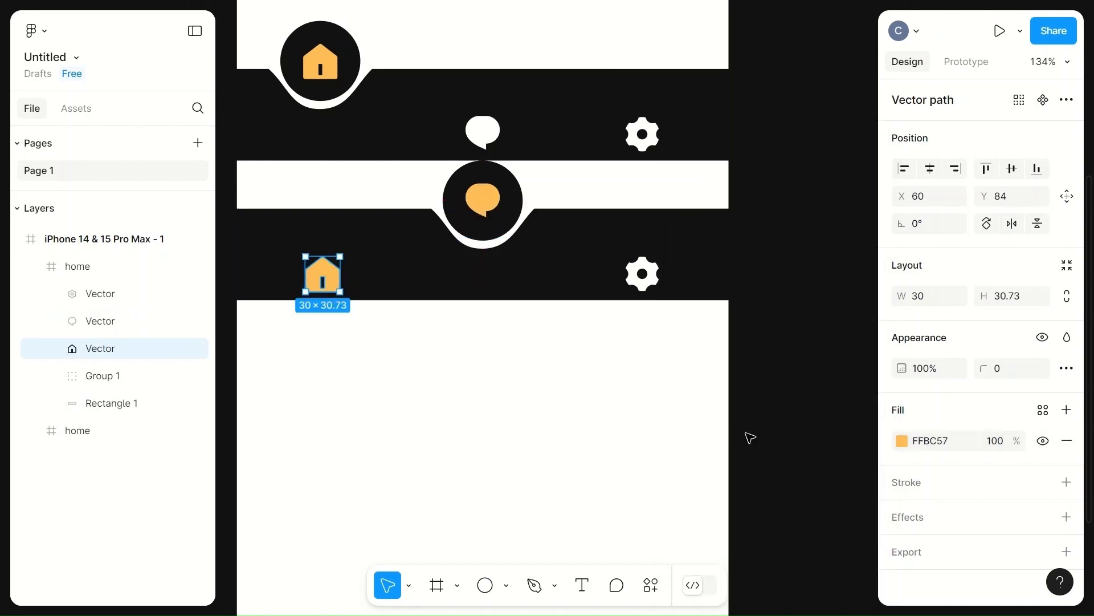
pyautogui.click(906, 441)
pyautogui.click(693, 530)
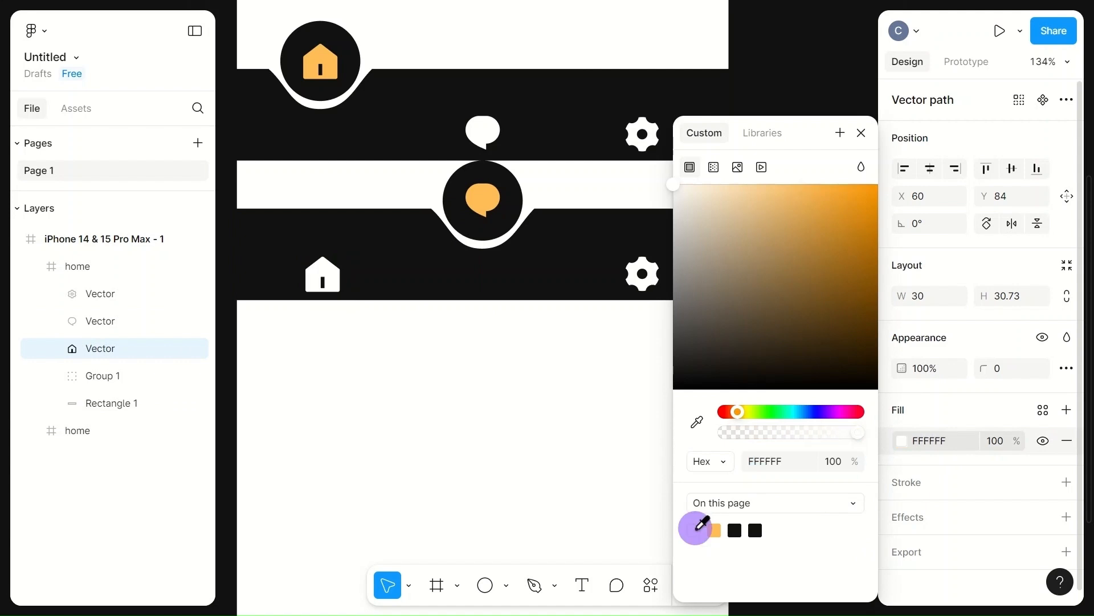
pyautogui.click(537, 437)
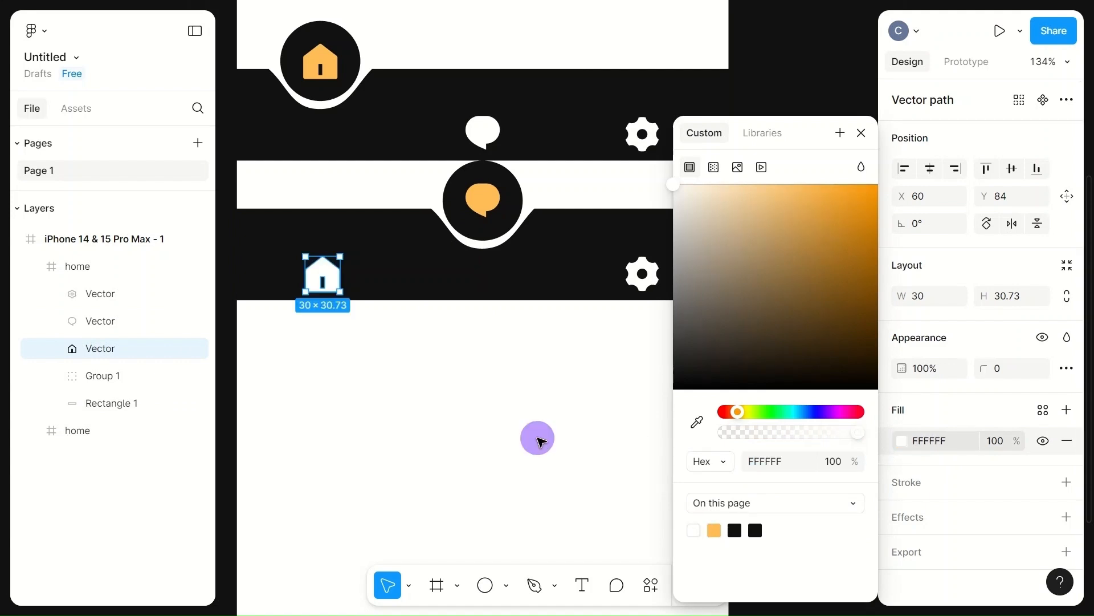
# Step: Duplicate the chat bar frame and place the copy directly below it at Y 526
pyautogui.click(610, 179)
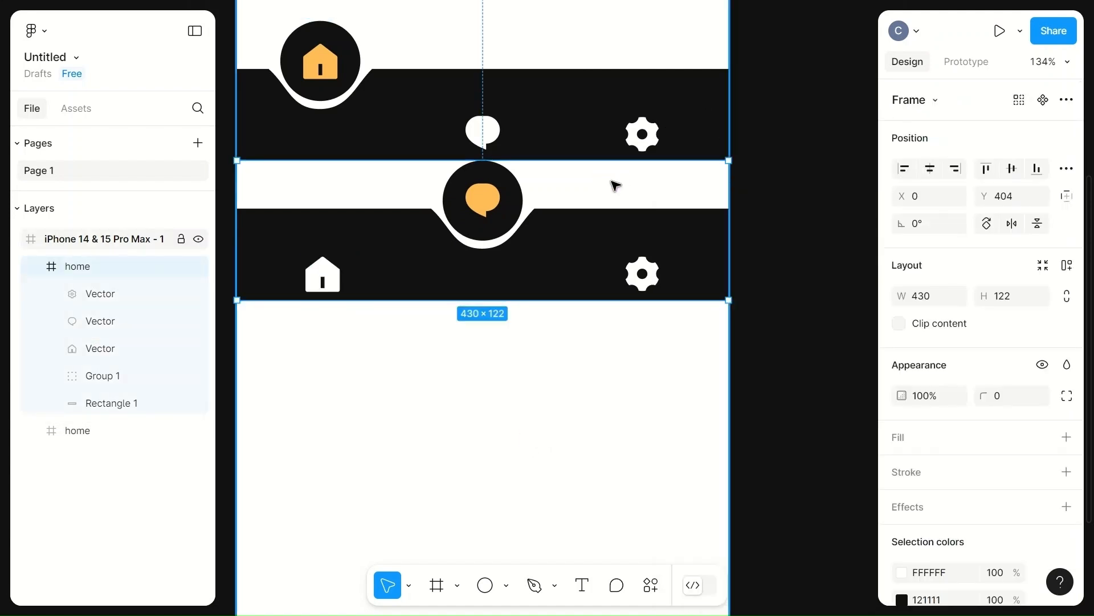
pyautogui.hotkey('ctrl', 'd')
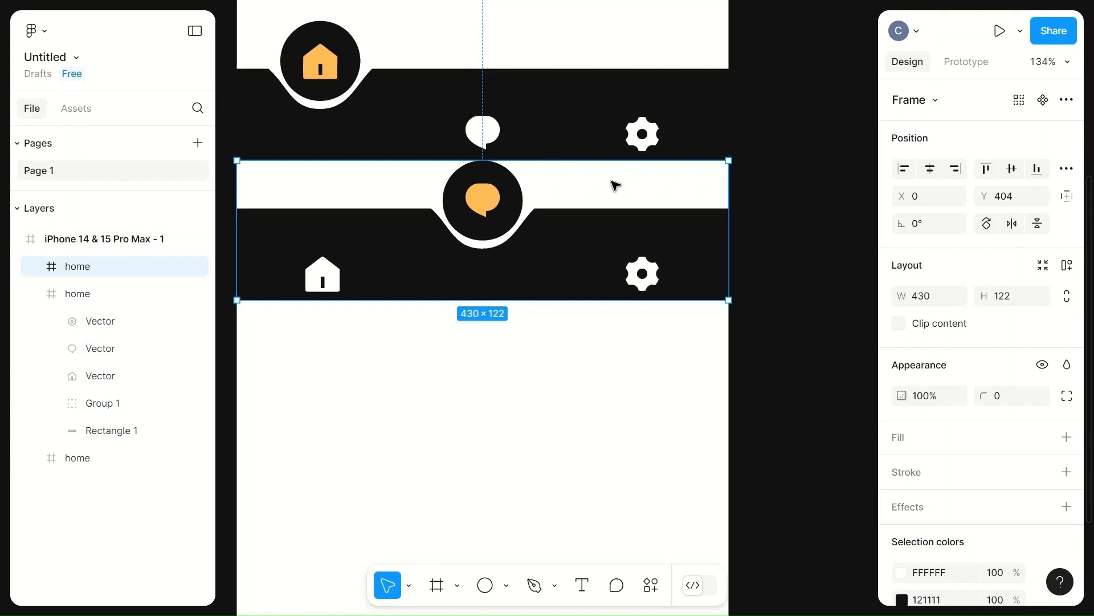
pyautogui.moveTo(610, 183); pyautogui.dragTo(608, 329)
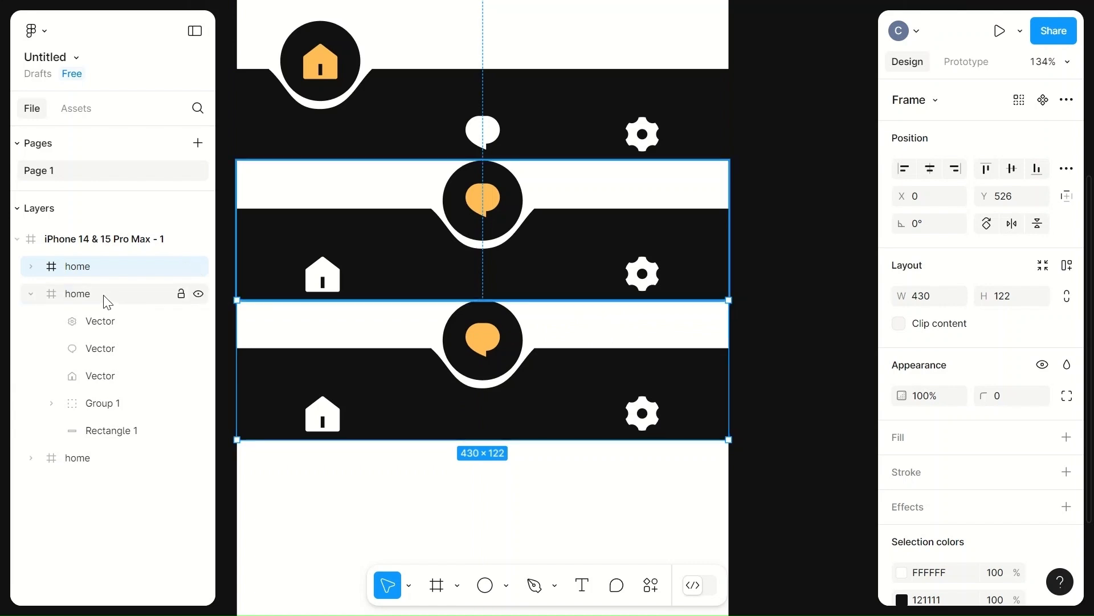
# Step: Rename the middle bar frame as chat
pyautogui.click(67, 295)
pyautogui.click(31, 293)
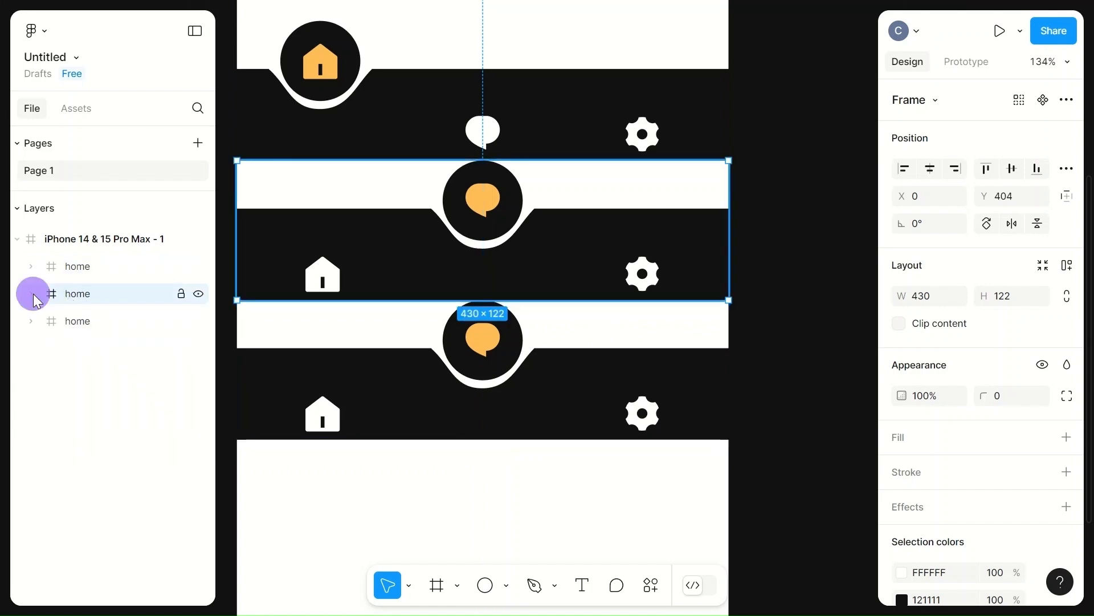
pyautogui.doubleClick(80, 296)
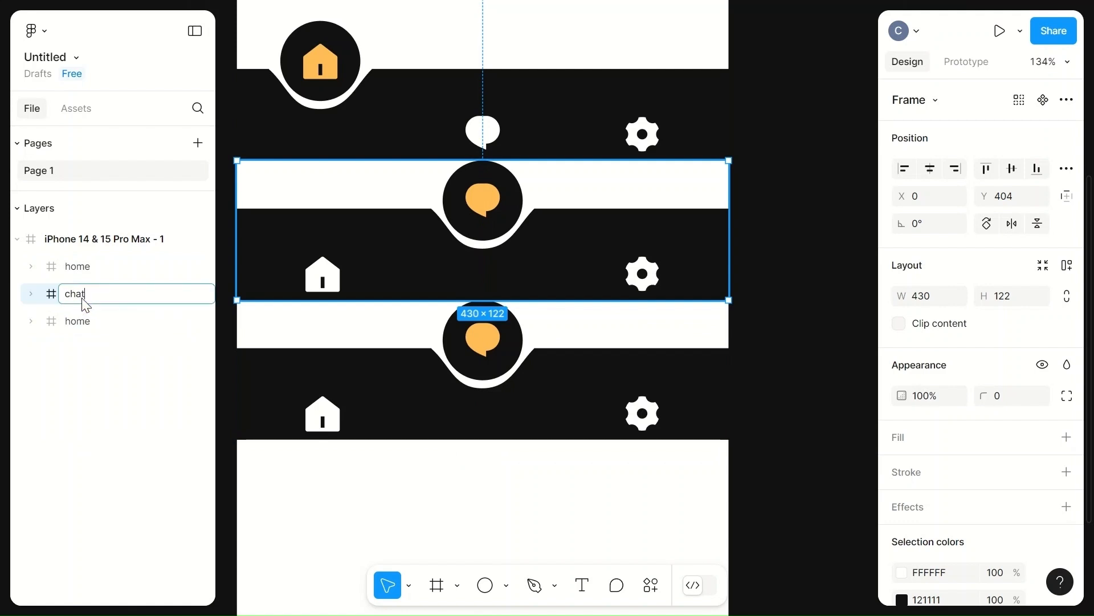
pyautogui.click(67, 321)
# Step: Rename the new bottom bar frame as settings
pyautogui.click(77, 268)
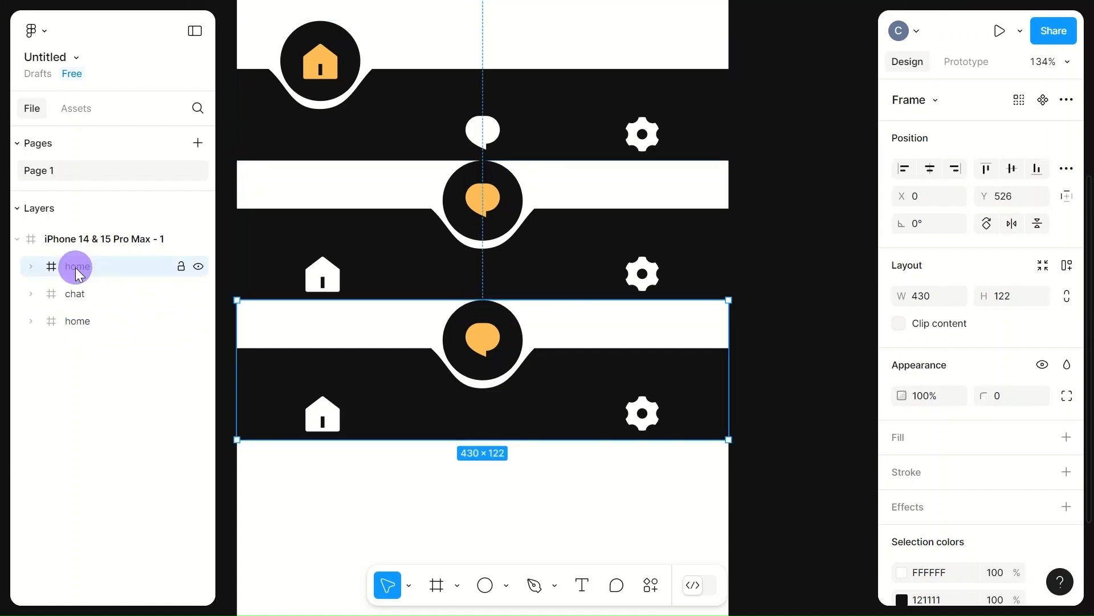
pyautogui.doubleClick(77, 267)
pyautogui.write('settings')
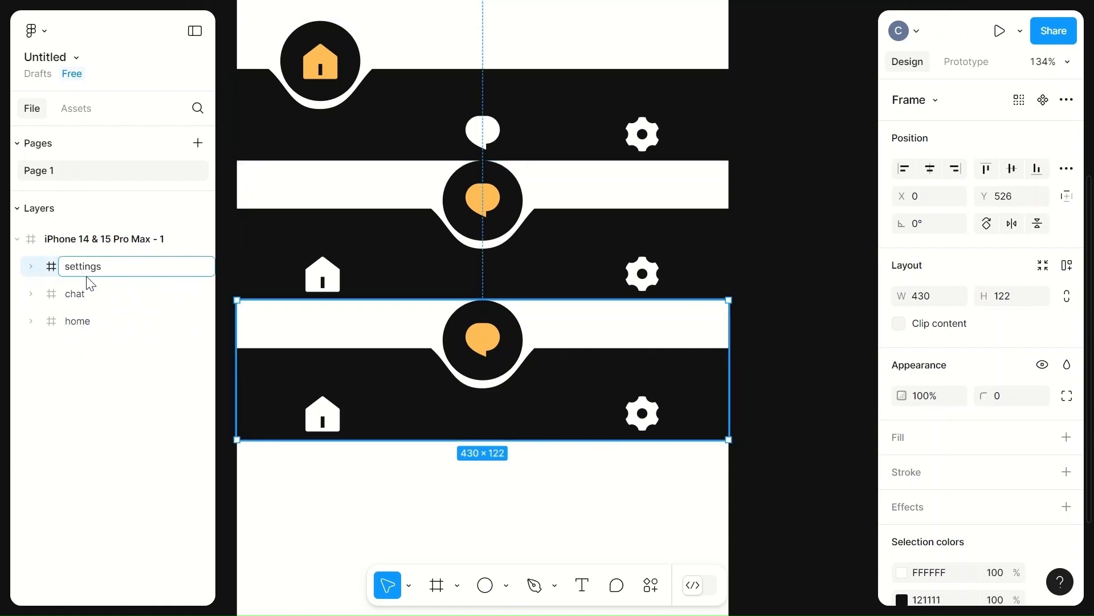
pyautogui.click(315, 535)
# Step: In the settings bar, move the chat icon down into the bar and shift the circle group right to X 310
pyautogui.click(472, 367)
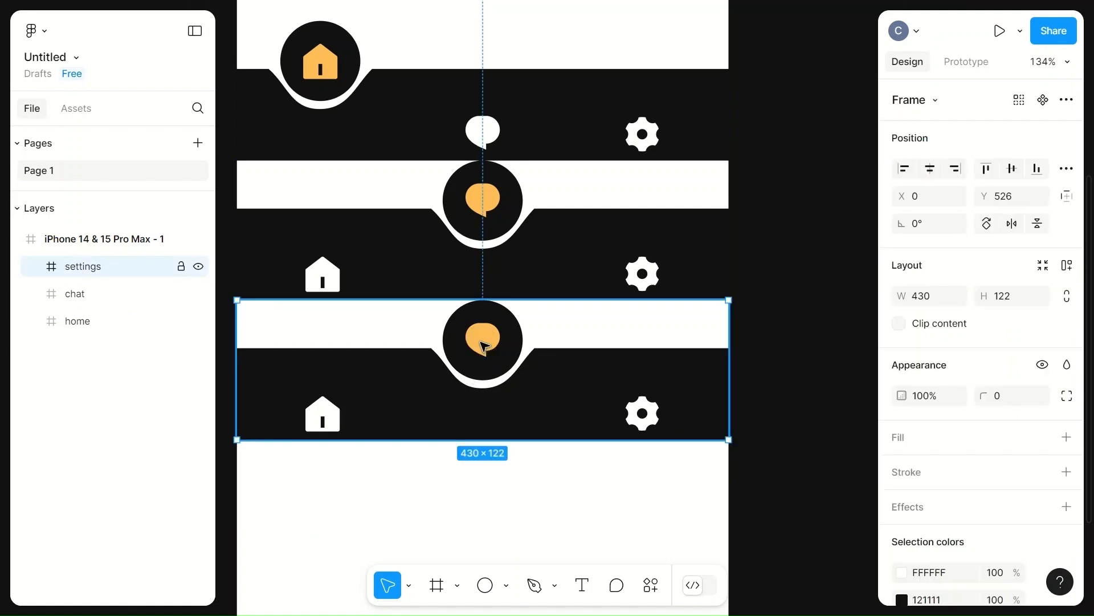
pyautogui.click(484, 346)
pyautogui.moveTo(484, 346); pyautogui.dragTo(512, 361)
pyautogui.hotkey('shift', 'Right')
pyautogui.hotkey('shift', 'Right')
pyautogui.hotkey('shift', 'Right')
pyautogui.hotkey('shift', 'Right')
pyautogui.hotkey('shift', 'Right')
pyautogui.hotkey('shift', 'Right')
pyautogui.hotkey('shift', 'Right')
pyautogui.hotkey('shift', 'Right')
pyautogui.hotkey('shift', 'Right')
pyautogui.hotkey('shift', 'Right')
pyautogui.hotkey('shift', 'Right')
pyautogui.hotkey('shift', 'Right')
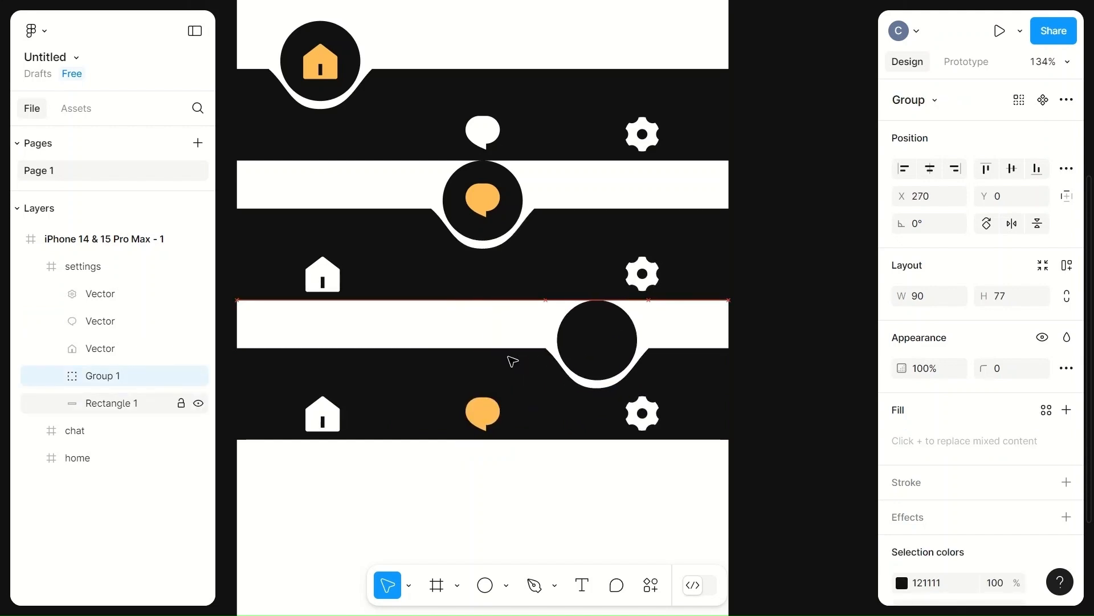
pyautogui.hotkey('shift', 'Right')
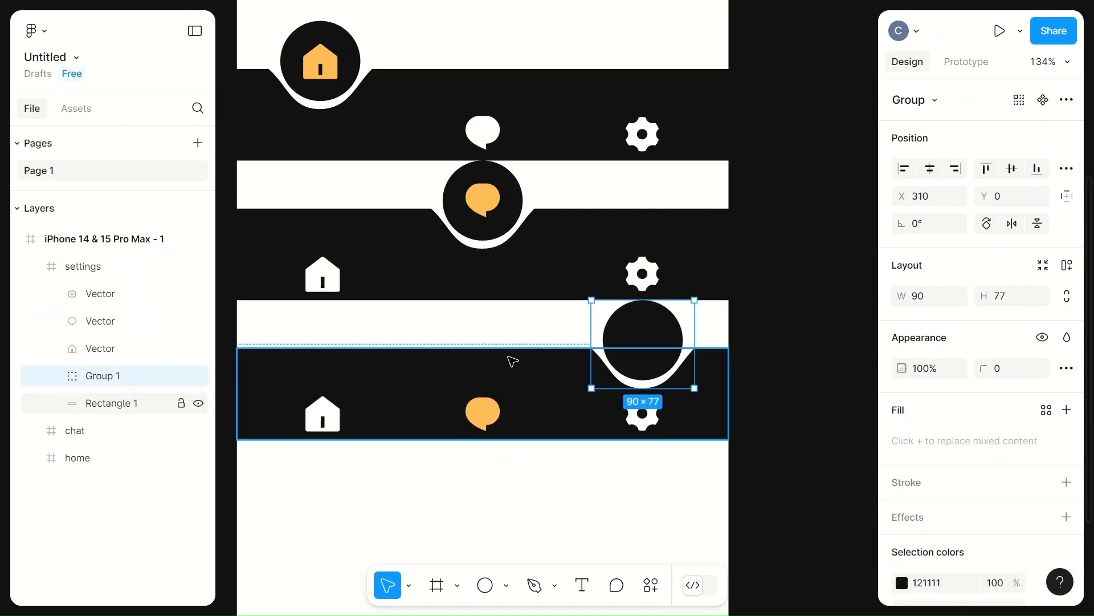
# Step: Recolor the settings bar's chat icon with the white swatch
pyautogui.click(484, 412)
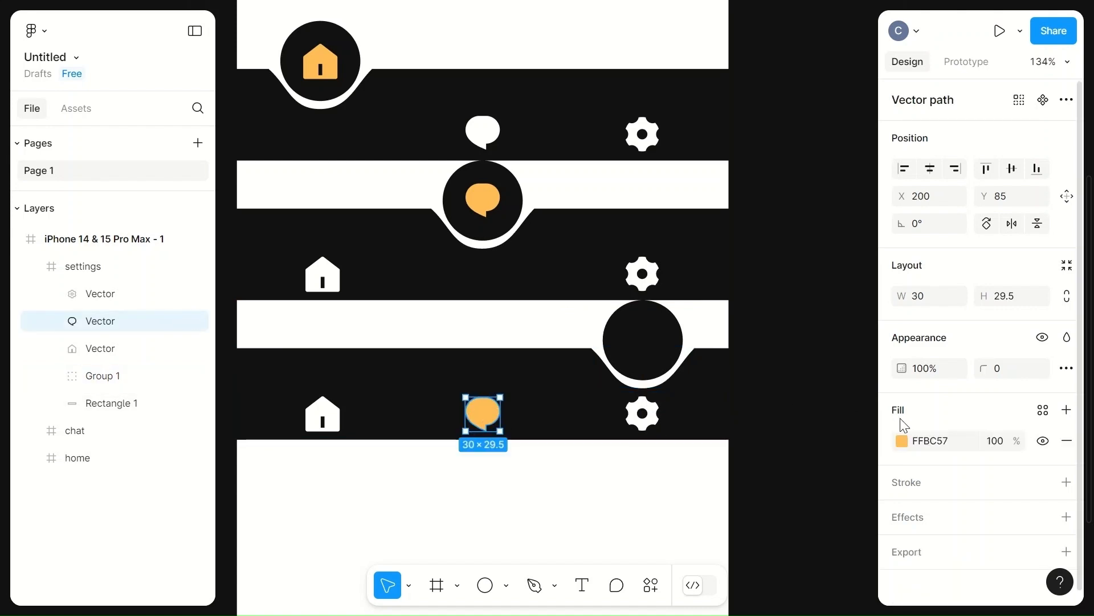
pyautogui.click(901, 440)
pyautogui.click(694, 530)
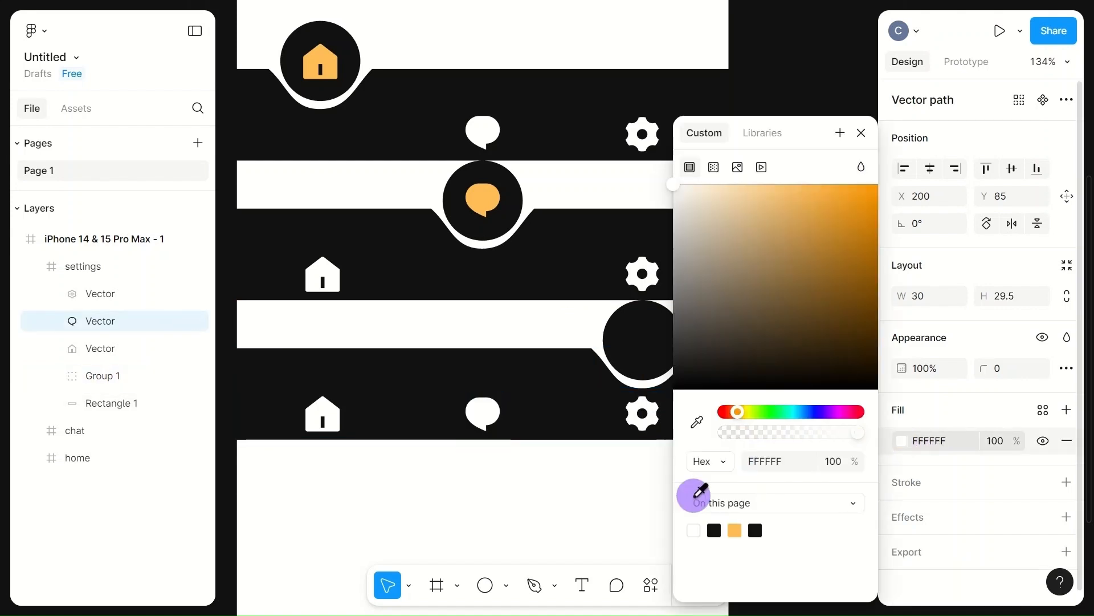
# Step: Change the settings icon's fill to the orange FFBC57 swatch
pyautogui.click(647, 415)
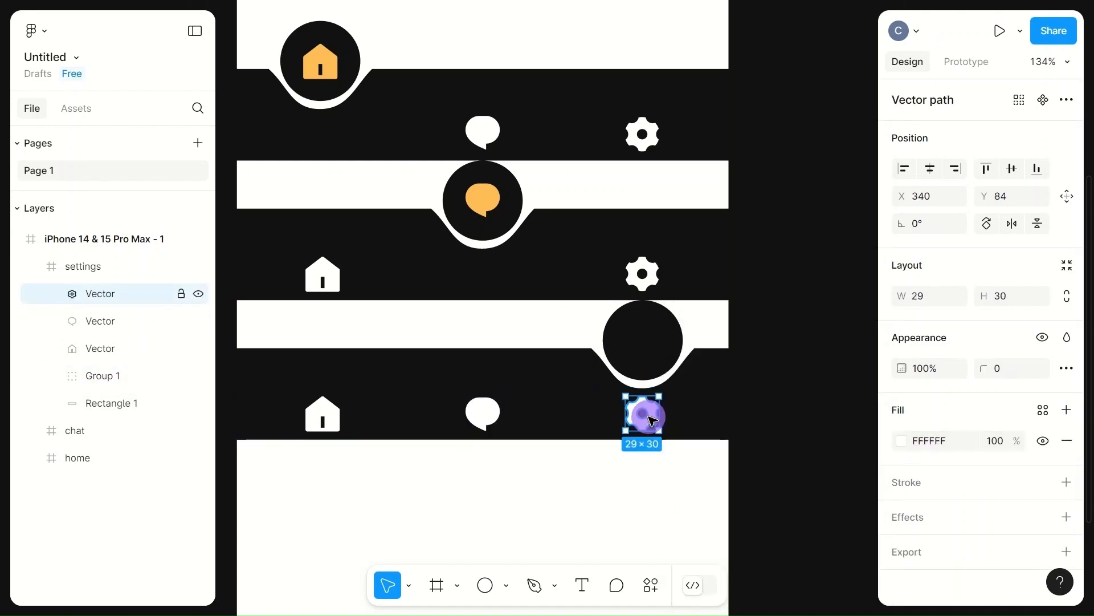
pyautogui.click(902, 441)
pyautogui.click(755, 530)
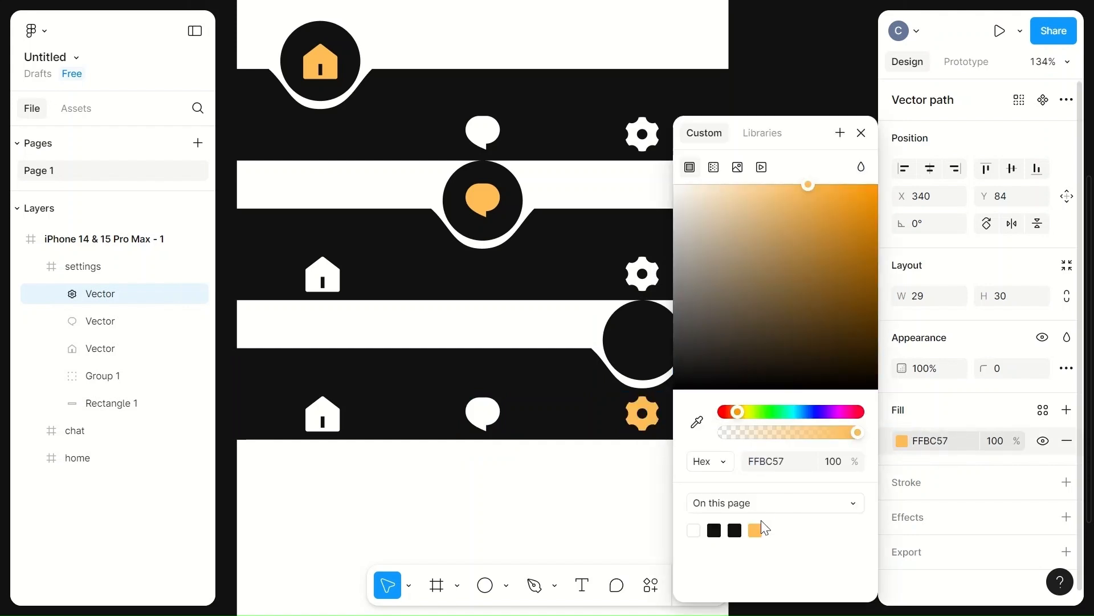
pyautogui.click(617, 494)
# Step: Nudge the orange settings icon up into the circle at X 340, Y 24
pyautogui.doubleClick(646, 414)
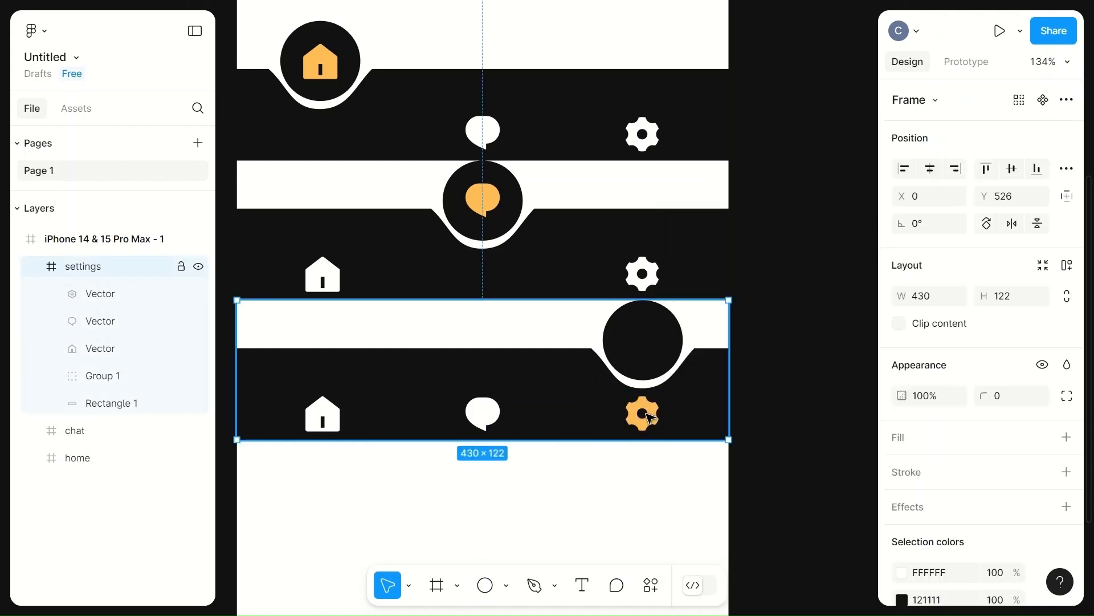
pyautogui.hotkey('shift', 'Up')
pyautogui.hotkey('shift', 'Up')
pyautogui.hotkey('shift', 'Up')
pyautogui.hotkey('shift', 'Up')
pyautogui.hotkey('shift', 'Up')
pyautogui.hotkey('shift', 'Up')
pyautogui.hotkey('shift', 'Up')
pyautogui.hotkey('shift', 'Down')
pyautogui.hotkey('shift', 'Right')
pyautogui.hotkey('shift', 'Left')
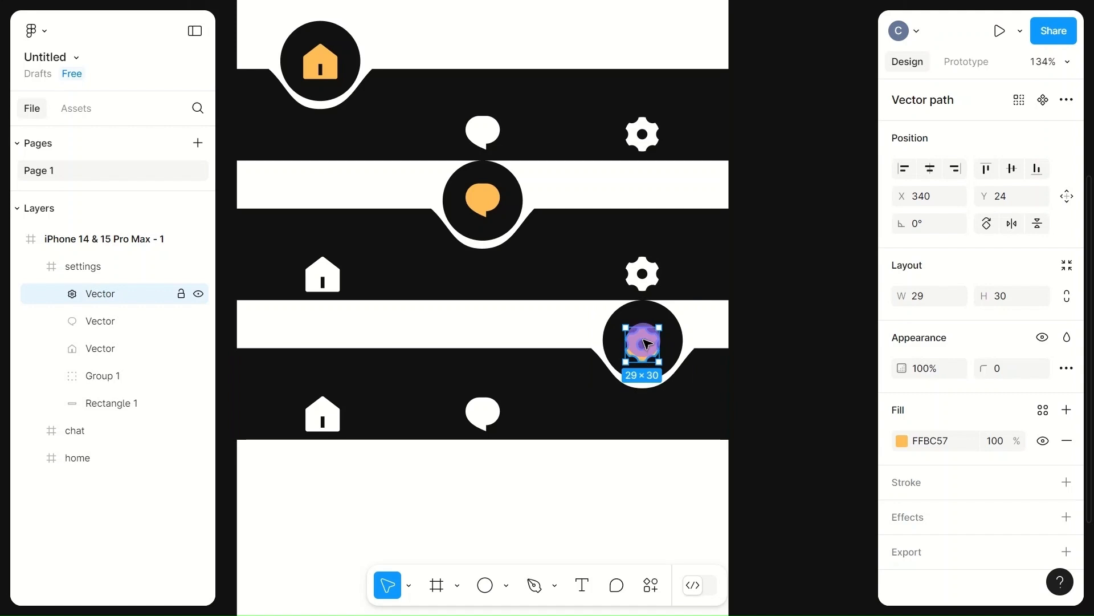
pyautogui.click(539, 327)
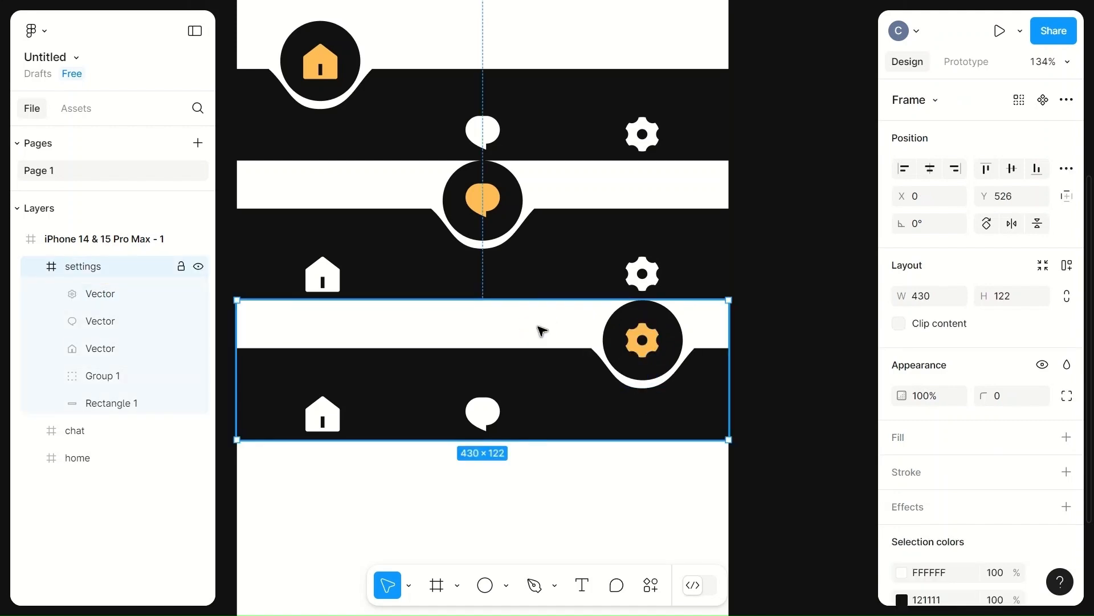
# Step: Select all three bar frames and combine them into a component set
pyautogui.scroll(3, 542, 330)
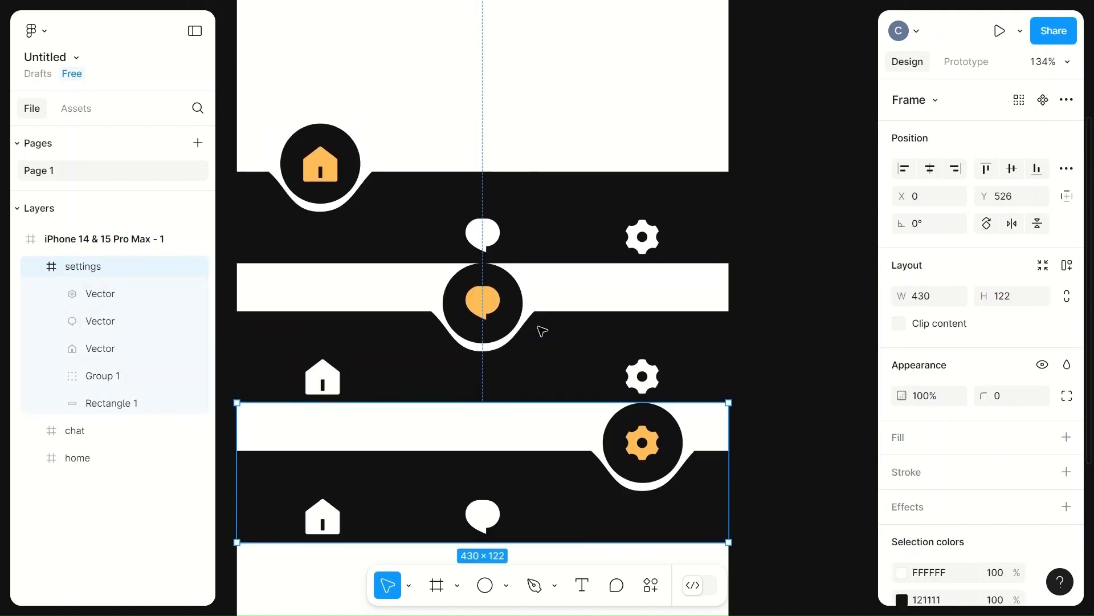
pyautogui.click(525, 135)
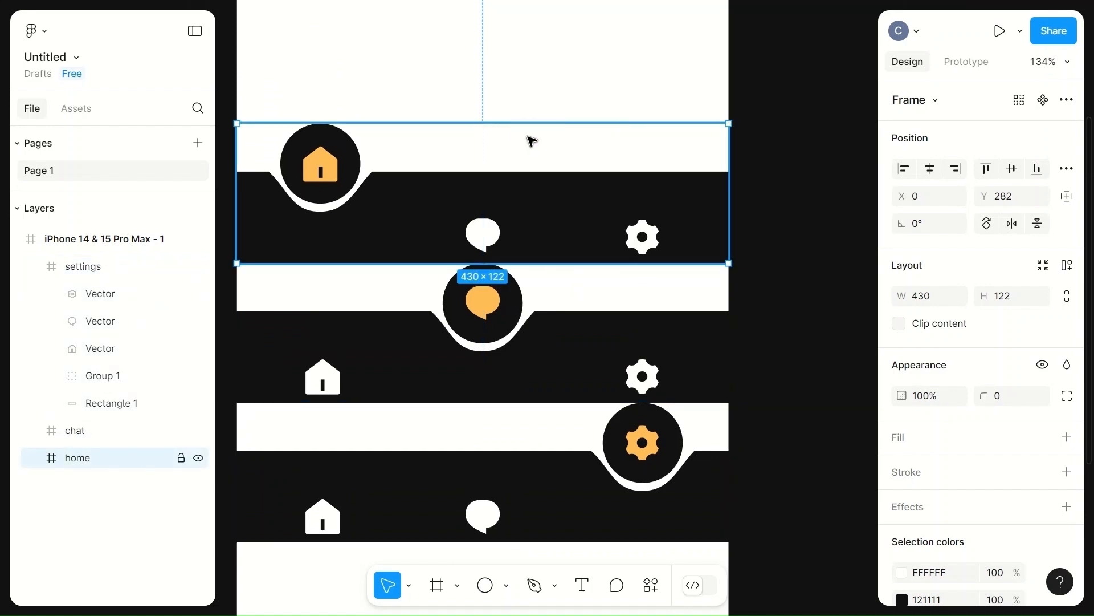
pyautogui.keyDown('shift'); pyautogui.click(293, 284); pyautogui.keyUp('shift')
pyautogui.keyDown('shift'); pyautogui.click(245, 428); pyautogui.keyUp('shift')
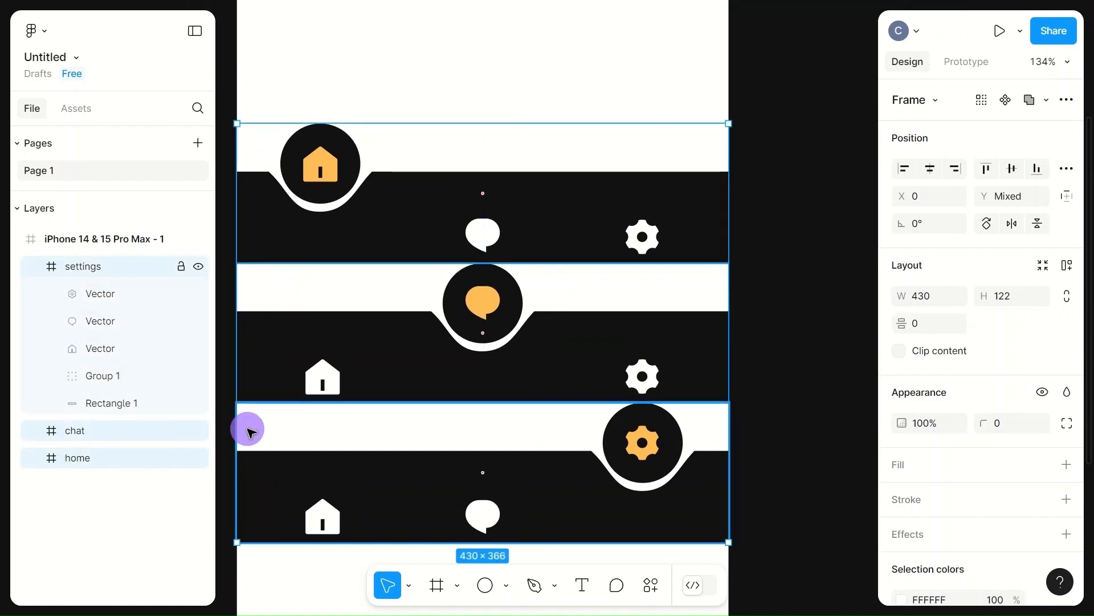
pyautogui.click(1067, 99)
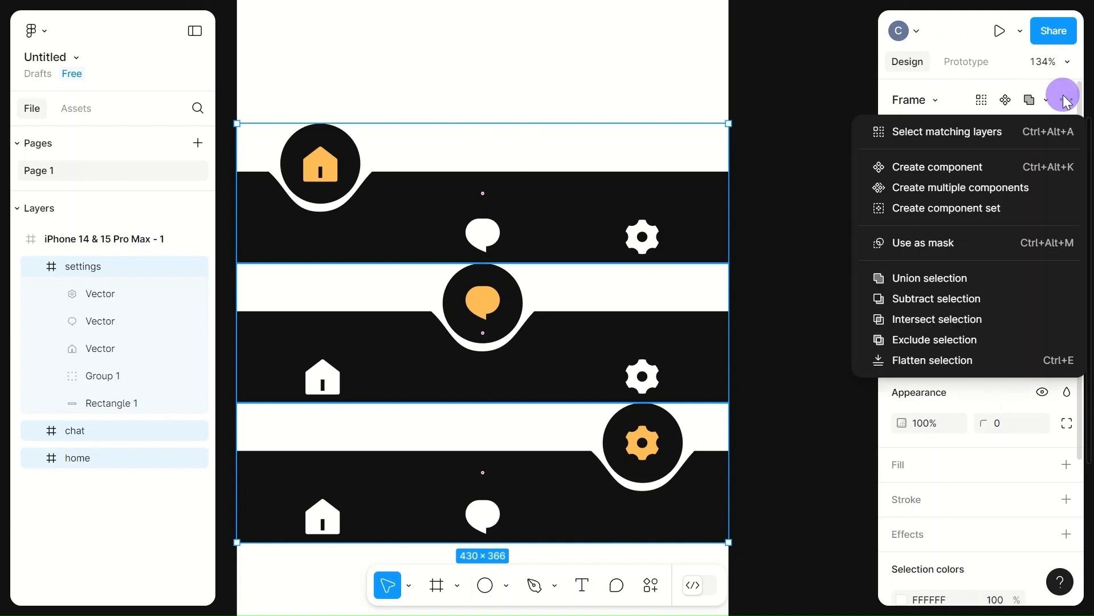
pyautogui.click(962, 211)
pyautogui.click(609, 57)
pyautogui.scroll(-4, 610, 58)
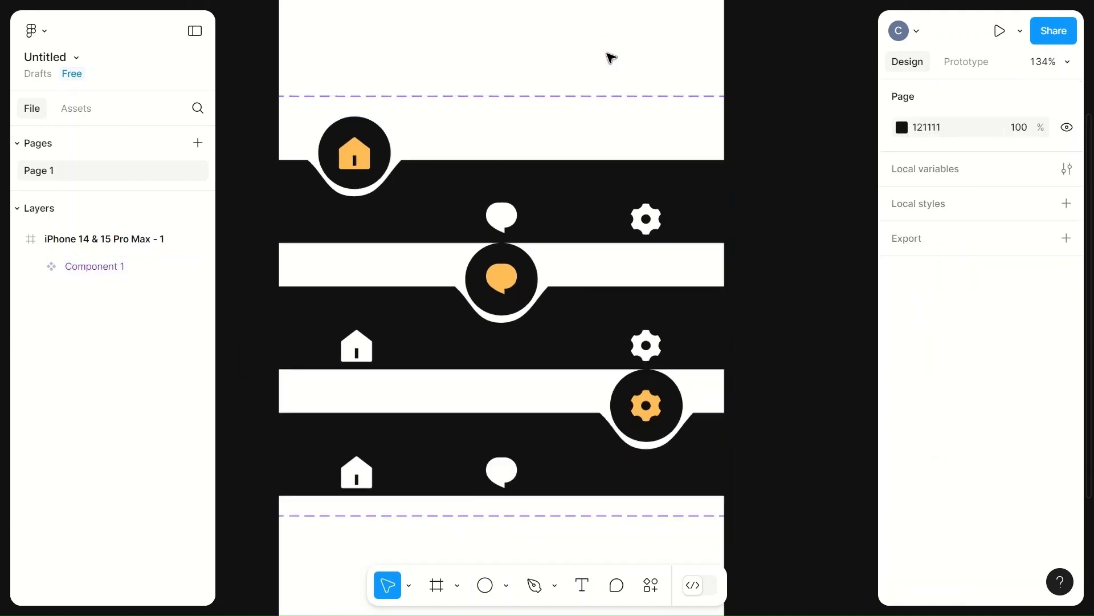
# Step: In prototype mode, link the home variant's chat icon on tap to change to the chat variant
pyautogui.scroll(6, 610, 58)
pyautogui.click(958, 57)
pyautogui.scroll(-1, 539, 169)
pyautogui.scroll(-5, 537, 171)
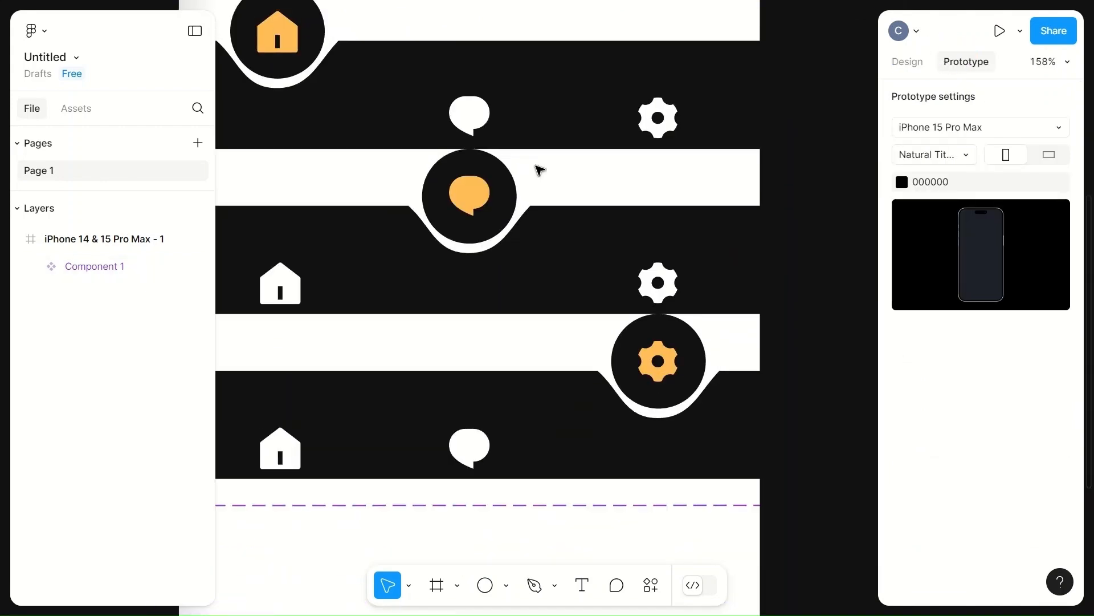
pyautogui.scroll(3, 530, 169)
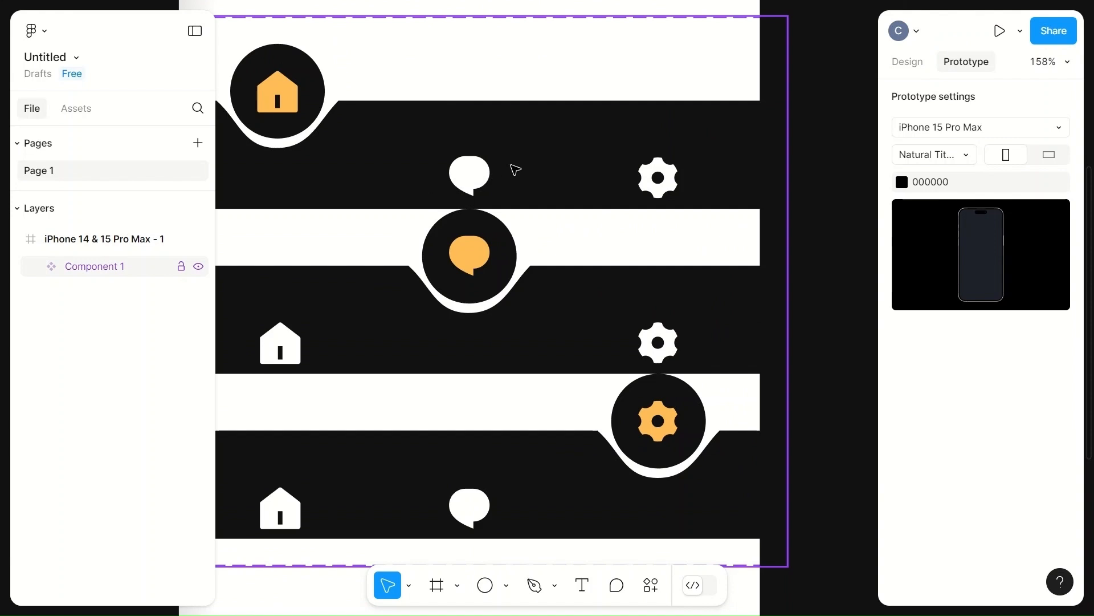
pyautogui.click(473, 175)
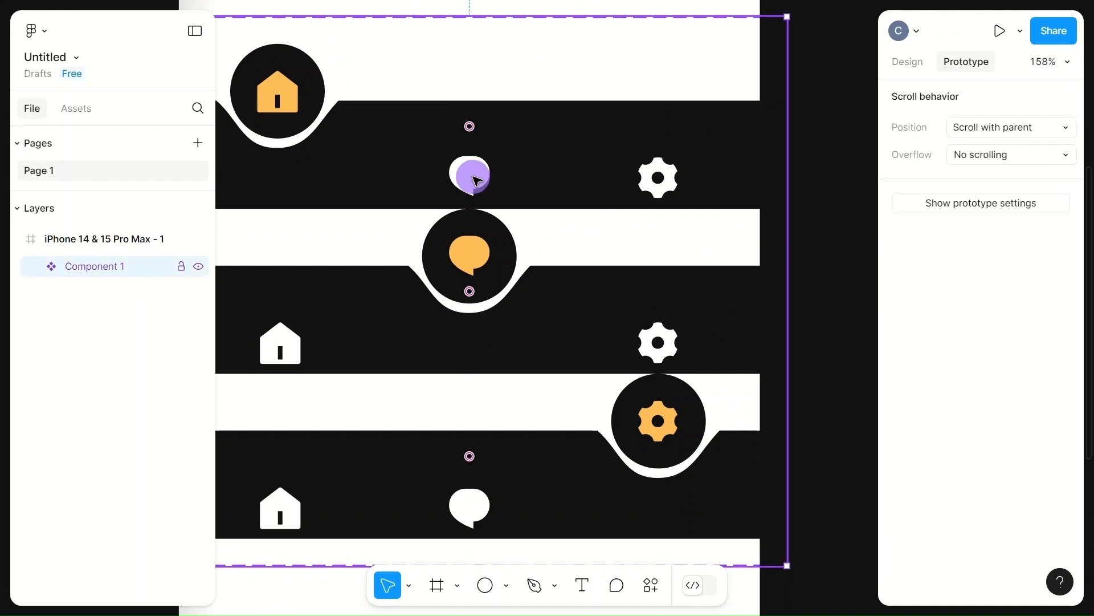
pyautogui.click(477, 180)
pyautogui.moveTo(470, 209); pyautogui.dragTo(405, 249)
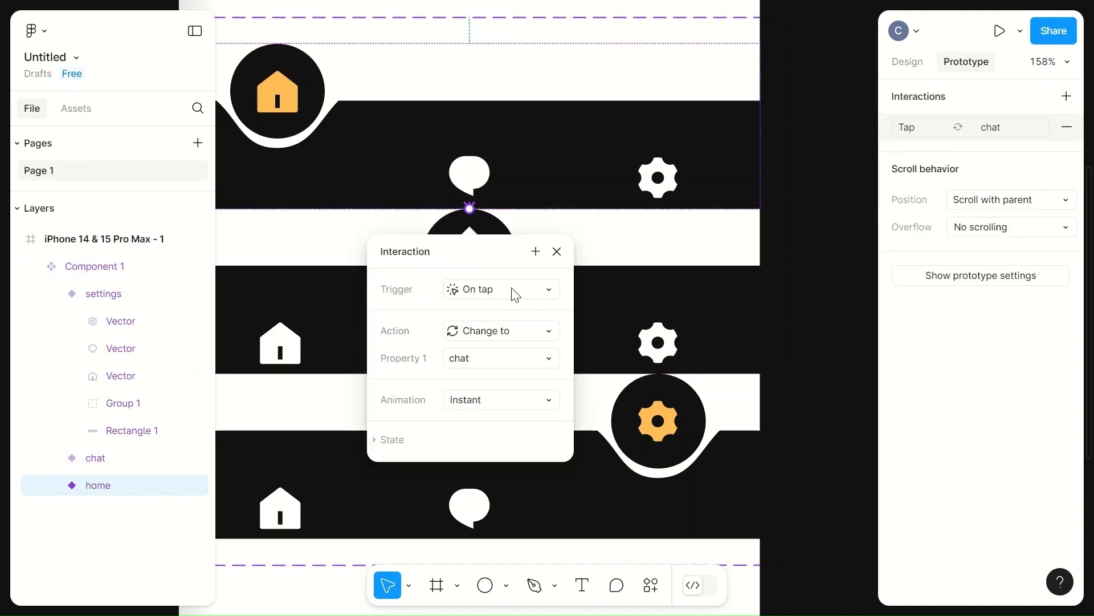
# Step: Set the interaction's animation to Smart animate with an 800 ms duration
pyautogui.click(542, 406)
pyautogui.click(506, 442)
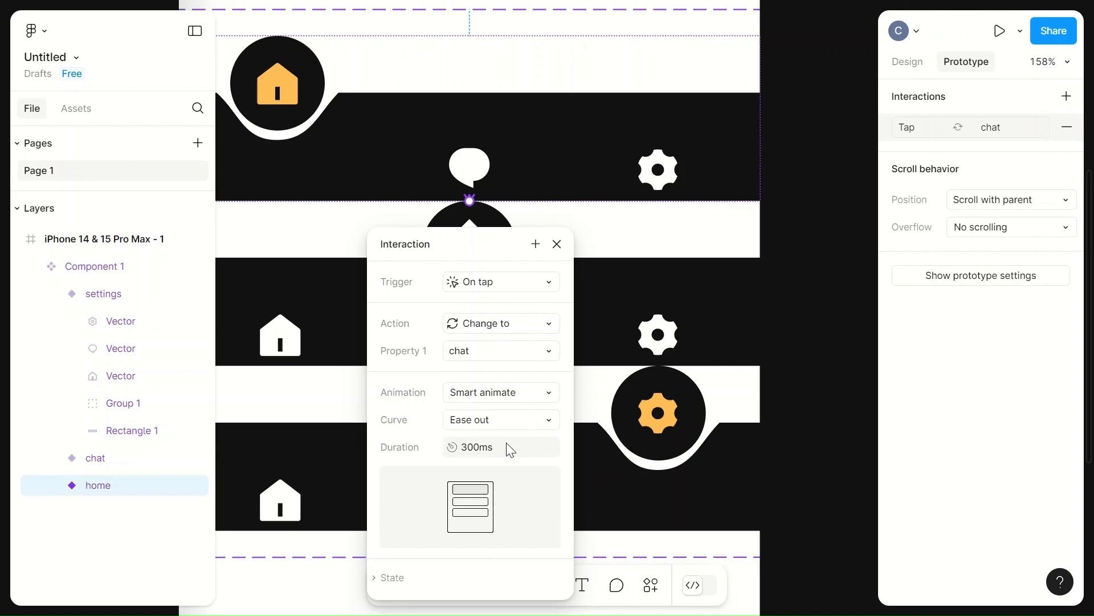
pyautogui.click(473, 445)
pyautogui.write('8000')
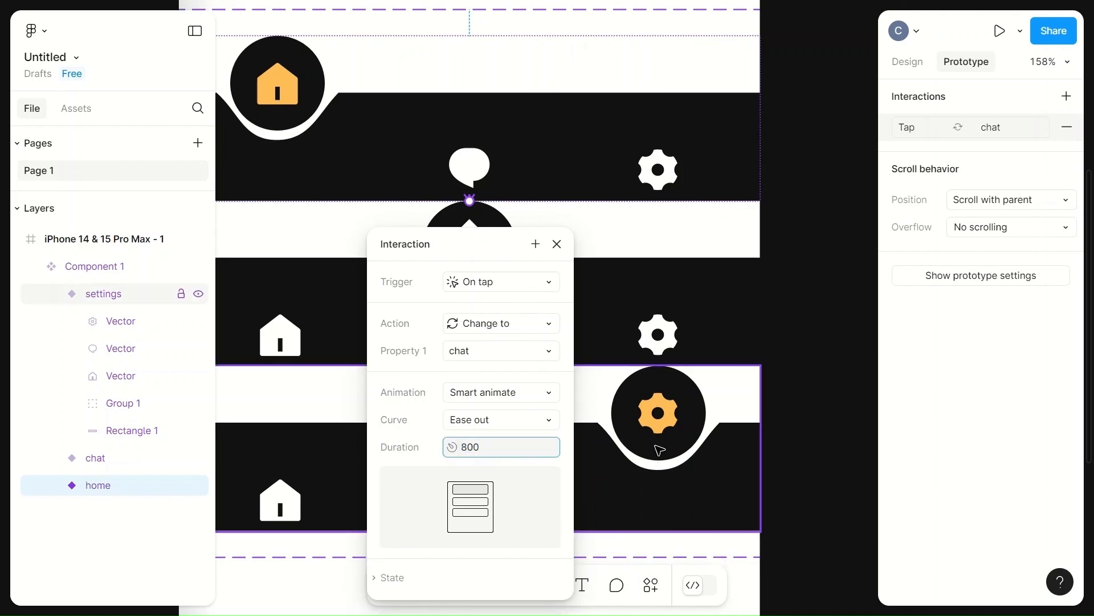
pyautogui.click(592, 508)
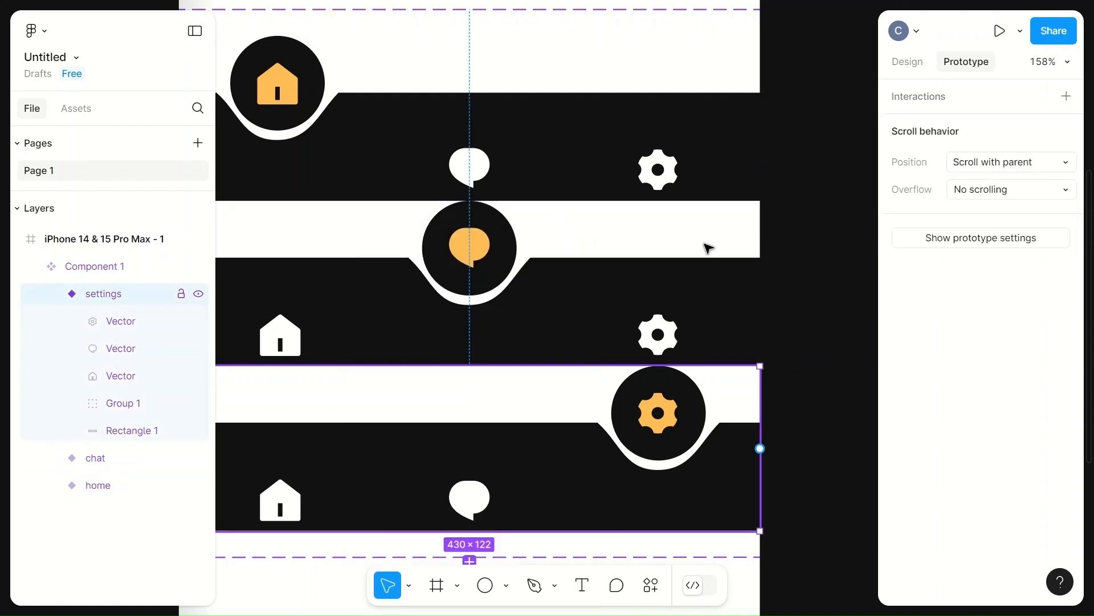
# Step: Link the home variant's settings icon on tap to change to the settings variant
pyautogui.click(665, 165)
pyautogui.click(668, 167)
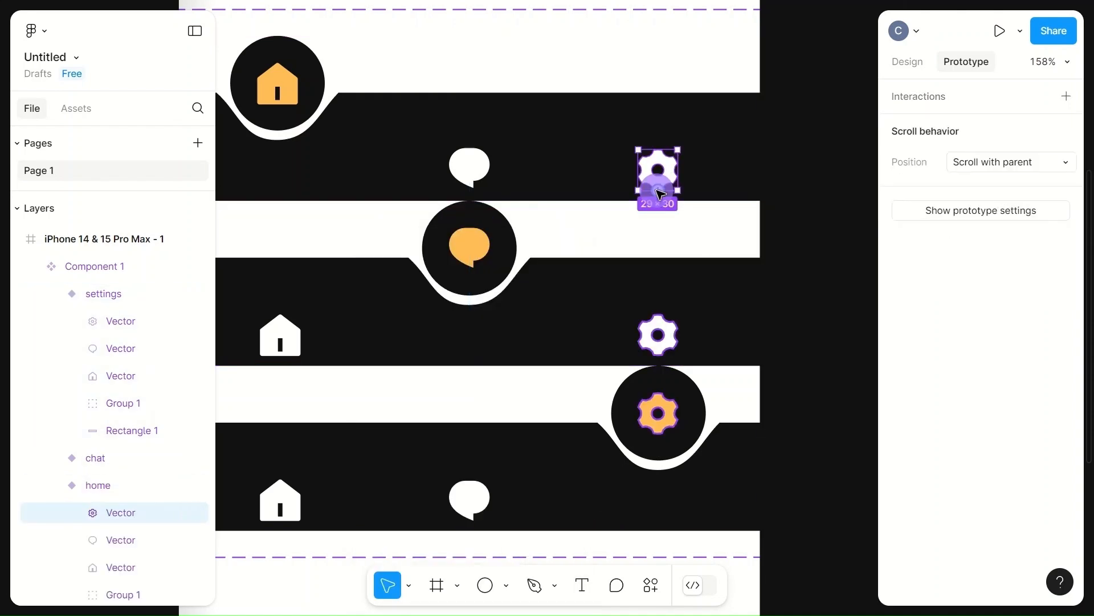
pyautogui.moveTo(643, 213); pyautogui.dragTo(545, 424)
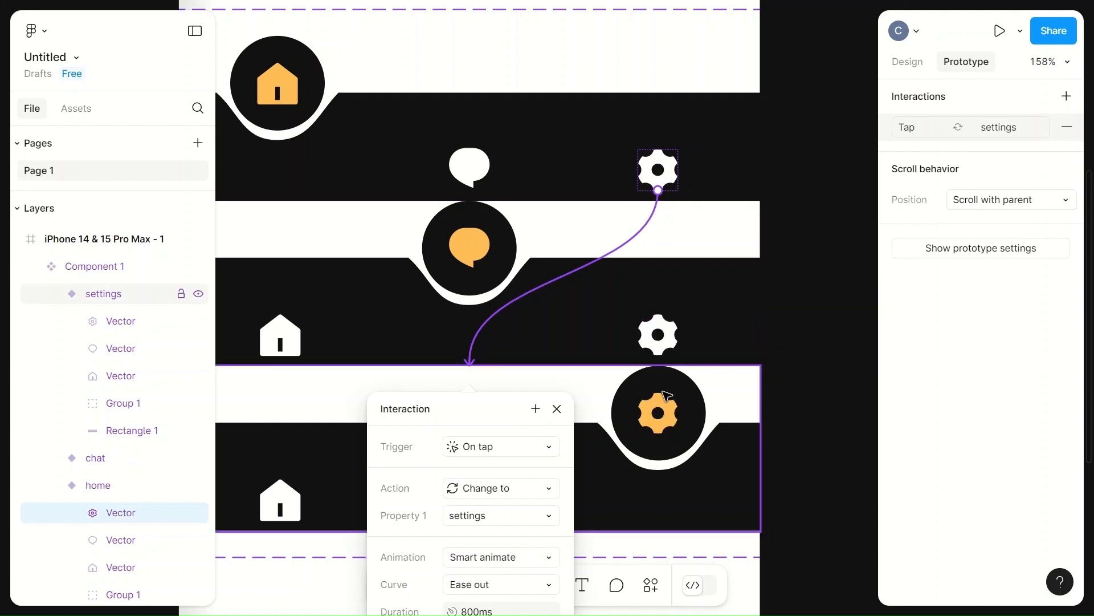
# Step: Link the chat variant's settings icon on tap to change to the settings variant
pyautogui.click(655, 317)
pyautogui.click(656, 325)
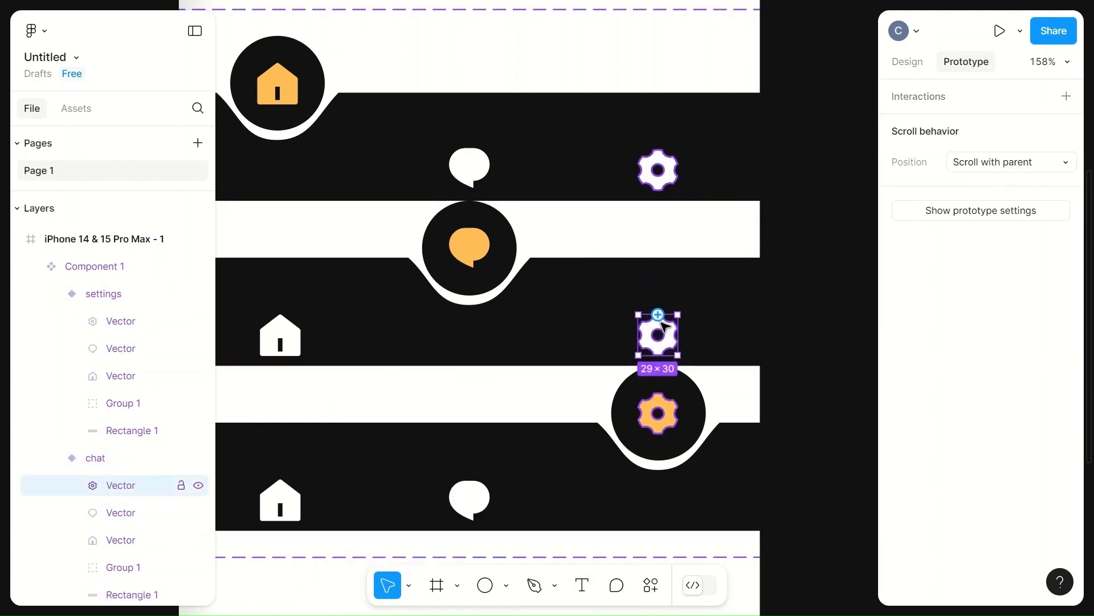
pyautogui.moveTo(658, 352); pyautogui.dragTo(528, 411)
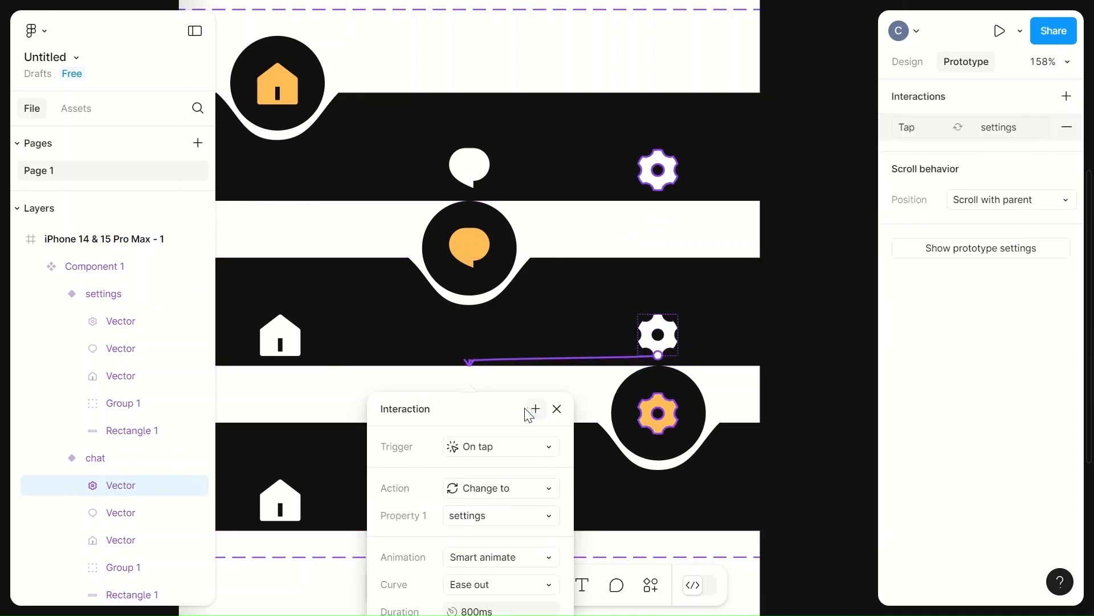
# Step: Link the settings variant's home icon on tap to change to the home variant
pyautogui.click(281, 498)
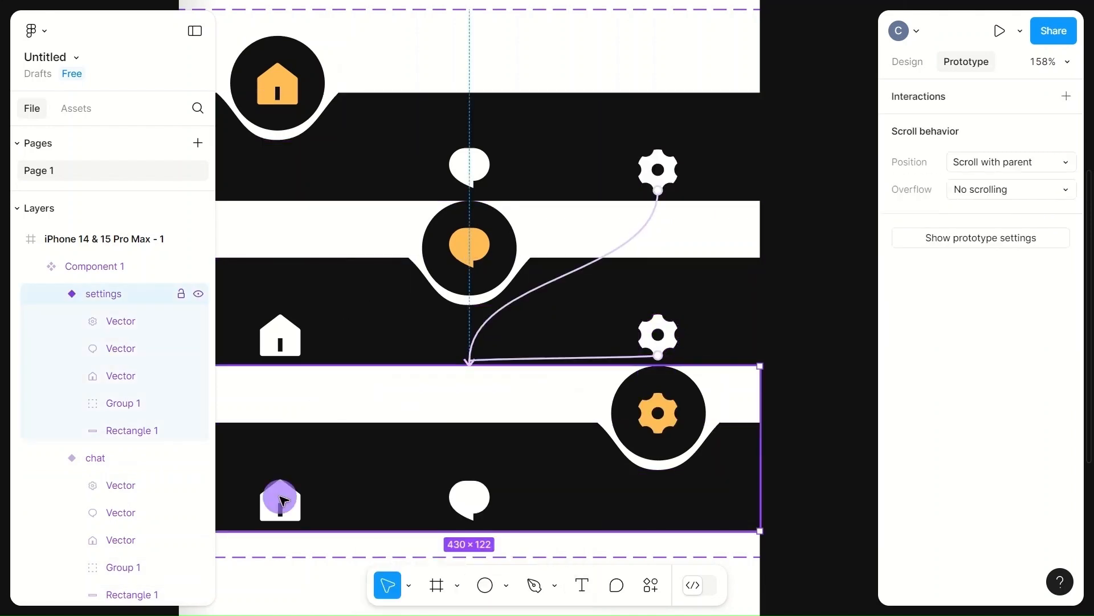
pyautogui.click(282, 500)
pyautogui.moveTo(281, 479); pyautogui.dragTo(254, 188)
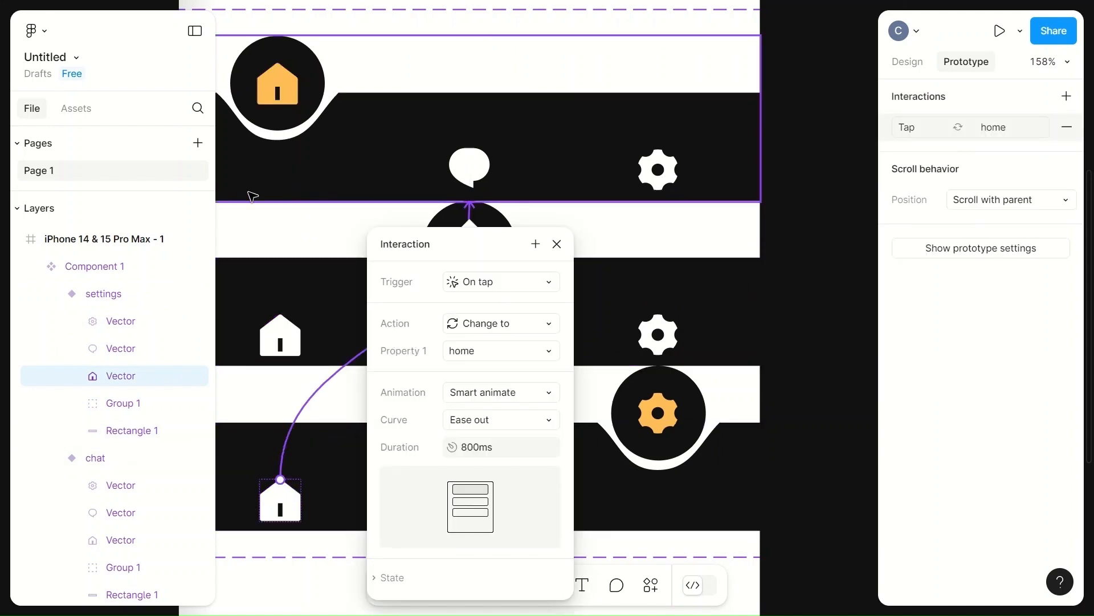
# Step: Link the chat variant's home icon on tap to change to the home variant
pyautogui.click(296, 345)
pyautogui.click(295, 346)
pyautogui.moveTo(300, 337); pyautogui.dragTo(291, 128)
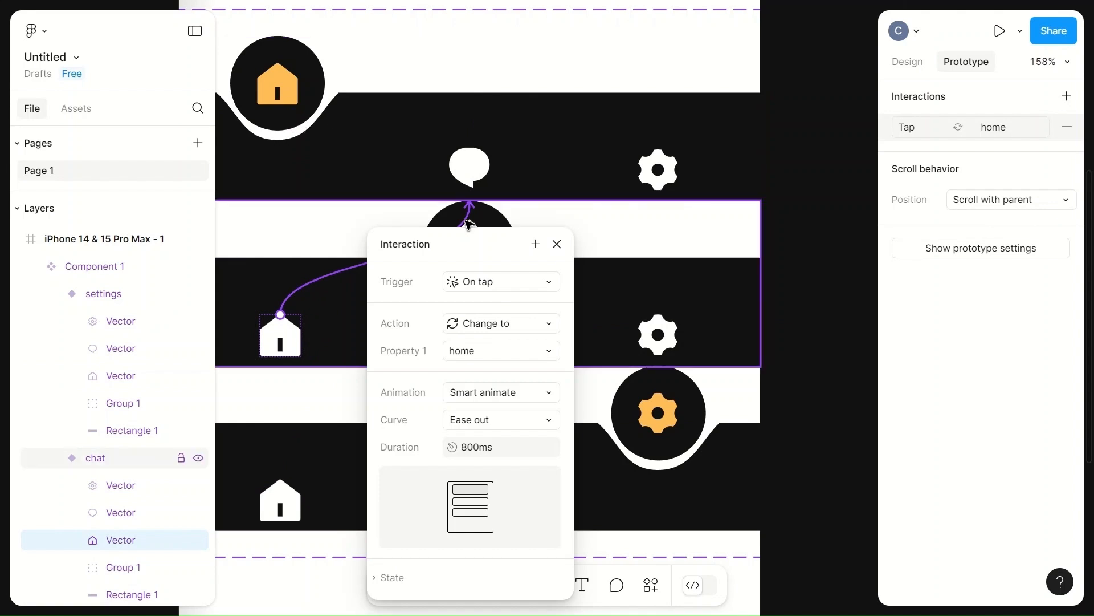
# Step: Link the settings variant's chat icon on tap to change to the chat variant
pyautogui.click(333, 229)
pyautogui.click(469, 499)
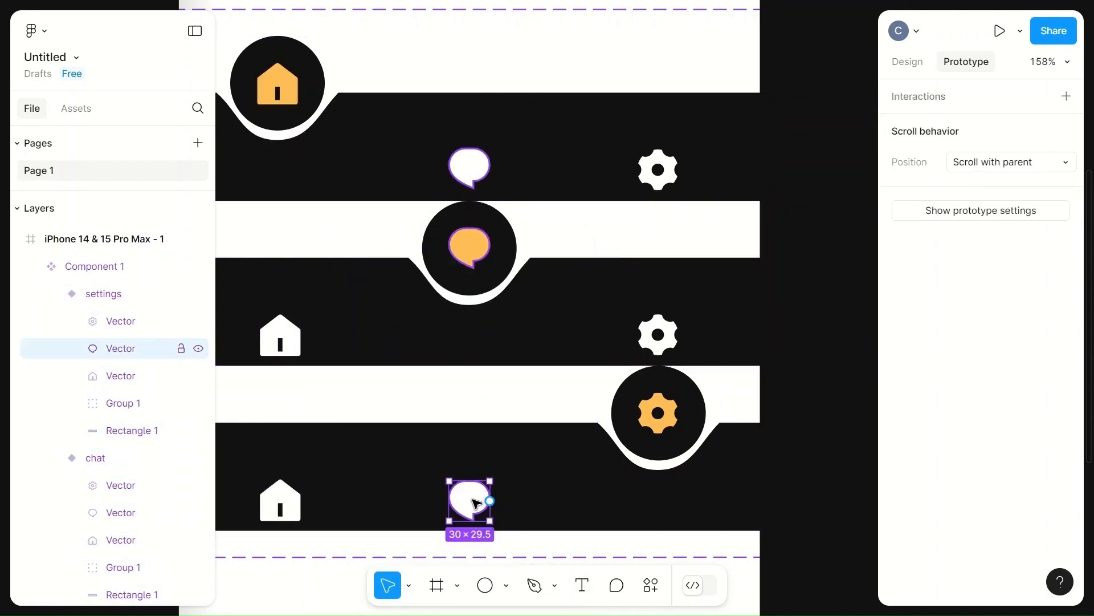
pyautogui.moveTo(469, 481); pyautogui.dragTo(455, 335)
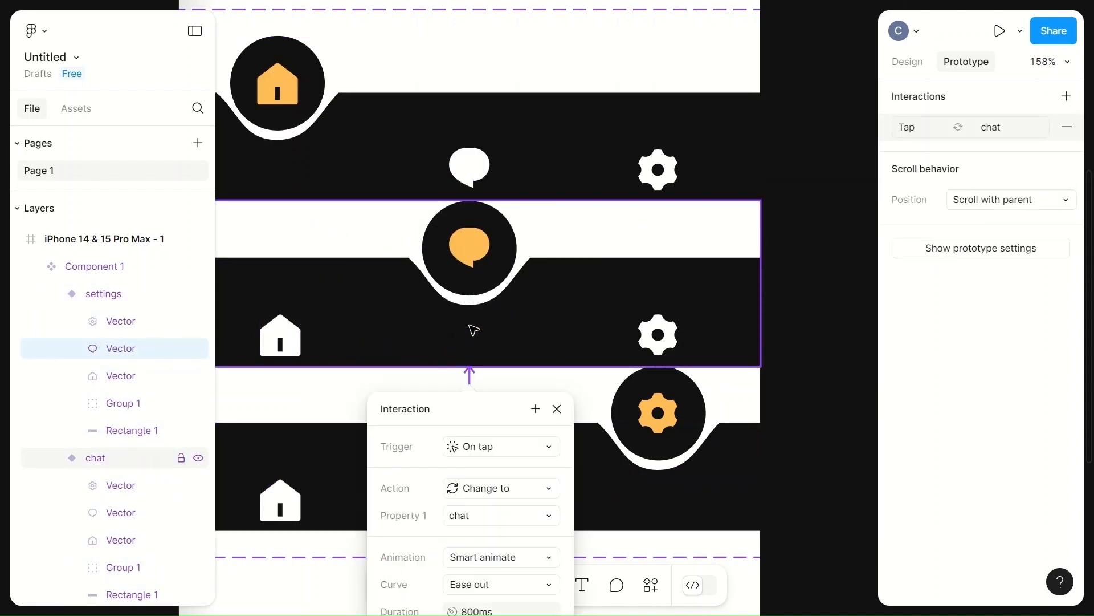
pyautogui.click(332, 373)
# Step: Move the component set out of the iPhone frame, placing it to the left of the frame
pyautogui.scroll(-5, 315, 388)
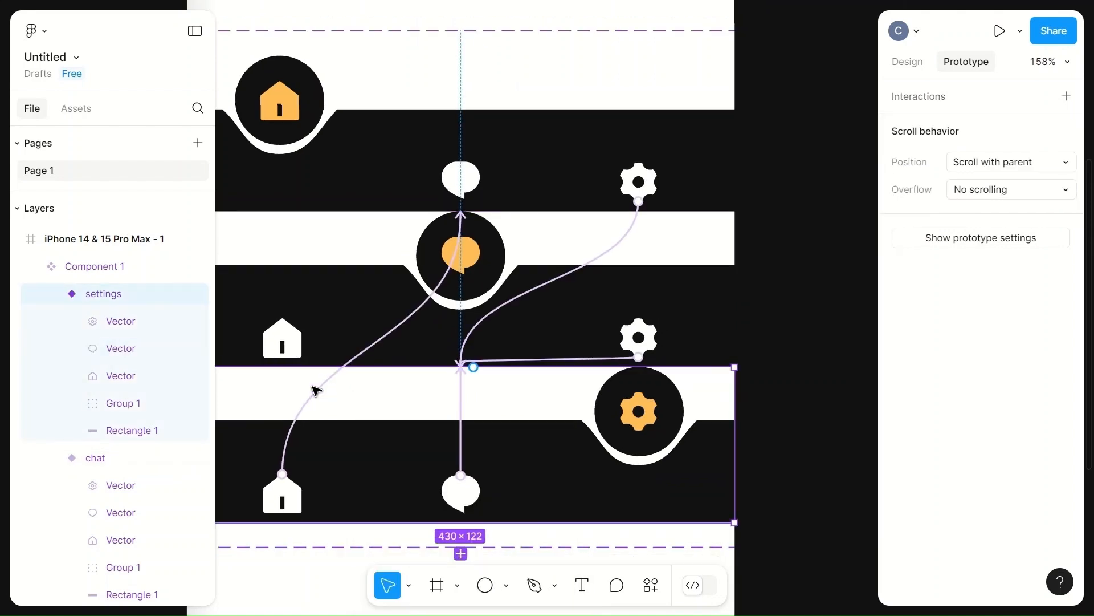
pyautogui.hscroll(-5, 476, 32)
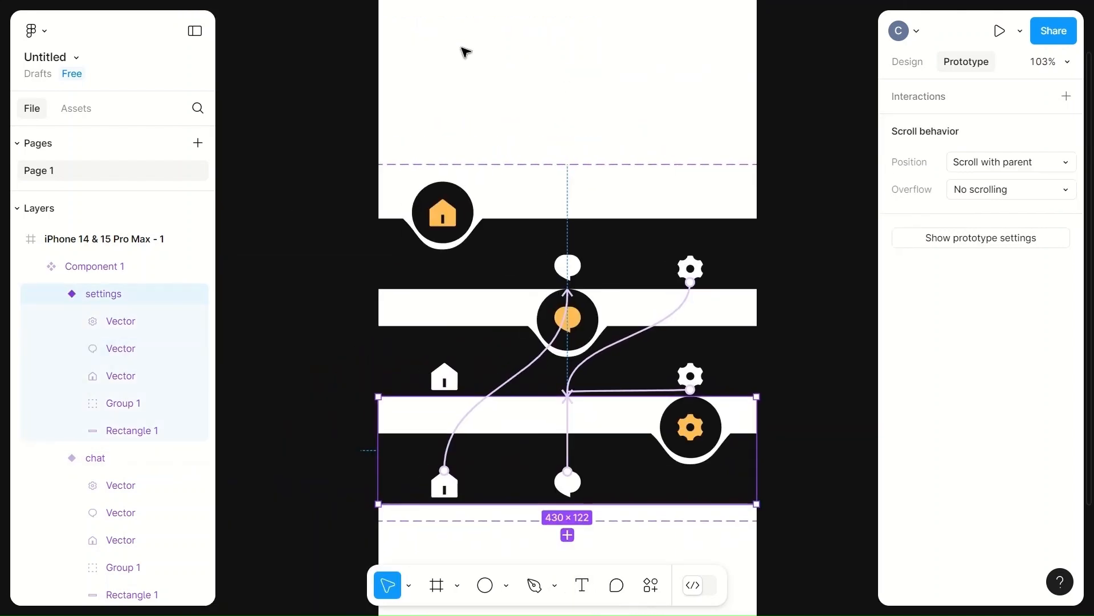
pyautogui.click(634, 181)
pyautogui.moveTo(634, 181); pyautogui.dragTo(632, 141)
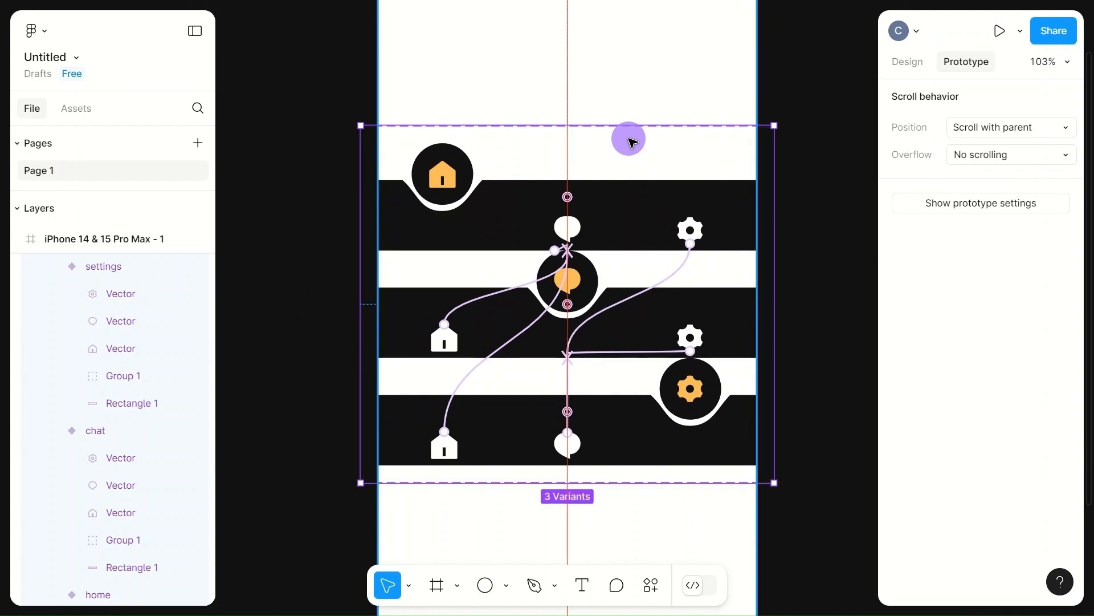
pyautogui.moveTo(627, 138); pyautogui.dragTo(215, 154)
pyautogui.click(495, 212)
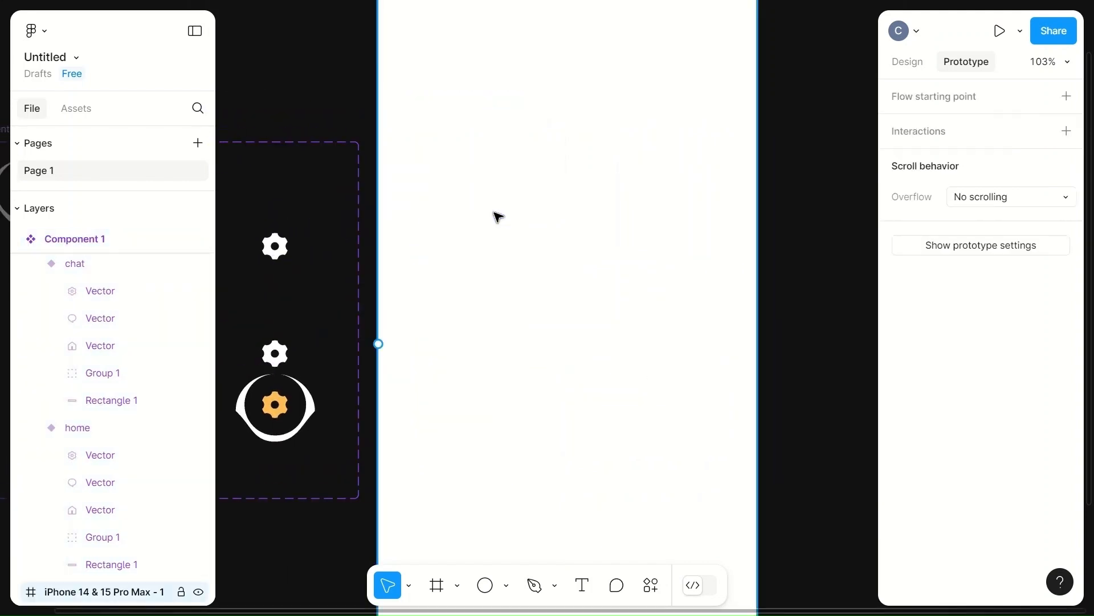
# Step: Insert an instance of Component 1 from the local assets into the iPhone frame
pyautogui.hscroll(-4, 495, 213)
pyautogui.scroll(2, 494, 213)
pyautogui.click(627, 19)
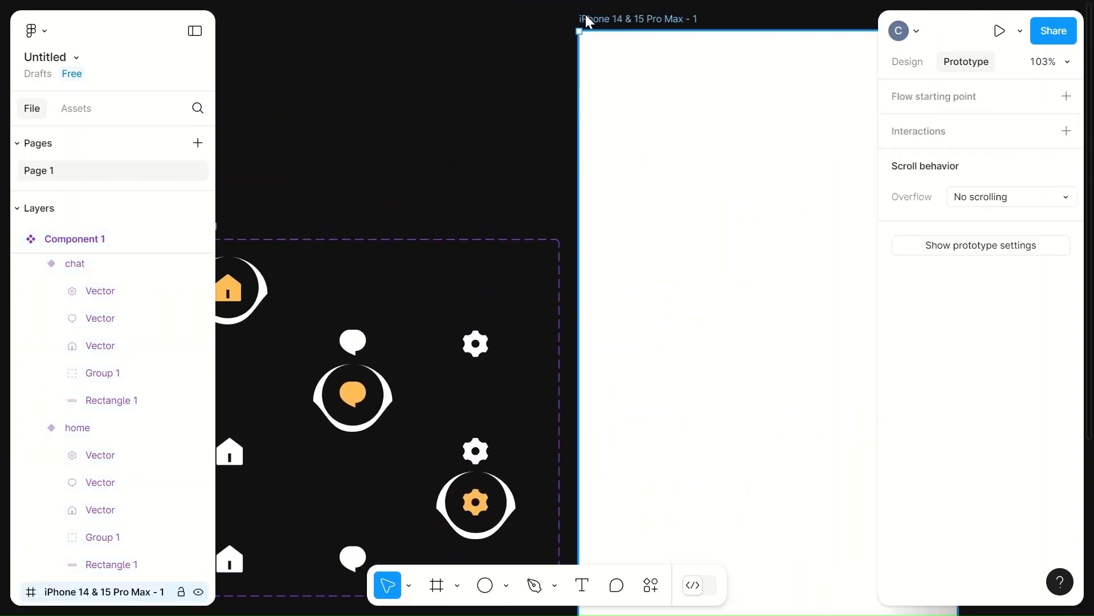
pyautogui.click(73, 110)
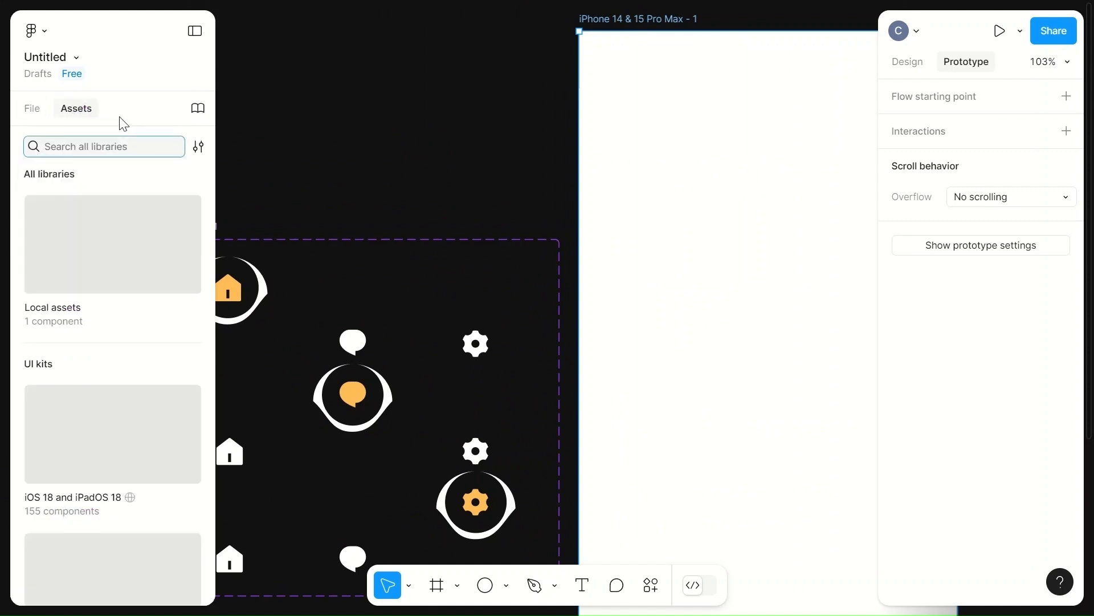
pyautogui.click(168, 269)
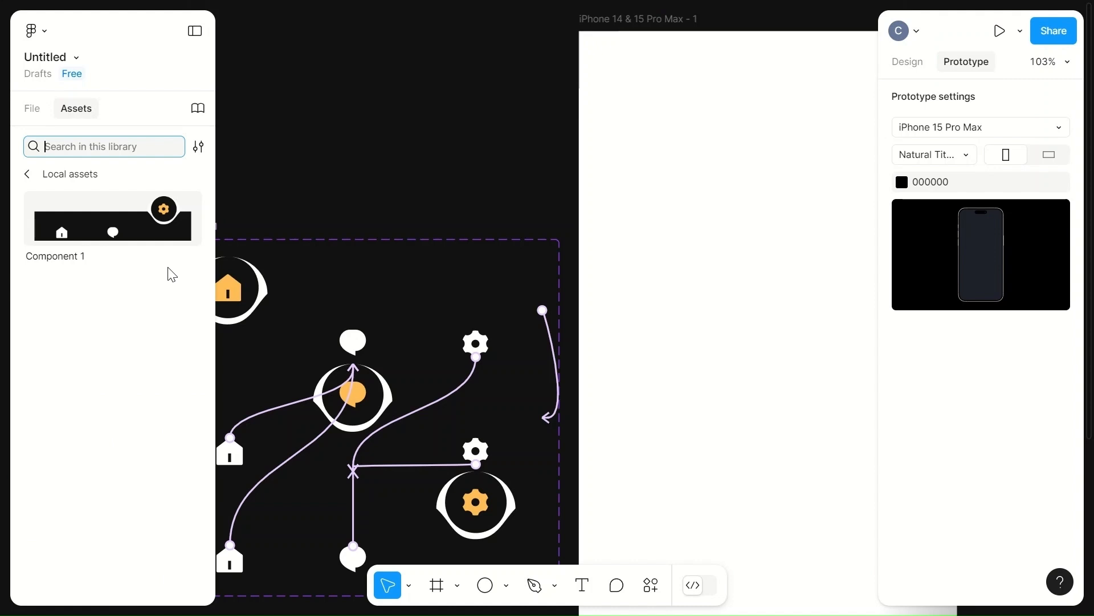
pyautogui.click(246, 294)
pyautogui.click(249, 296)
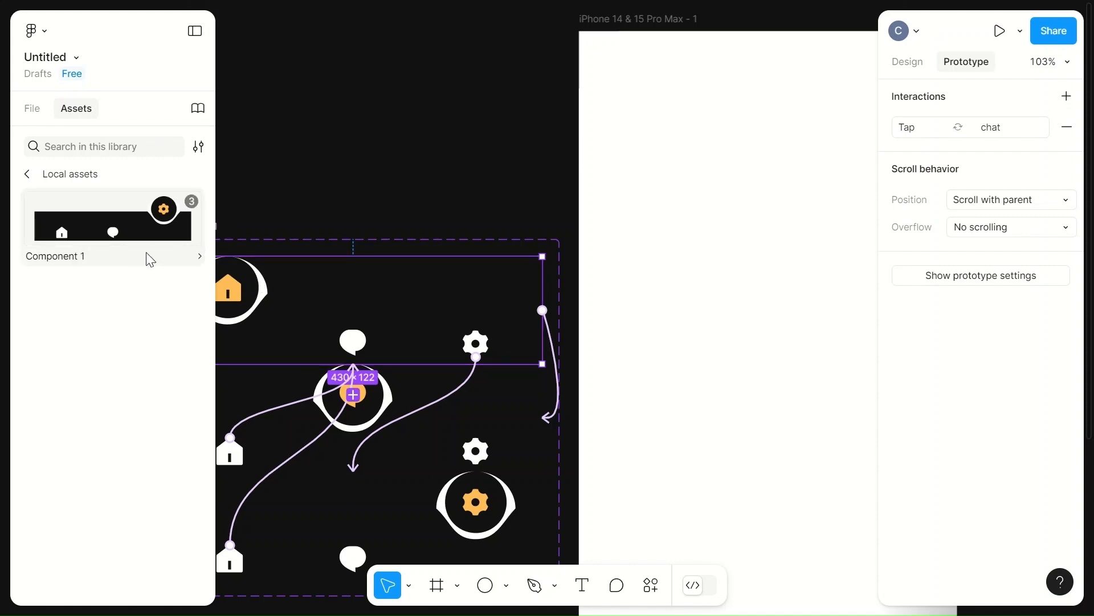
pyautogui.moveTo(110, 222); pyautogui.dragTo(808, 326)
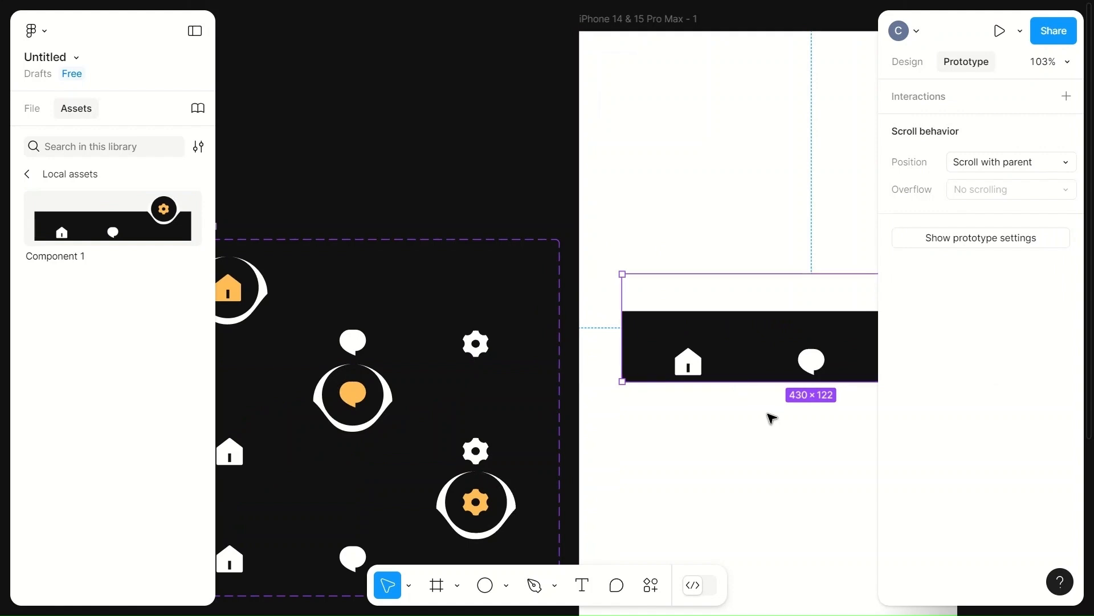
# Step: Position the navigation bar instance flush with the bottom edge of the iPhone frame
pyautogui.hscroll(4, 770, 417)
pyautogui.scroll(-5, 781, 331)
pyautogui.click(763, 155)
pyautogui.moveTo(762, 155); pyautogui.dragTo(723, 571)
pyautogui.scroll(-4, 724, 572)
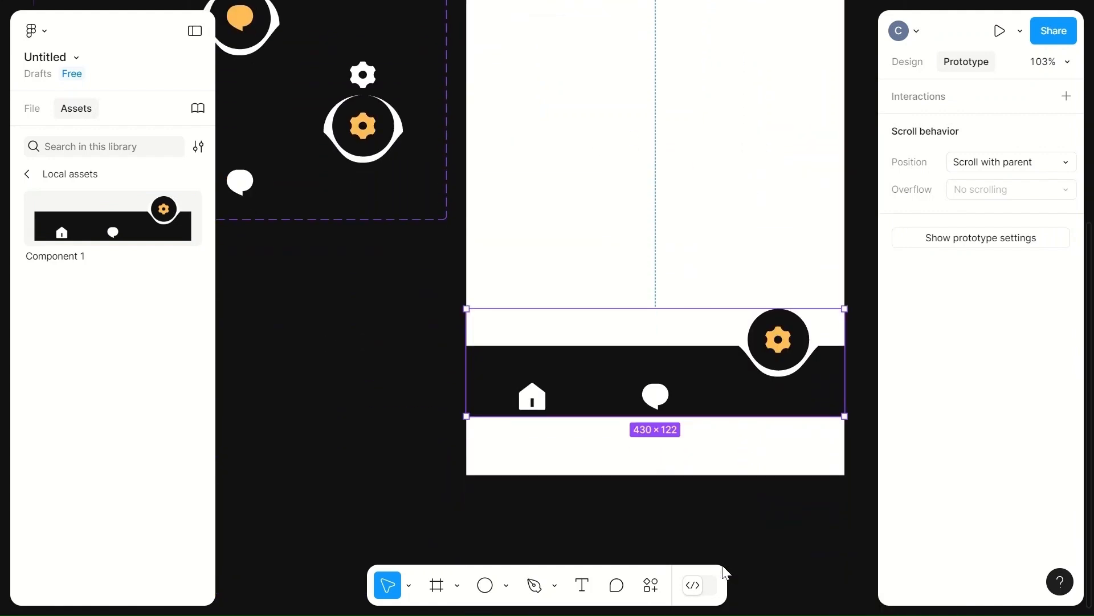
pyautogui.moveTo(682, 331); pyautogui.dragTo(684, 391)
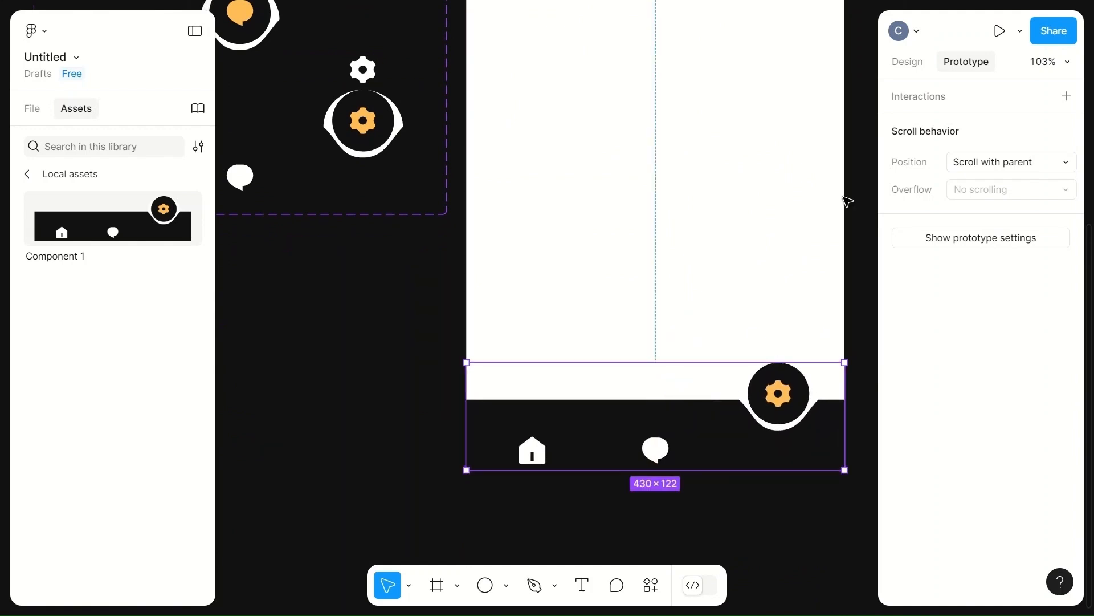
# Step: Present the prototype and tap the chat icon to test the navigation animation
pyautogui.click(1000, 31)
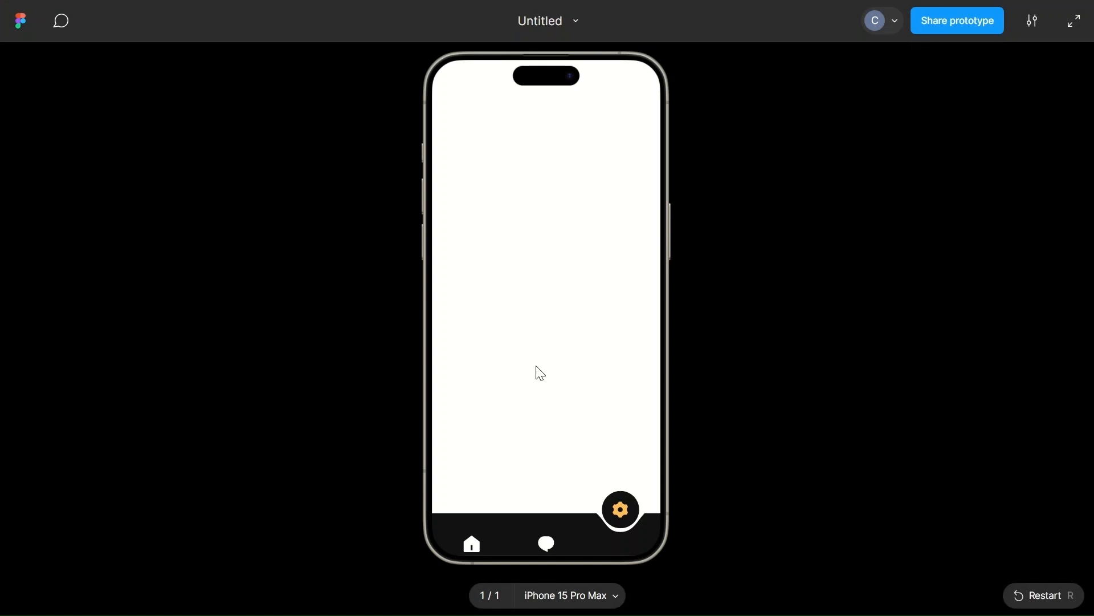
pyautogui.click(542, 544)
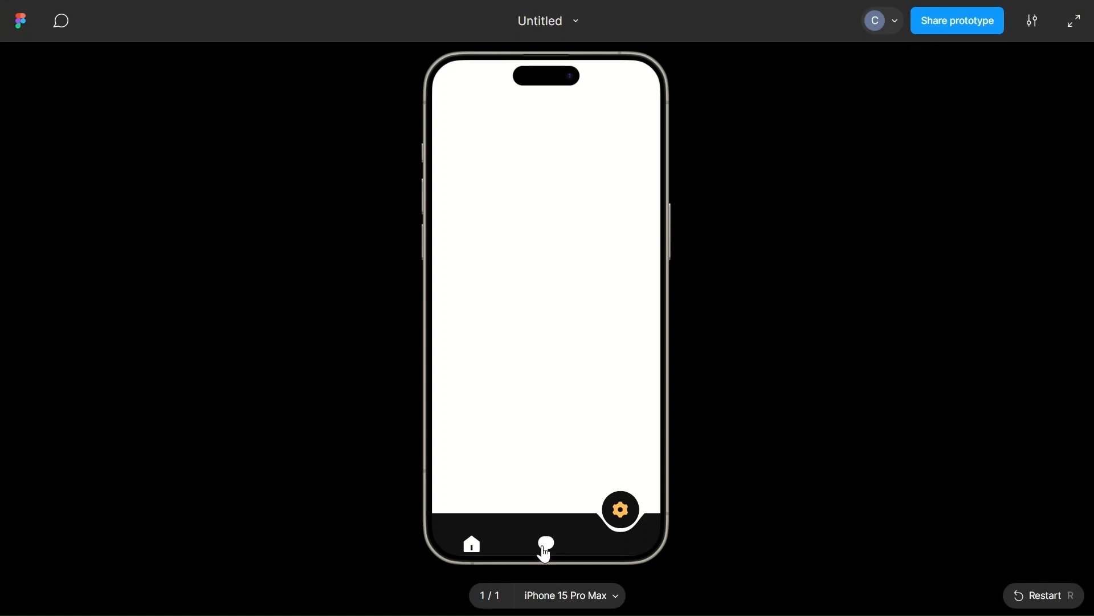